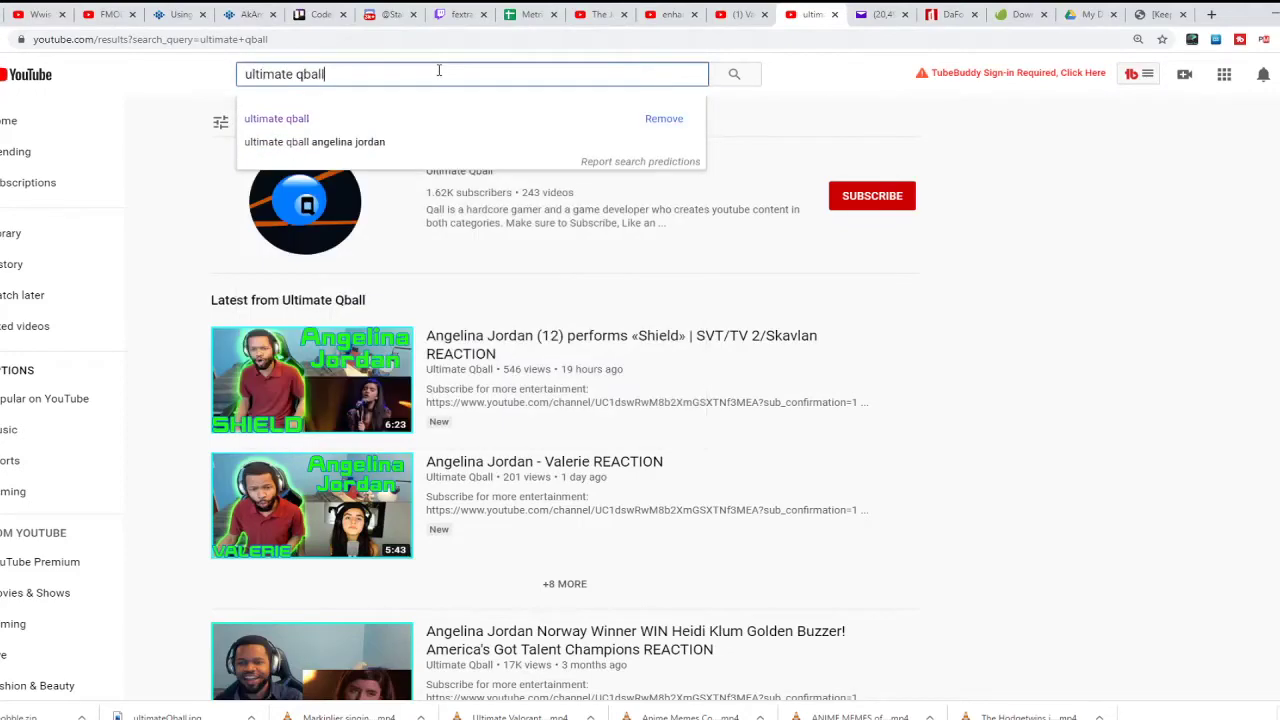
- Search for 'ultimate qball', subscribe to the channel and set its notifications to All
key(Return)
click(857, 196)
click(455, 172)
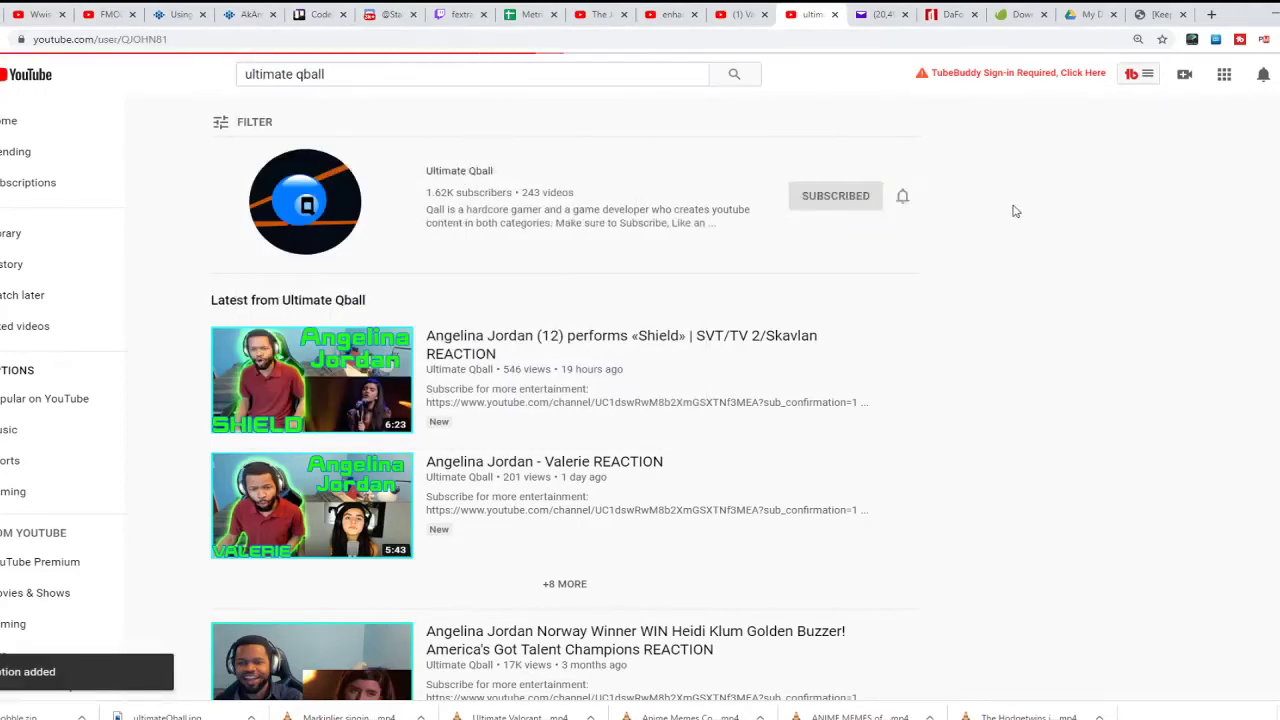
click(1222, 329)
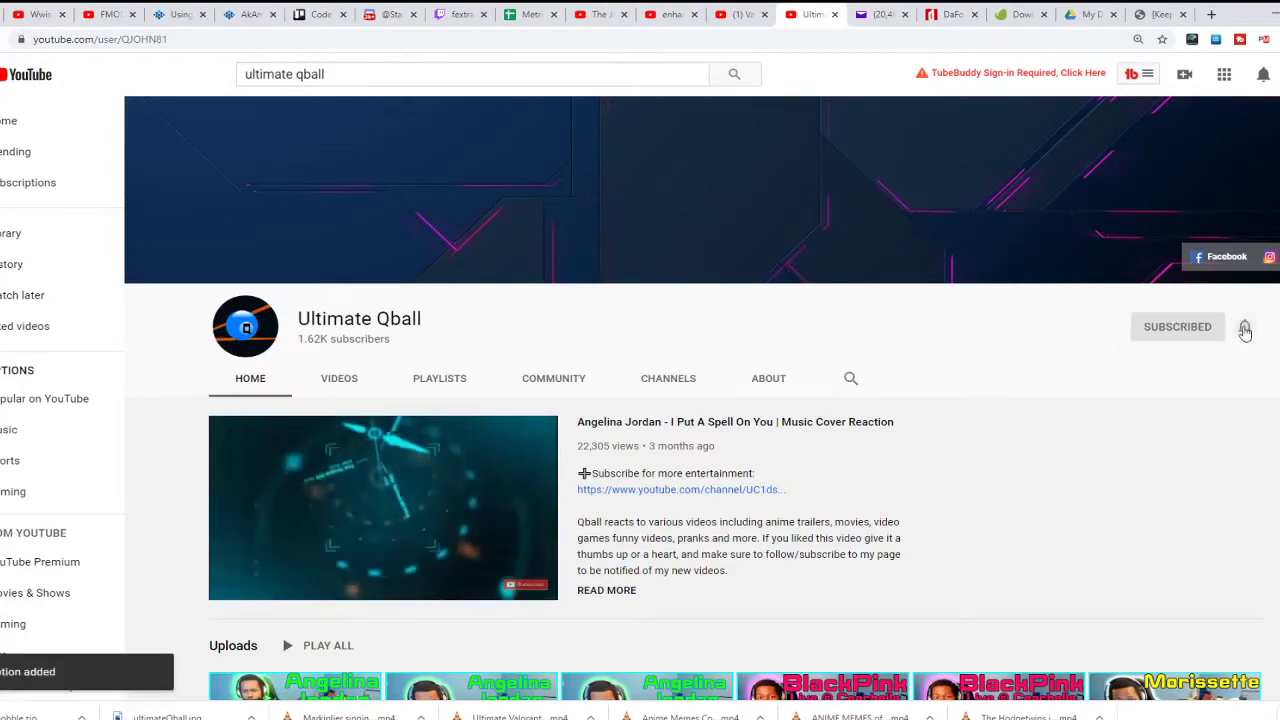
click(1245, 331)
click(1192, 365)
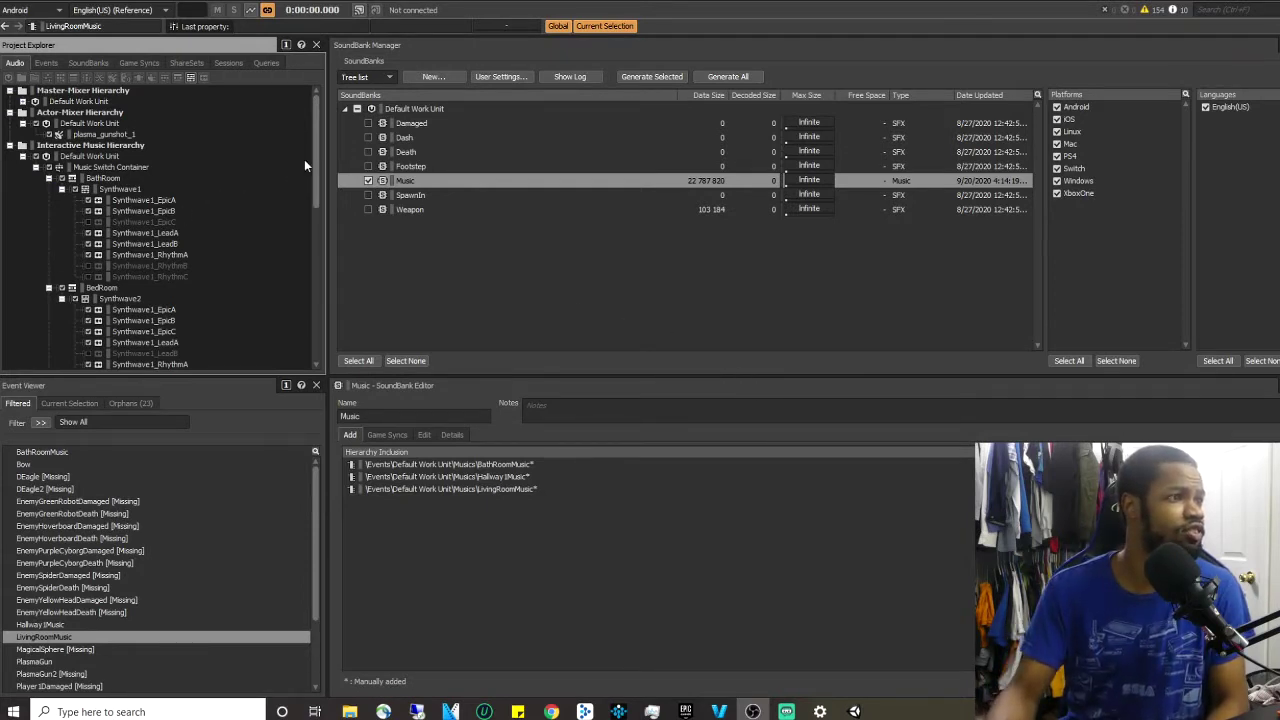
drag(316, 150, 191, 96)
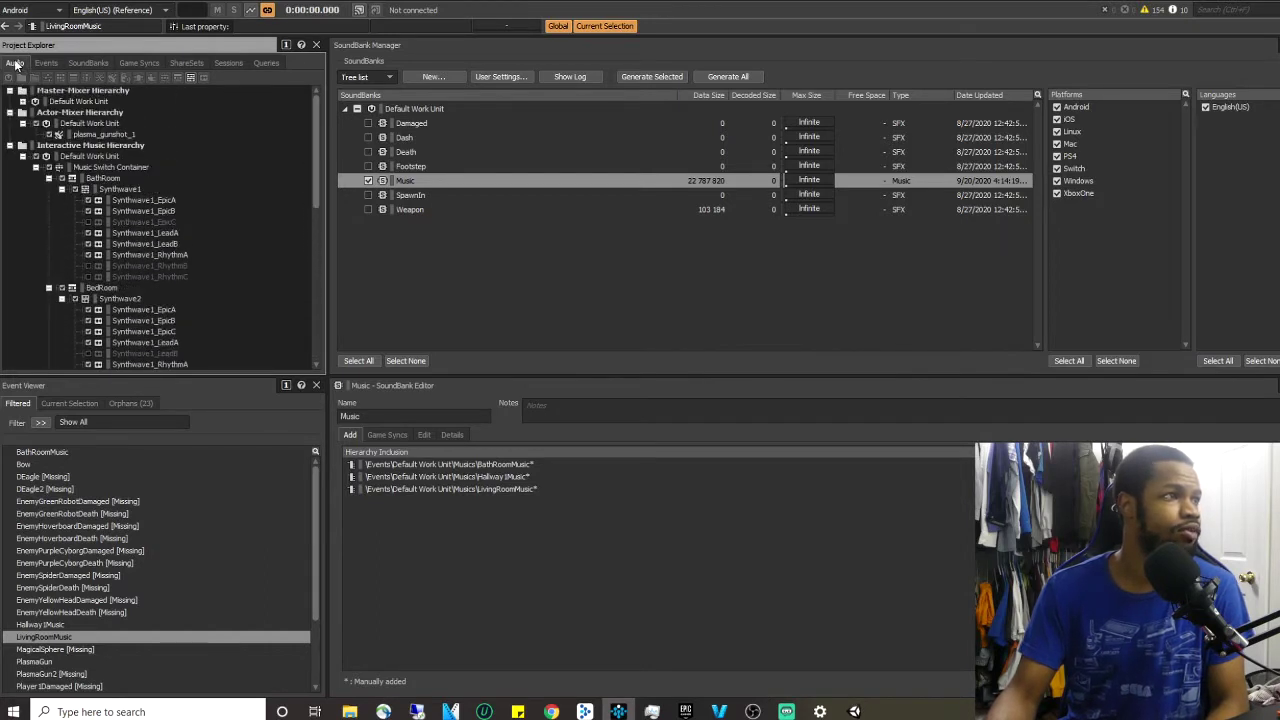
click(44, 64)
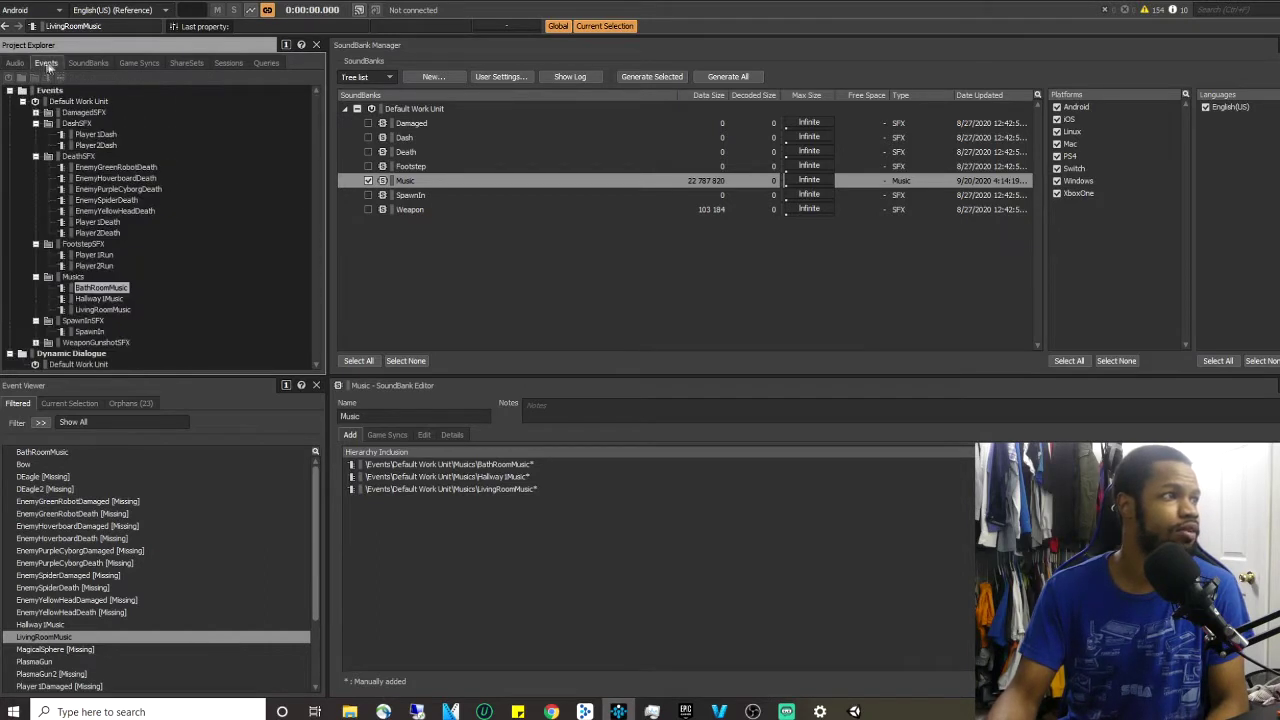
click(87, 62)
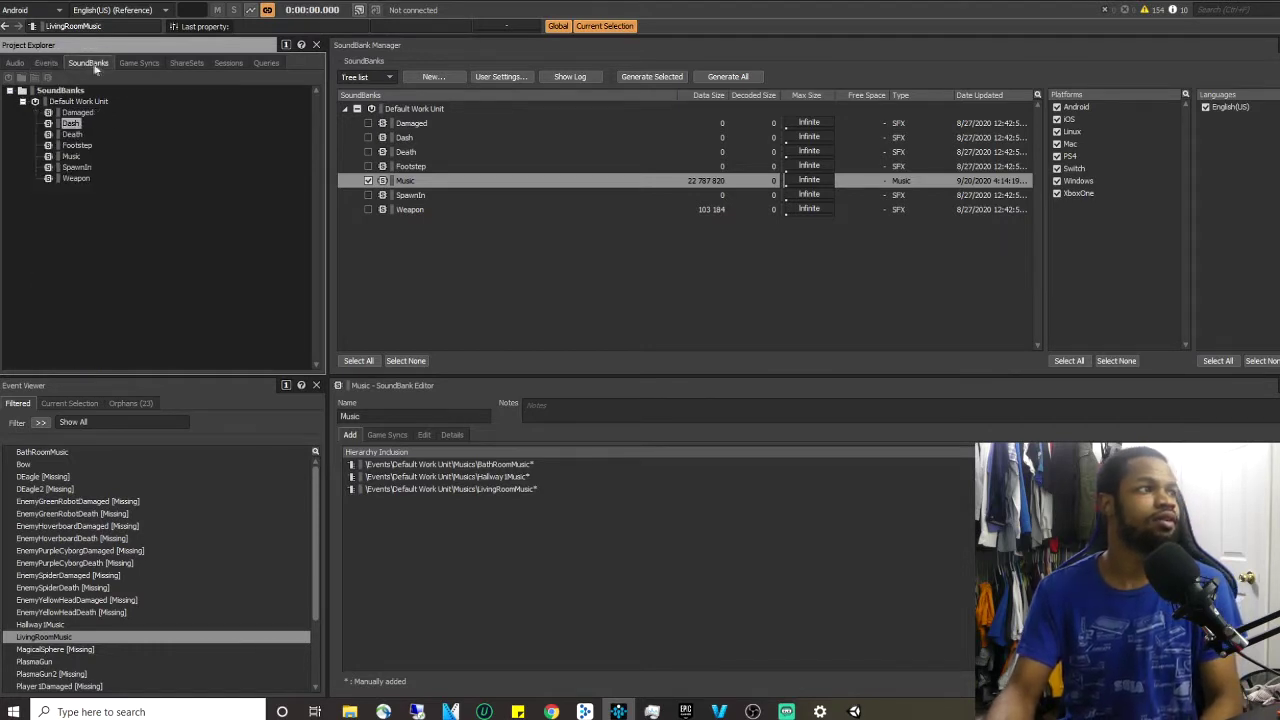
click(142, 65)
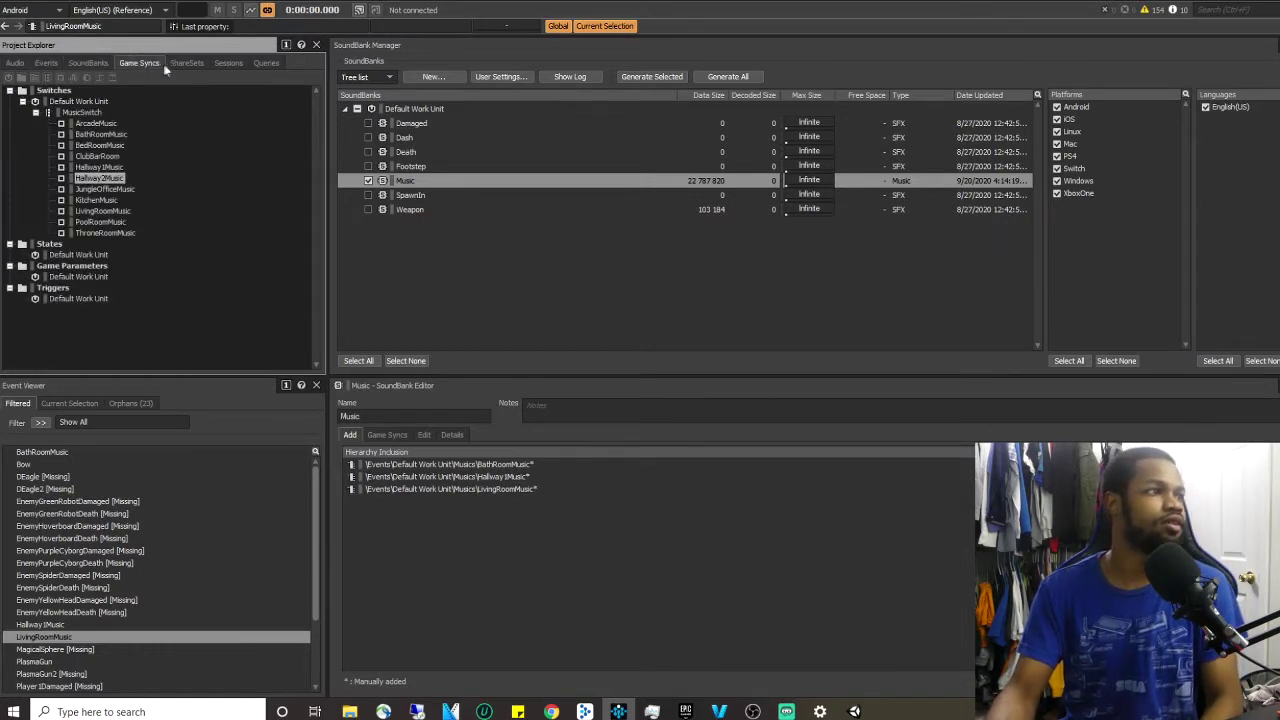
click(189, 65)
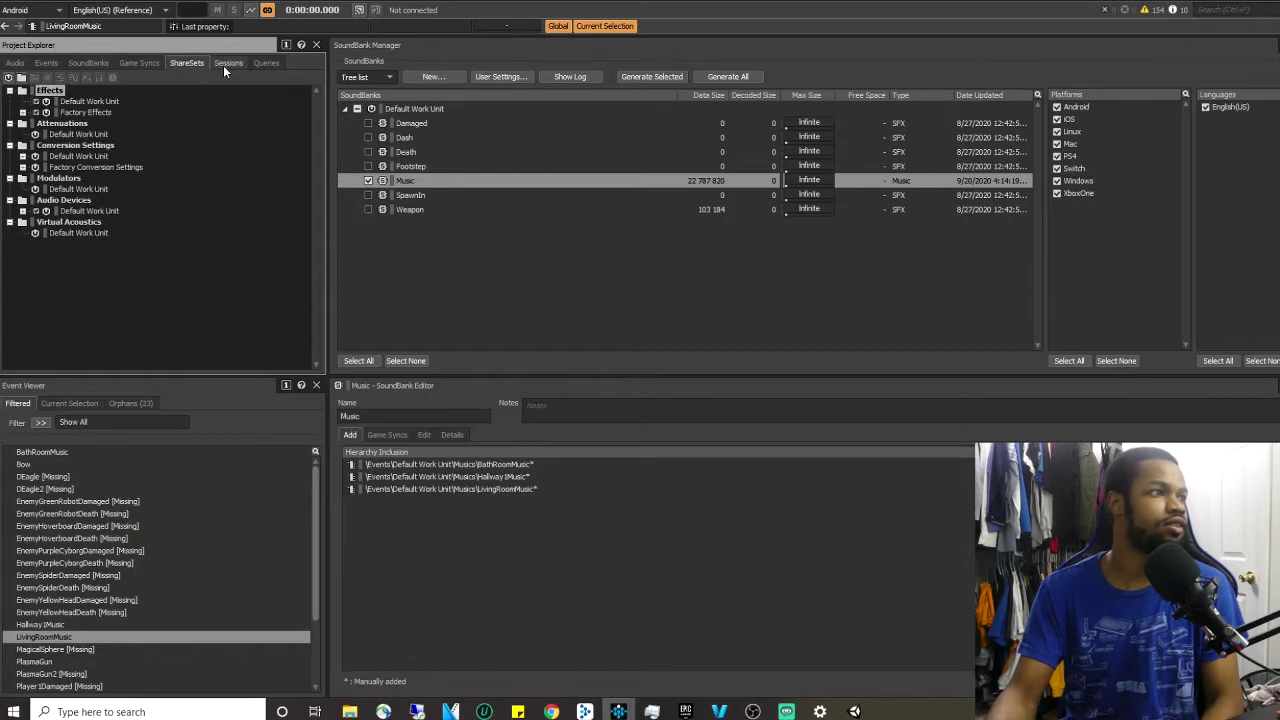
click(225, 65)
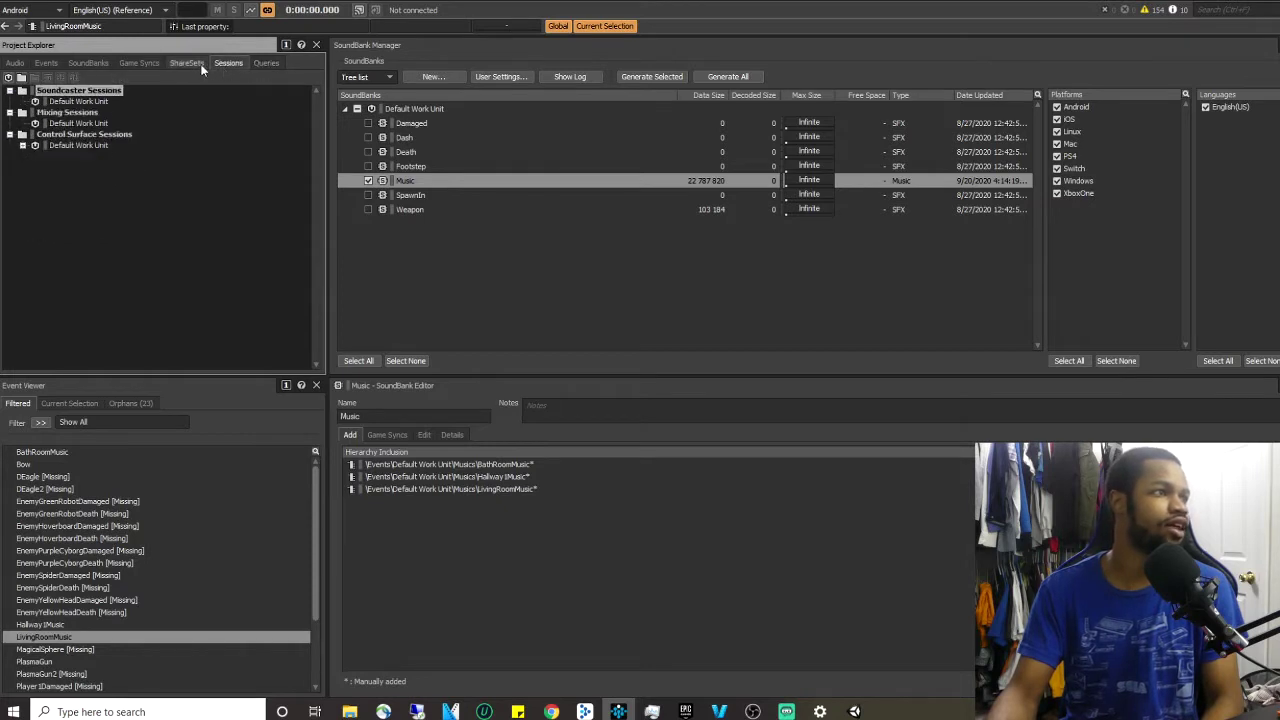
click(276, 63)
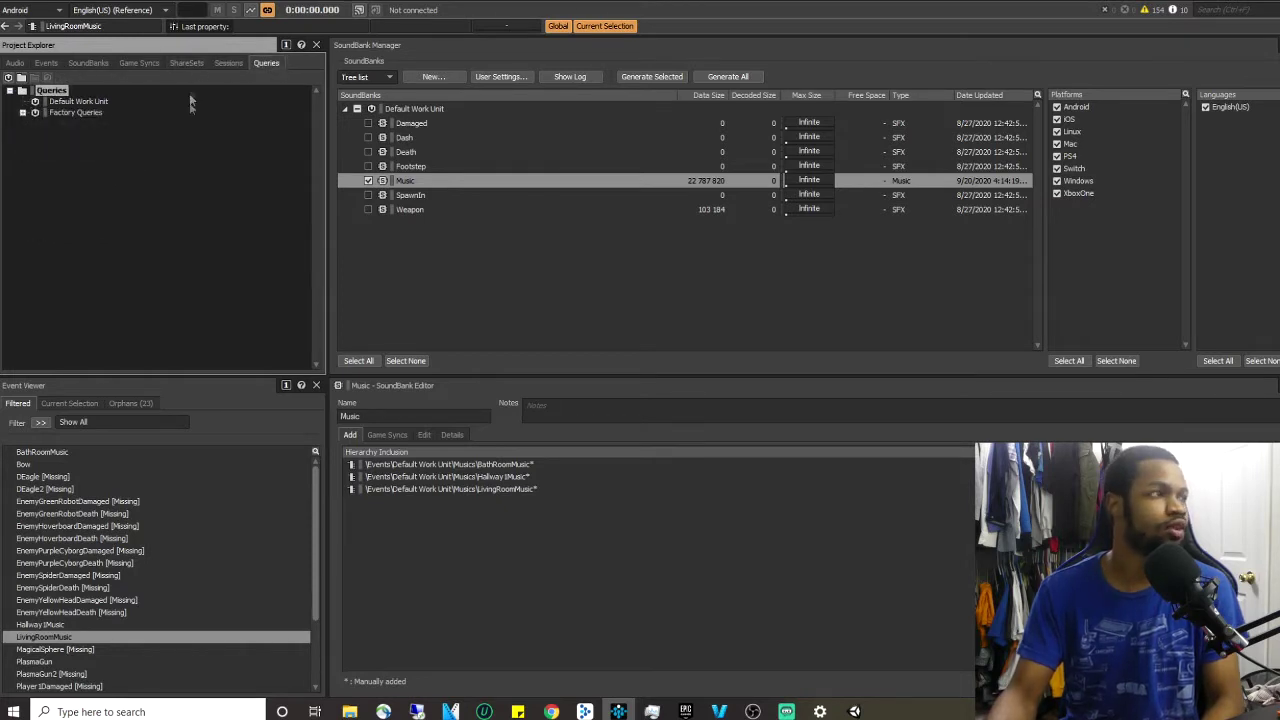
click(15, 63)
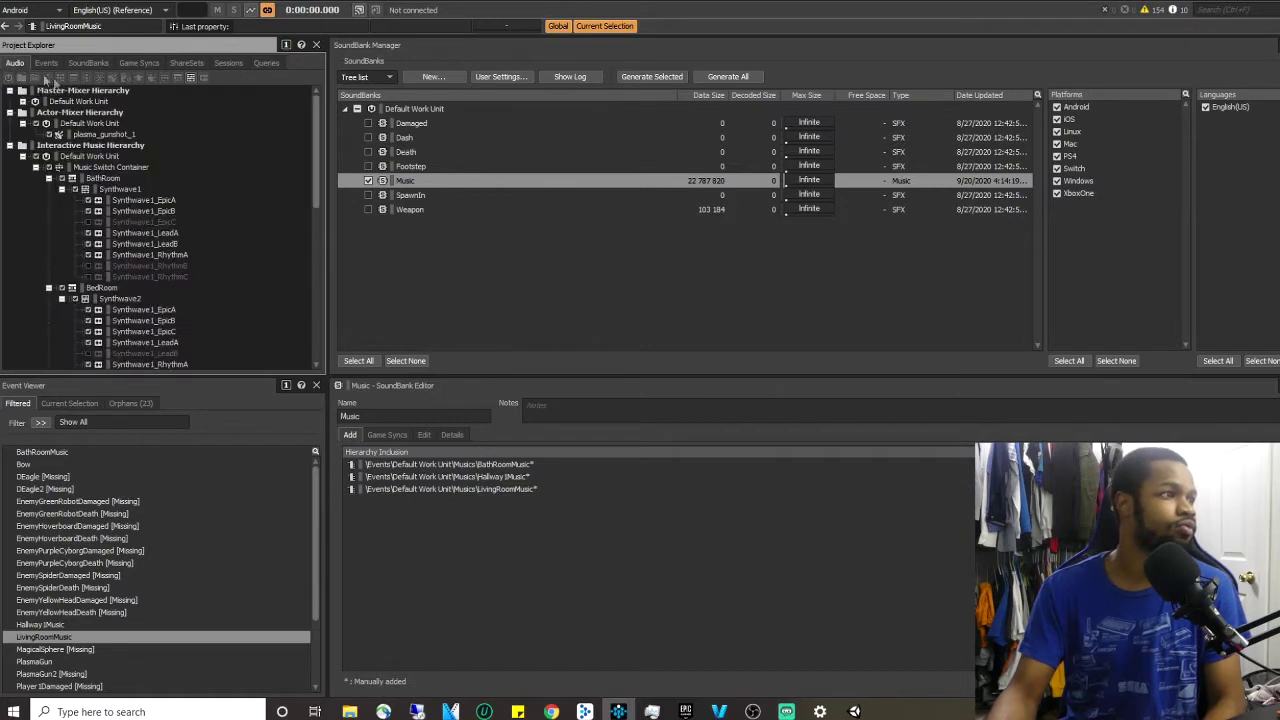
scroll(217, 174, down, 3)
scroll(219, 180, down, 5)
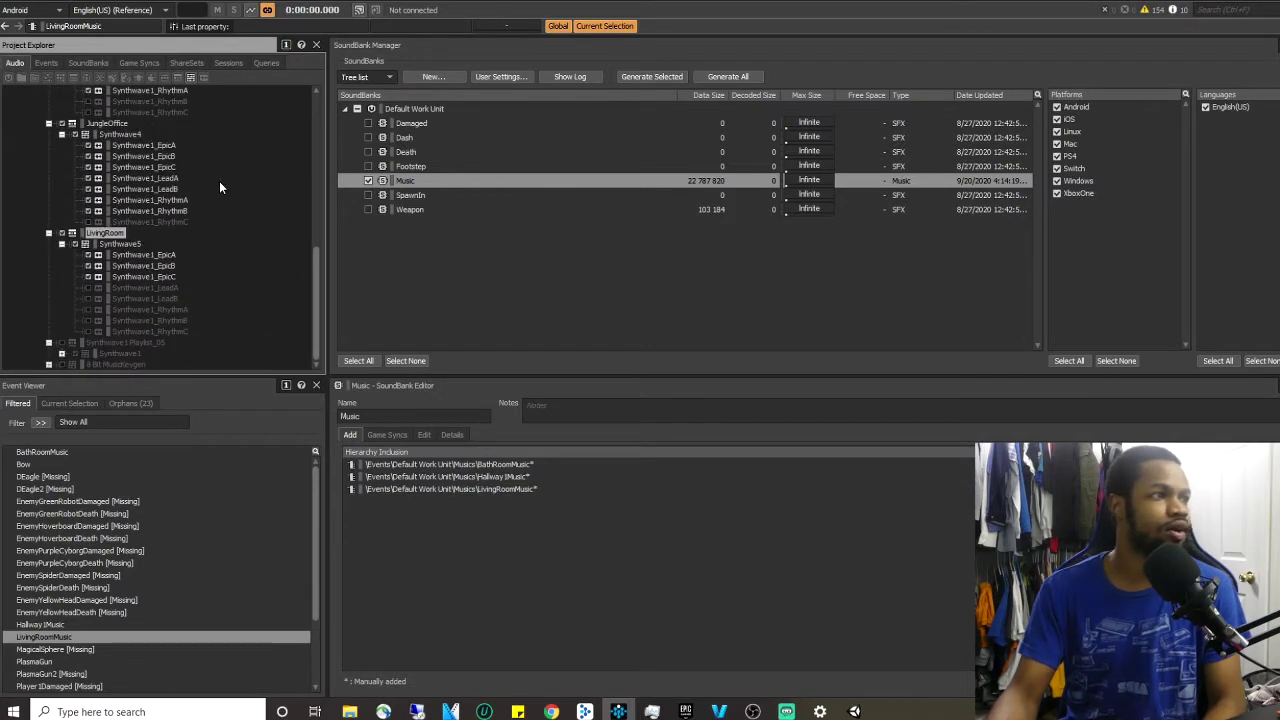
scroll(219, 181, up, 8)
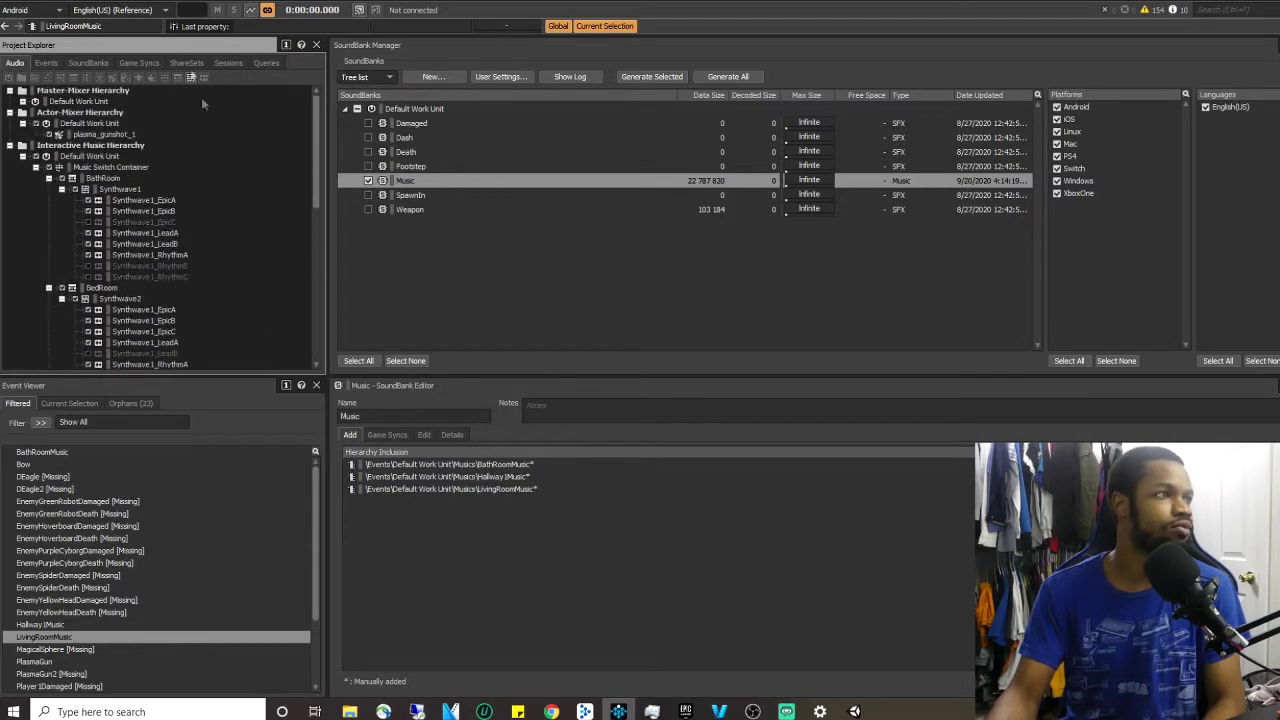
- Switch to the Interactive Music layout and select the Synthwave1_LeadA track
click(152, 4)
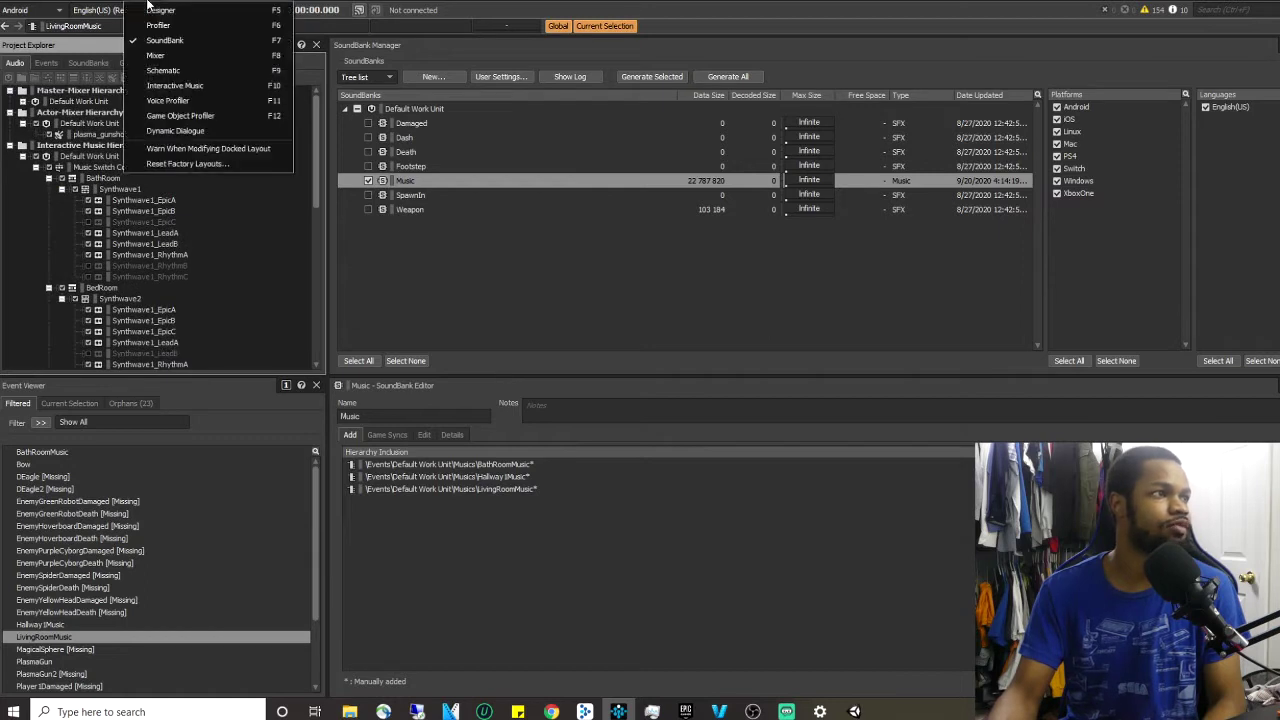
click(175, 86)
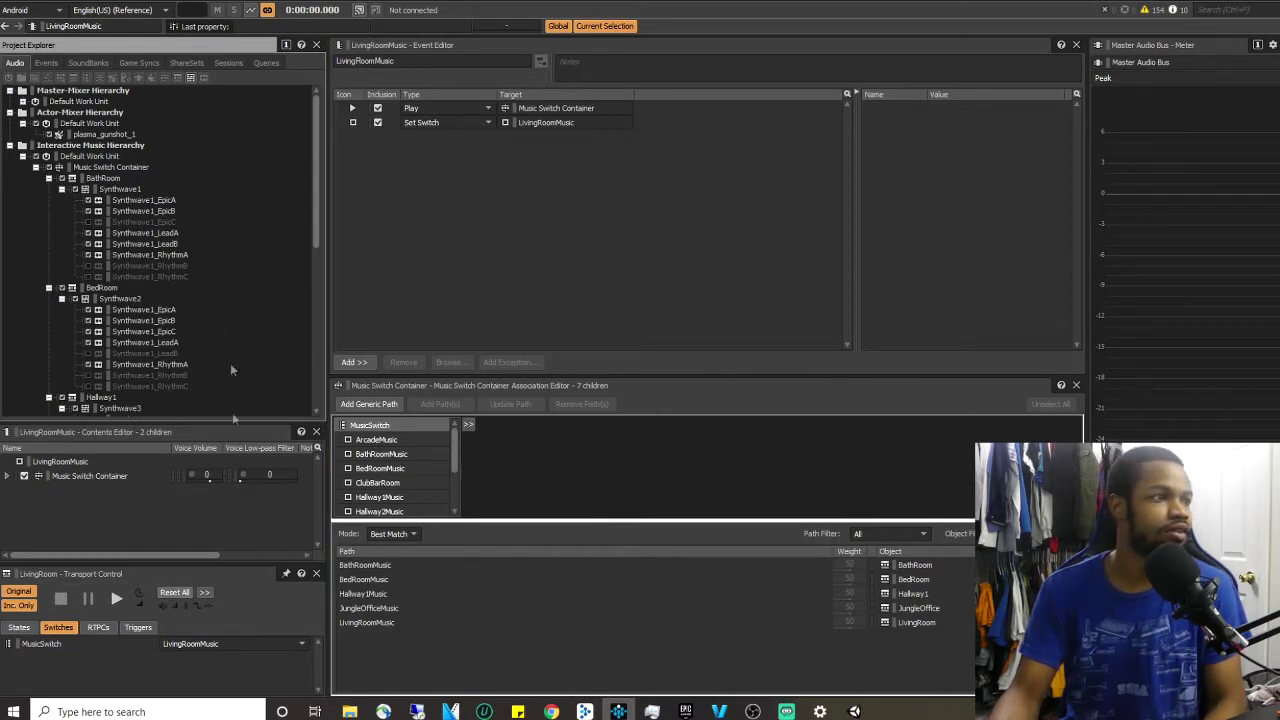
click(145, 233)
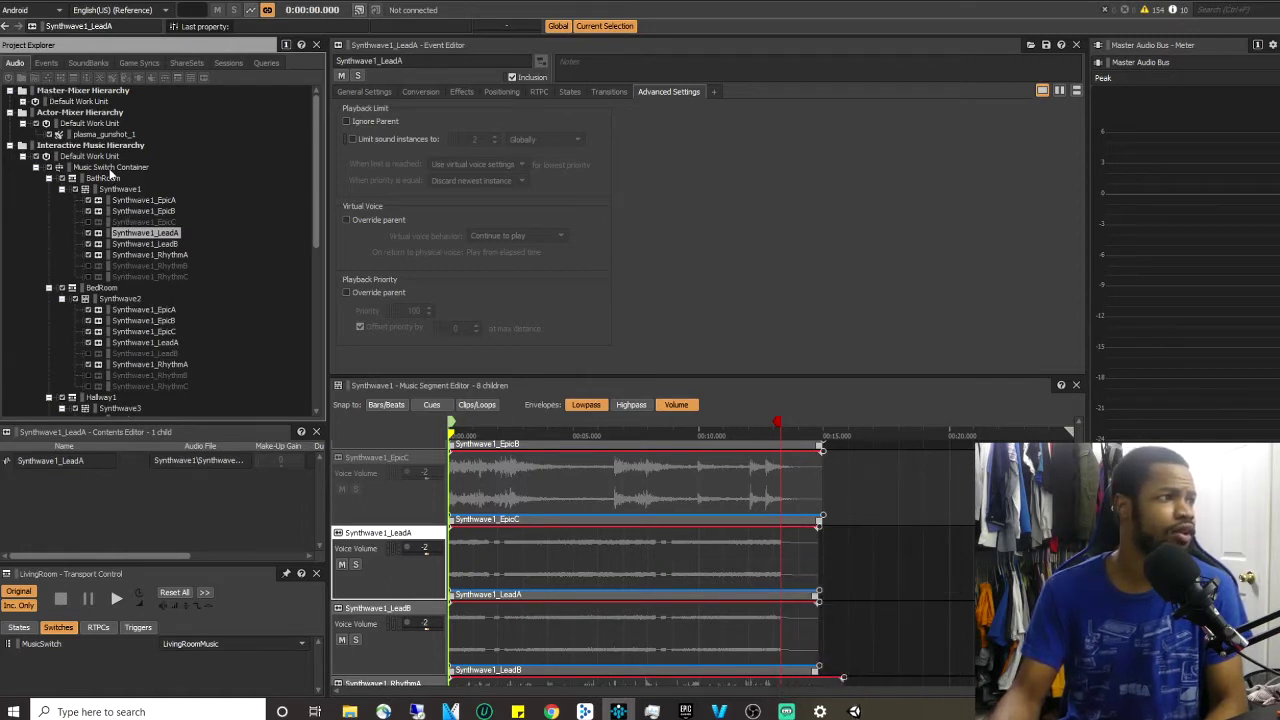
- Select the Music Switch Container to show its room-to-music switch associations
click(111, 167)
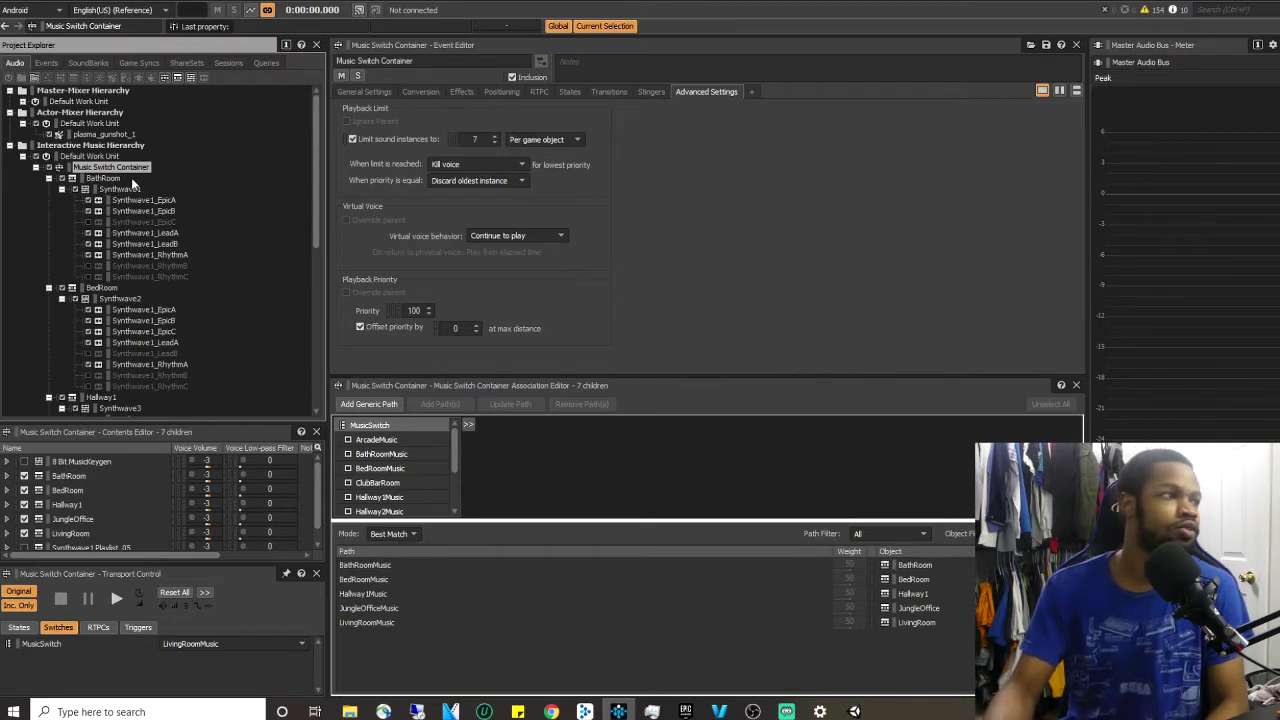
- Inspect the BathRoom music playlist, then the Synthwave1 segment and its EpicB track
scroll(137, 188, down, 1)
scroll(137, 187, up, 1)
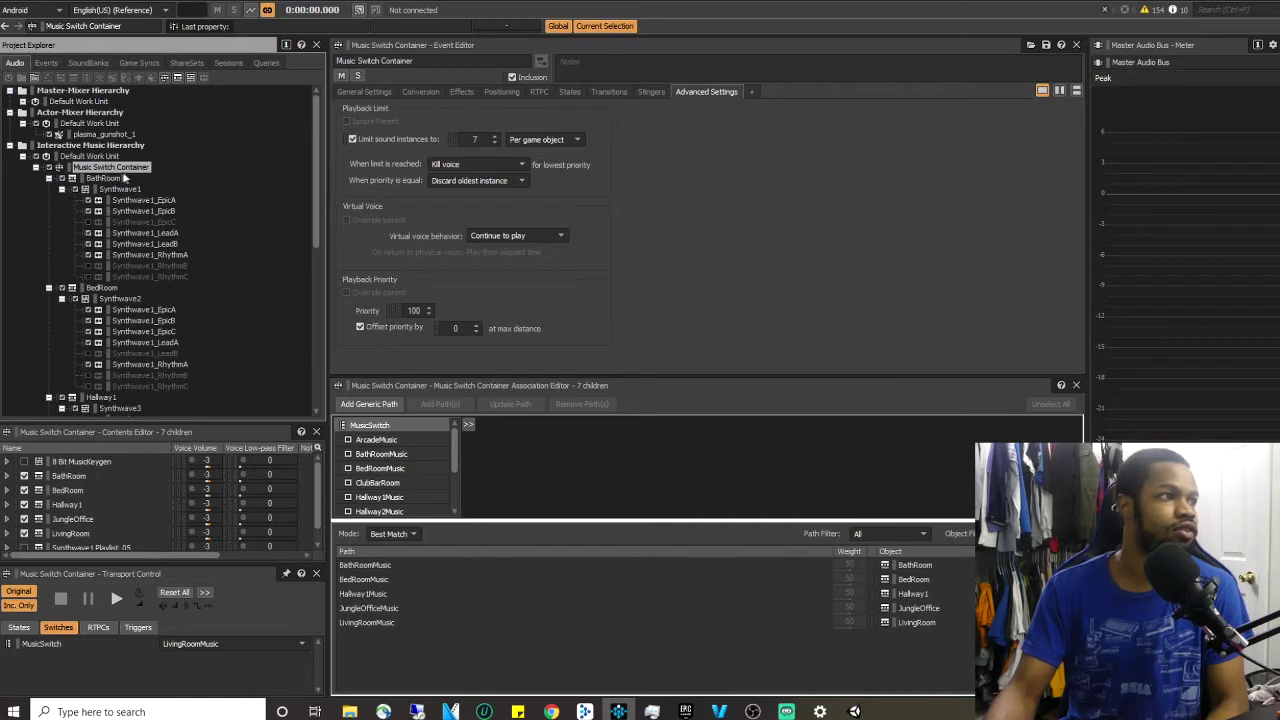
scroll(90, 183, down, 1)
scroll(95, 184, up, 1)
click(102, 179)
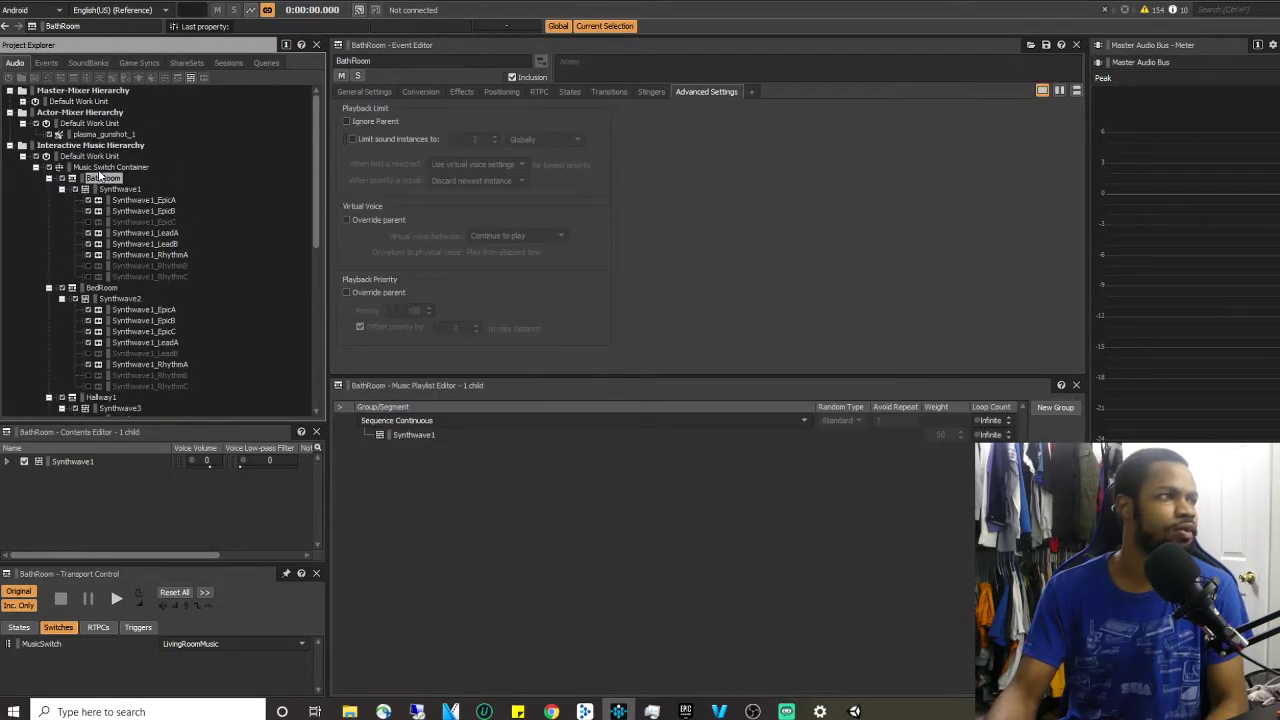
right_click(110, 167)
mouse_move(146, 193)
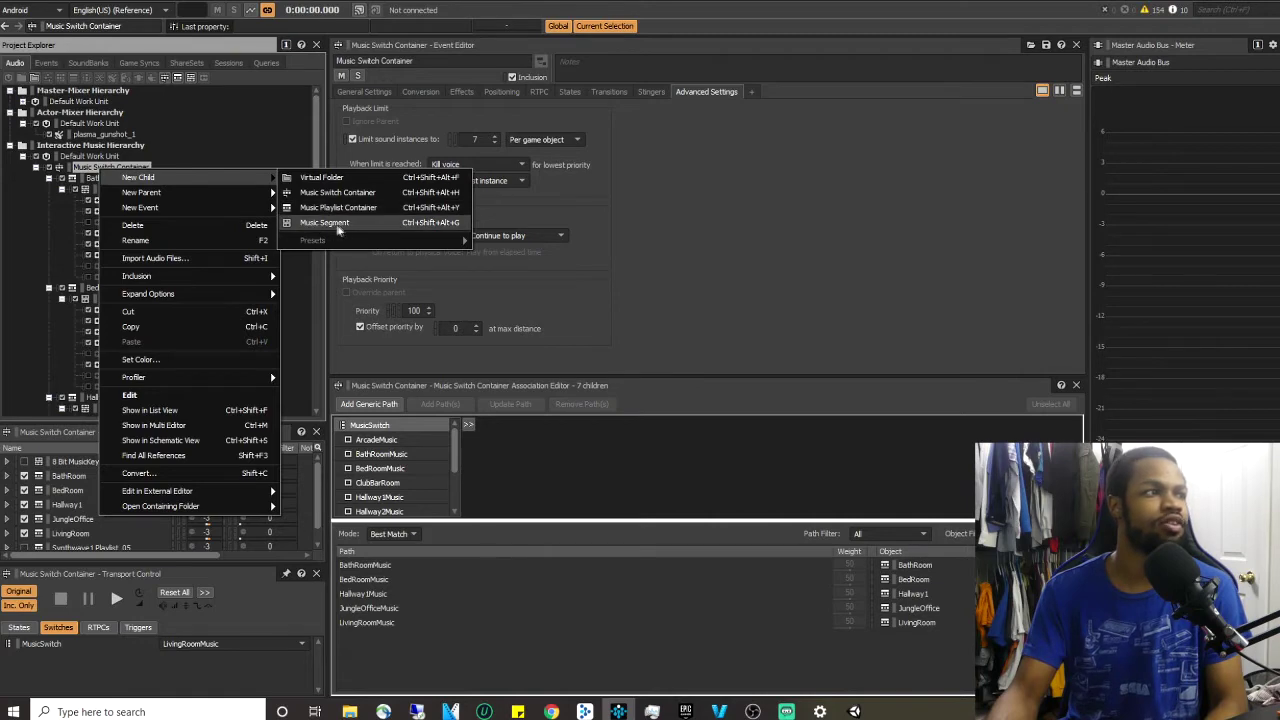
click(105, 183)
click(120, 190)
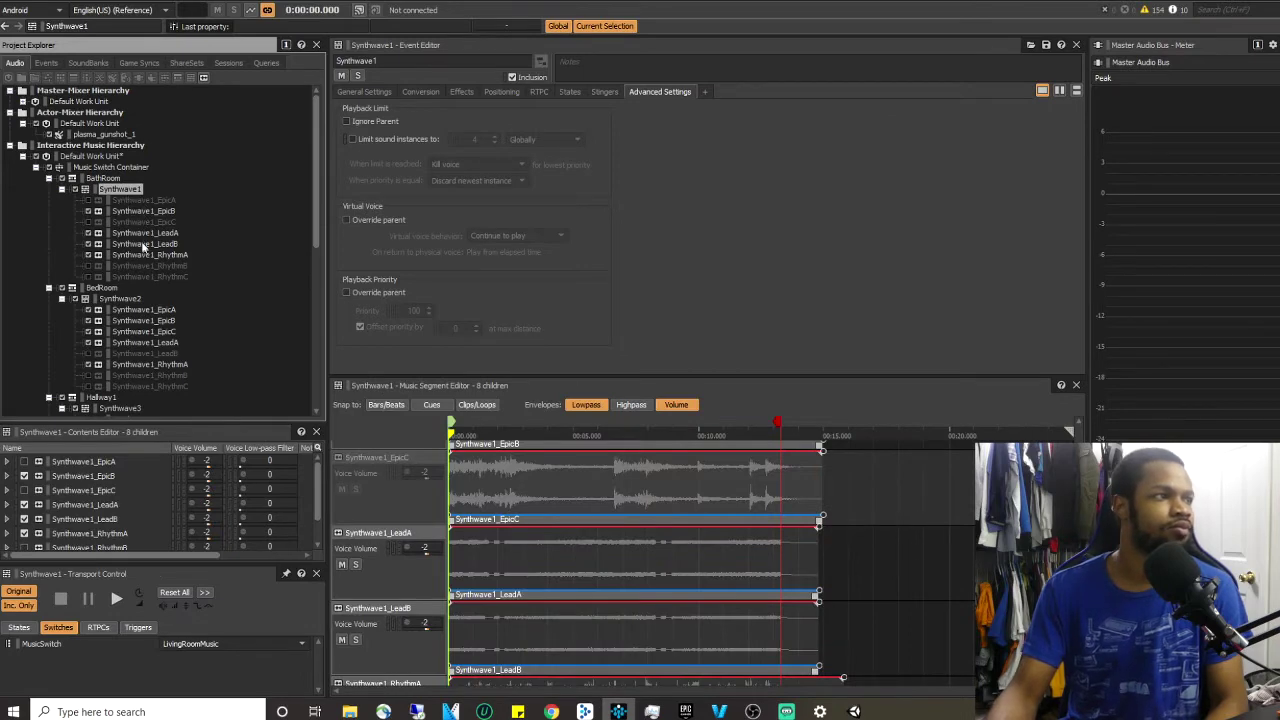
click(140, 211)
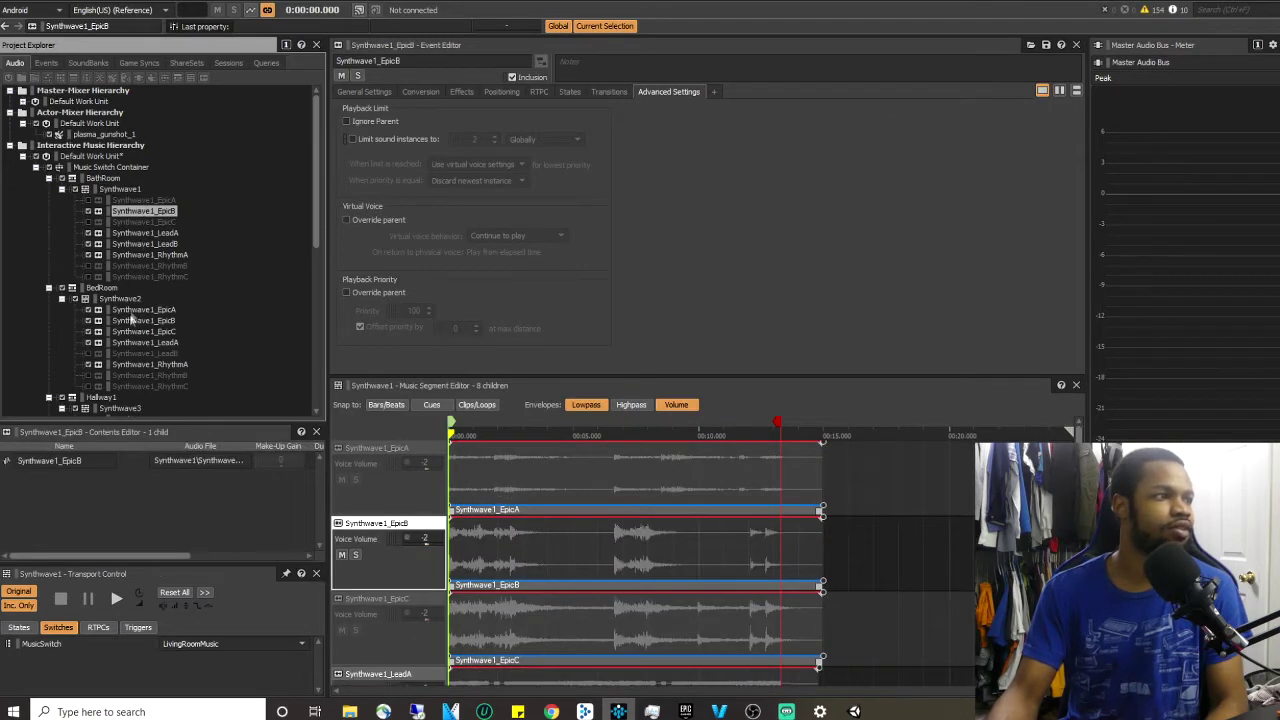
- Check the BedRoom and Hallway1 music playlists
scroll(131, 320, down, 2)
scroll(132, 322, up, 3)
scroll(133, 327, down, 1)
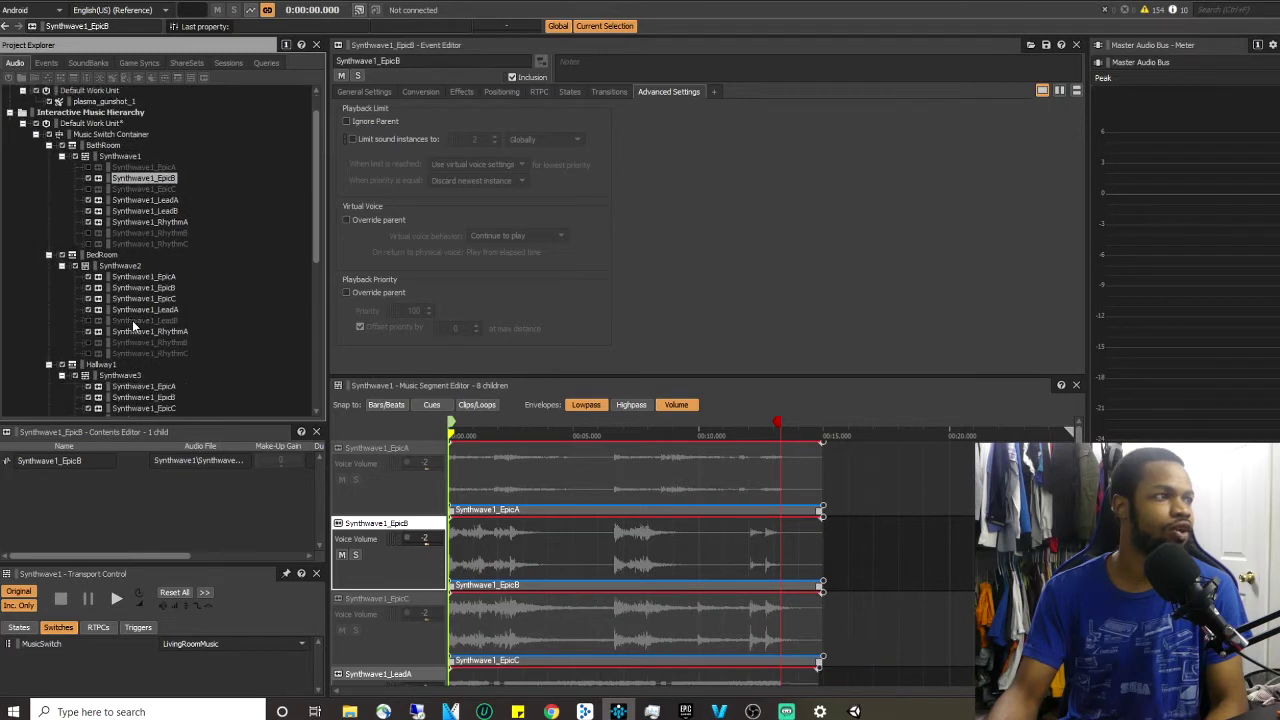
click(102, 145)
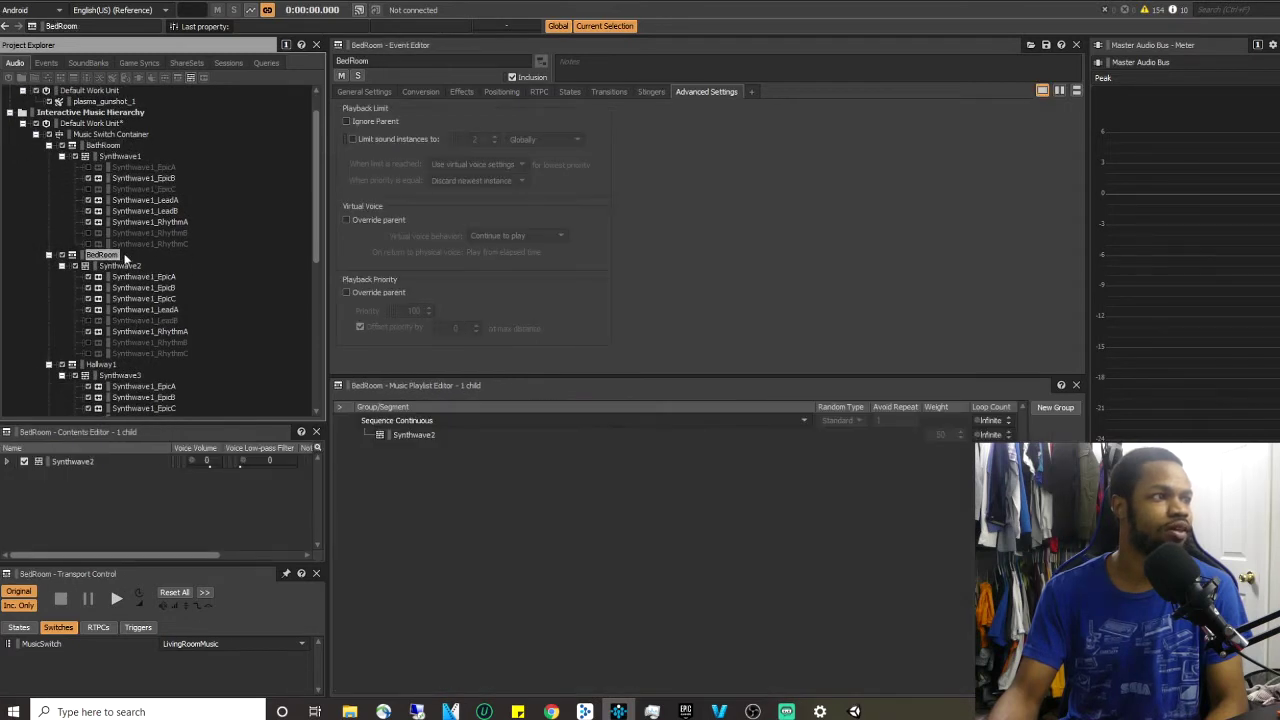
scroll(125, 262, down, 2)
click(100, 299)
scroll(108, 296, down, 3)
- Check the JungleOffice and LivingRoom playlists, then reselect the container and enlarge its children list
click(103, 310)
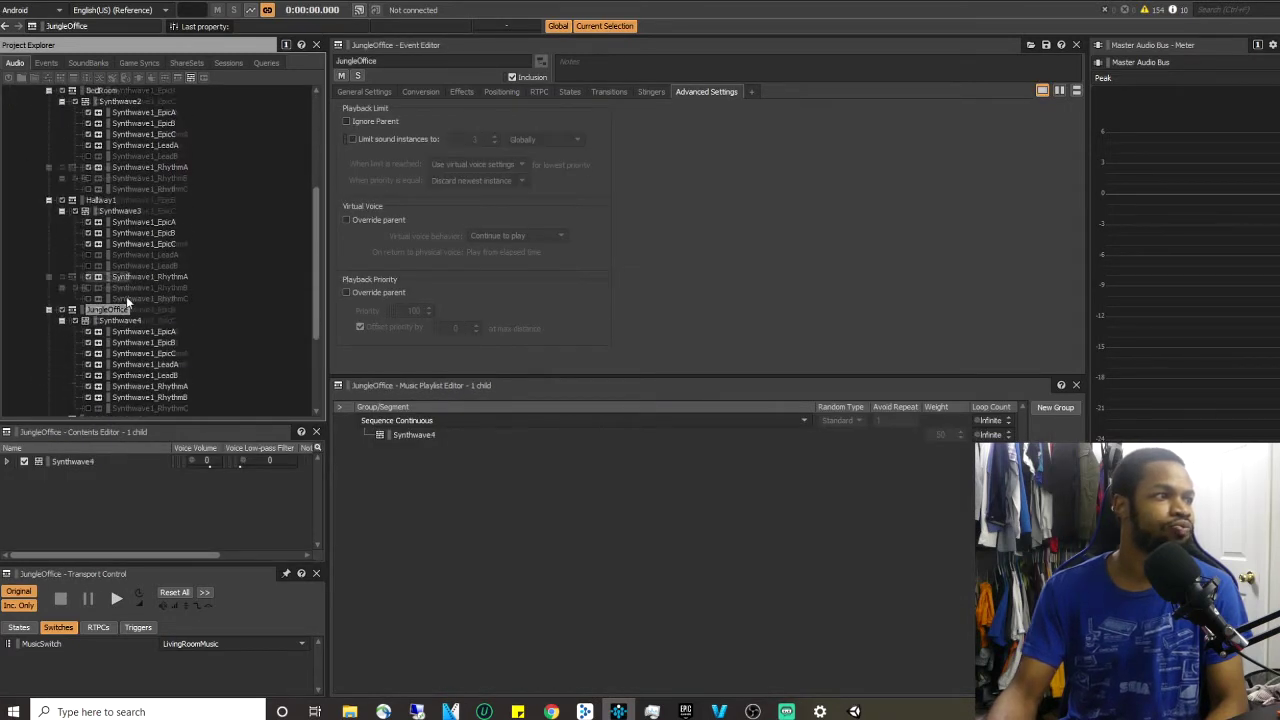
scroll(127, 302, down, 5)
click(106, 291)
scroll(140, 310, up, 10)
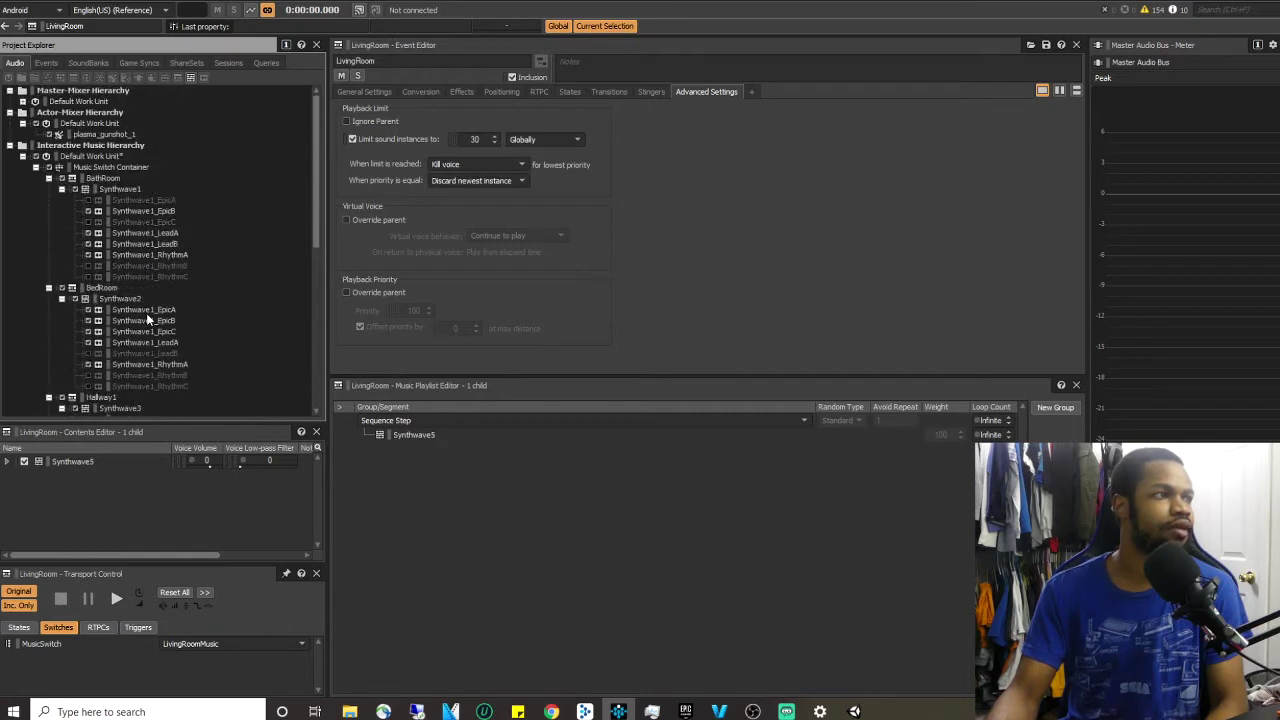
click(100, 167)
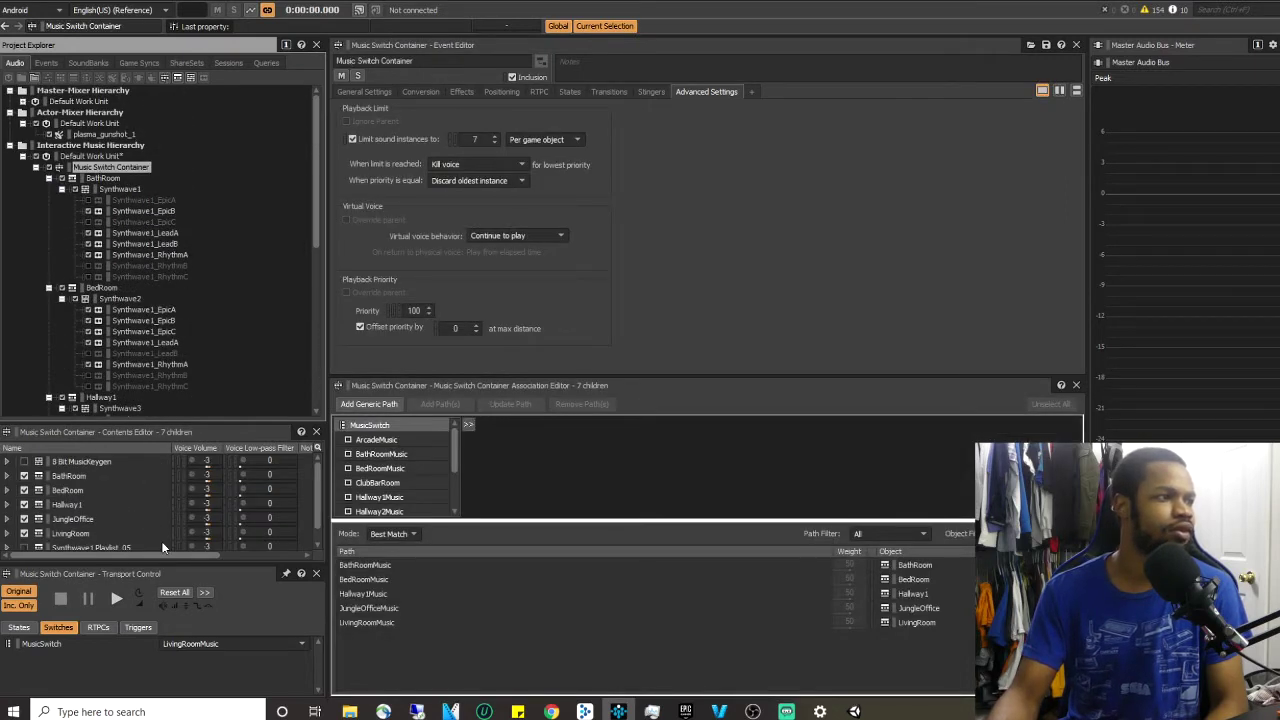
drag(150, 425, 158, 352)
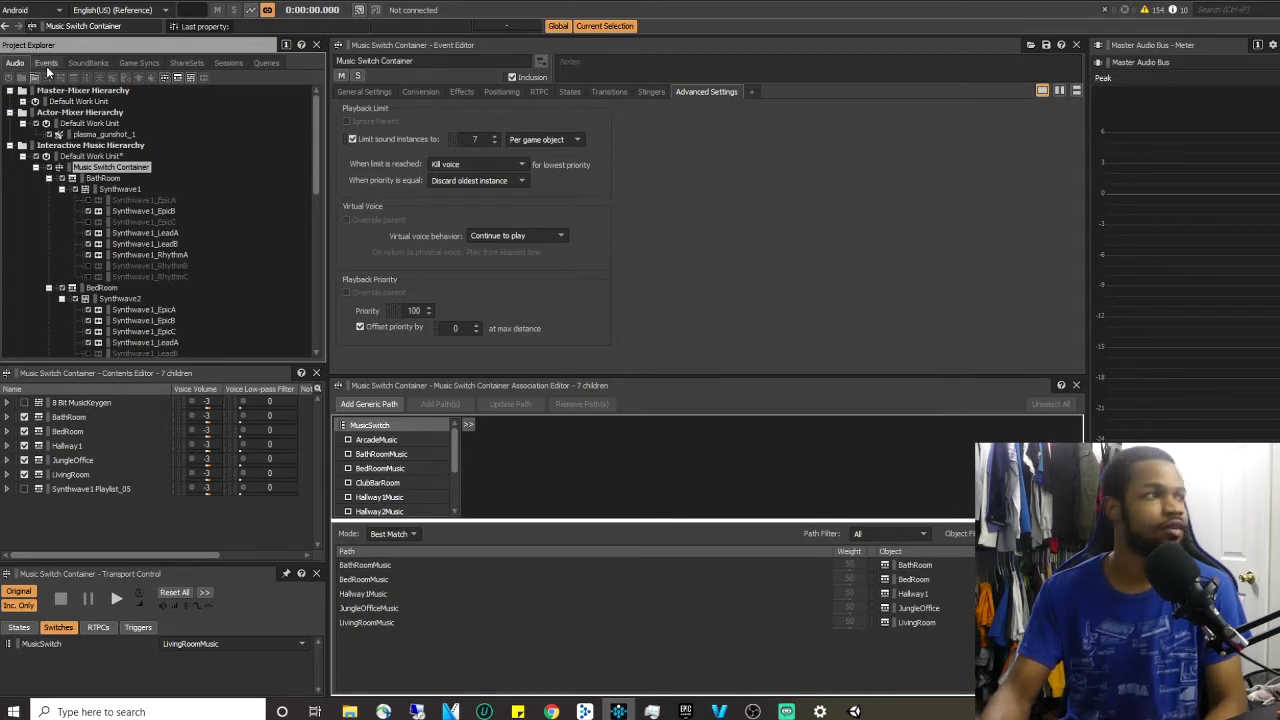
- Browse the Events and SoundBanks tabs and switch to the SoundBank layout
click(46, 63)
click(15, 63)
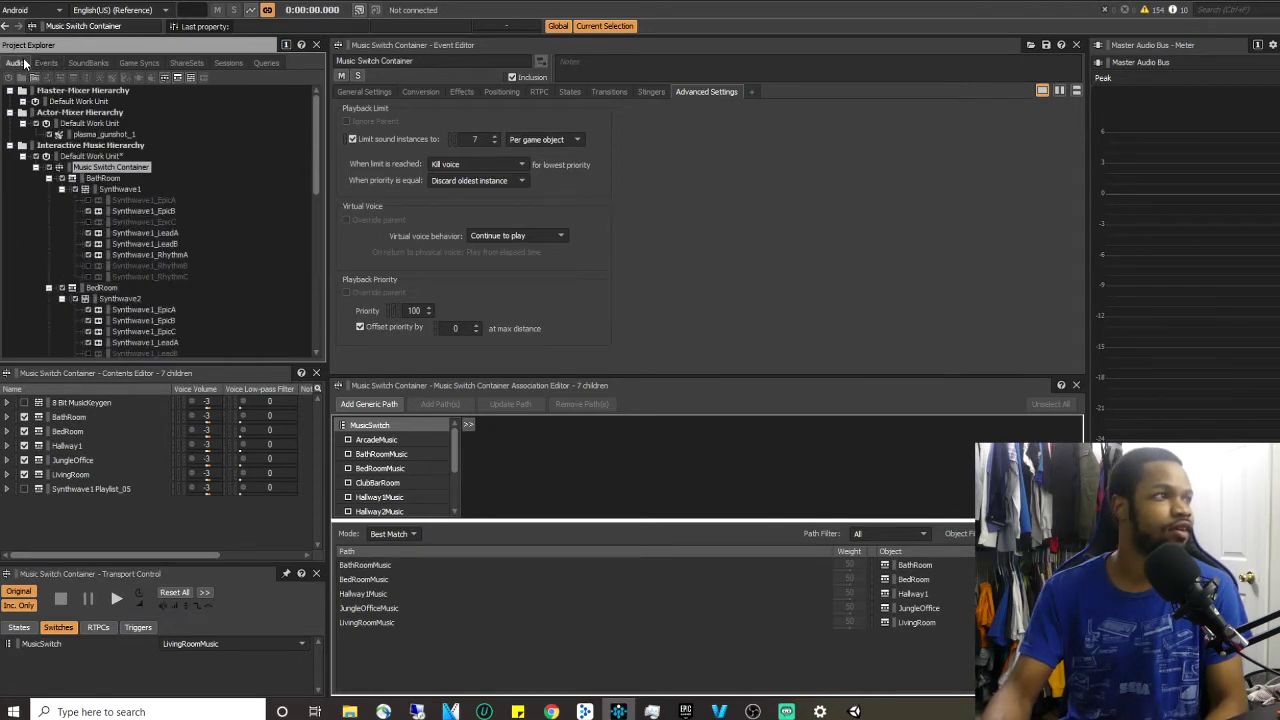
click(44, 64)
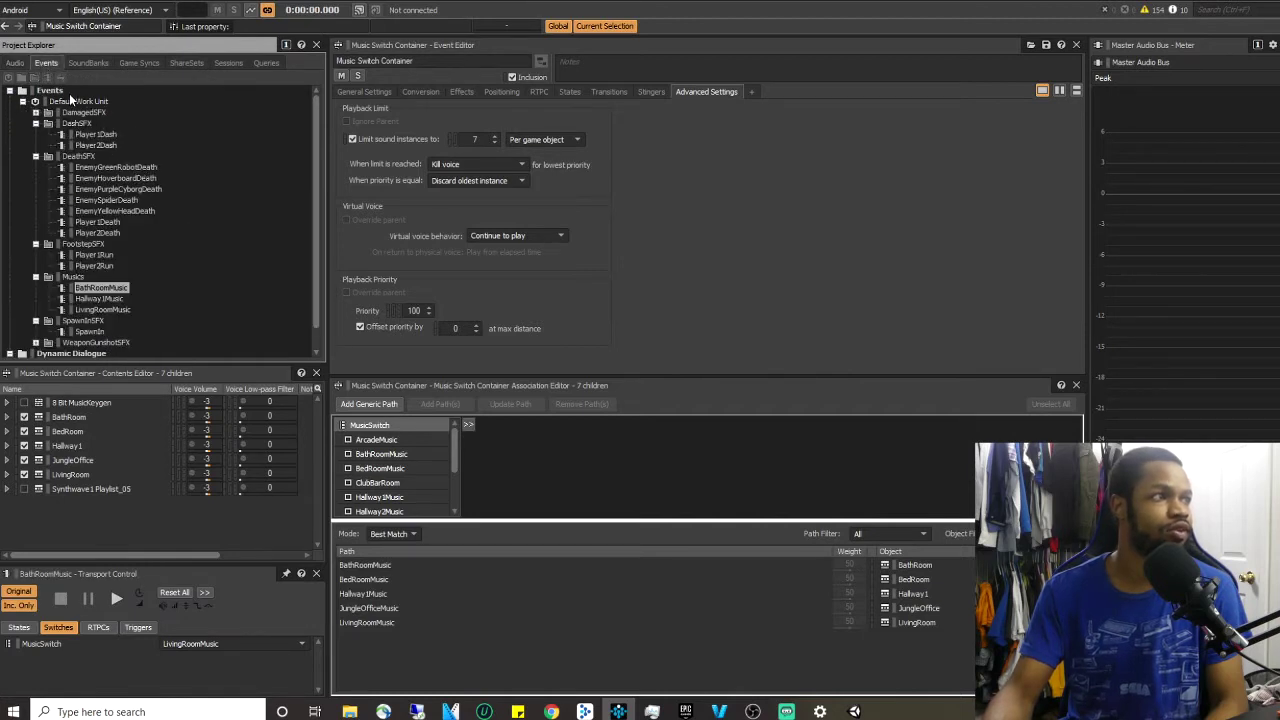
click(81, 64)
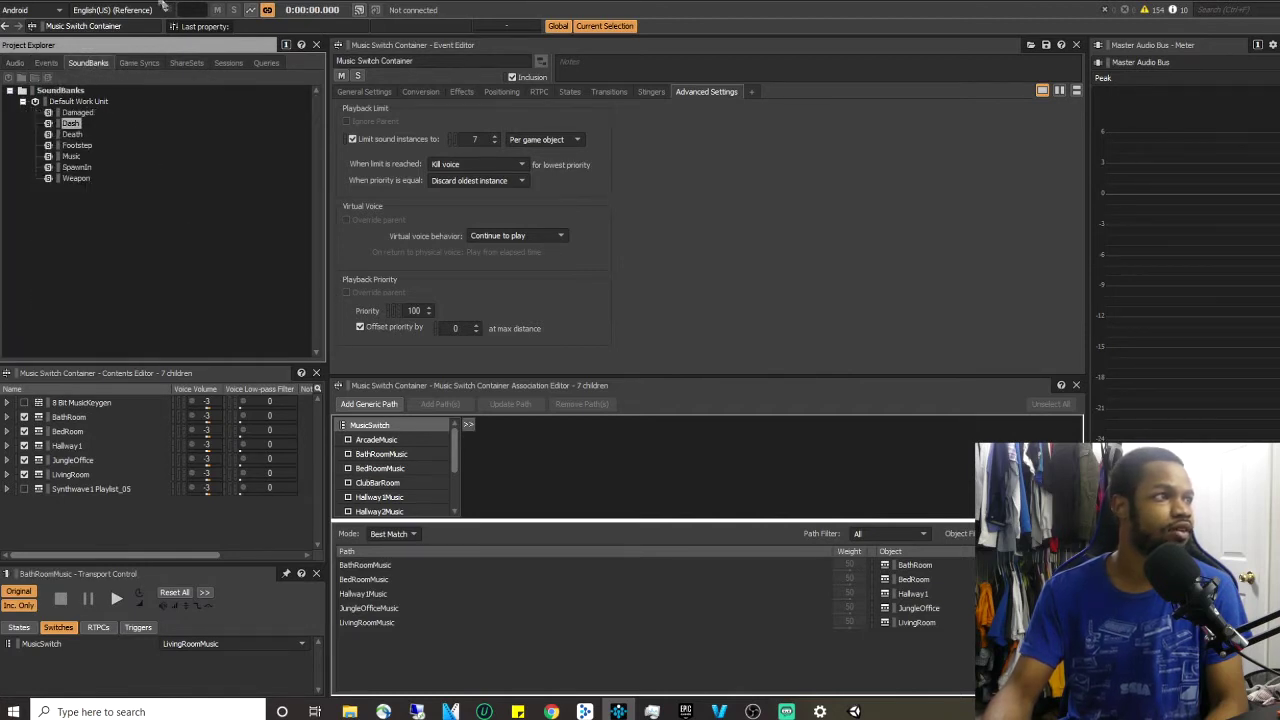
click(155, 1)
click(165, 40)
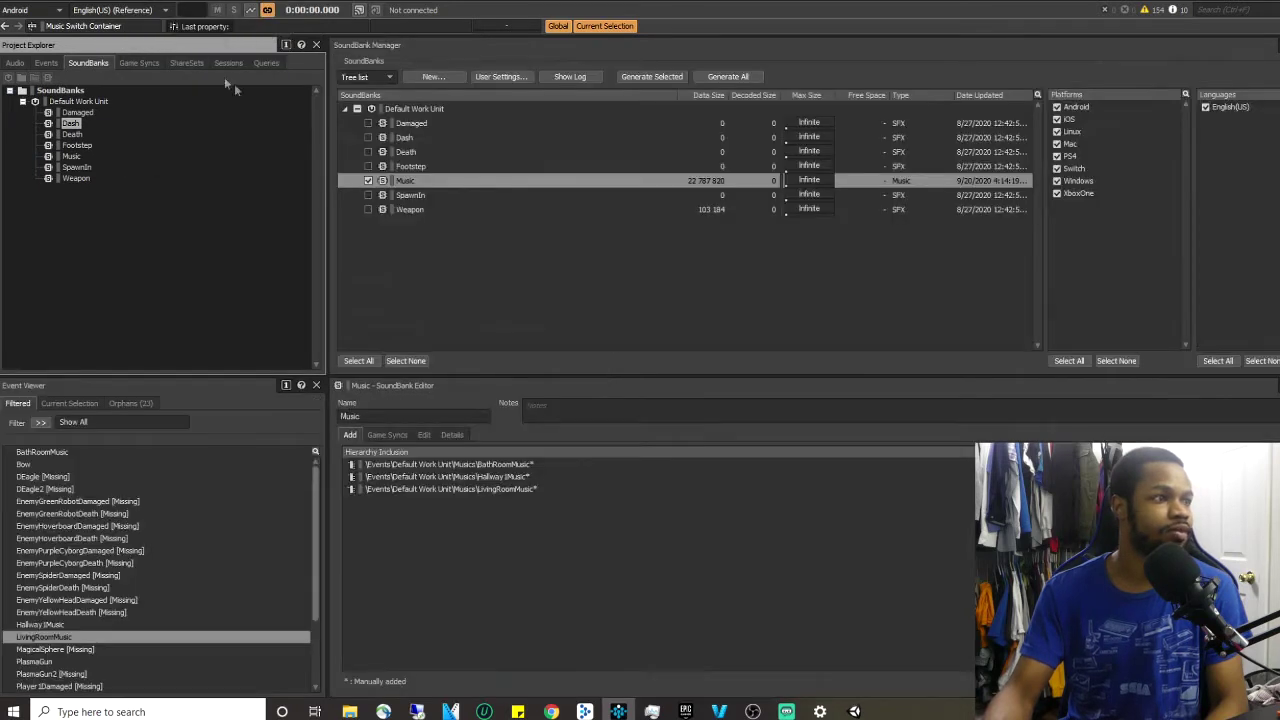
- Look at the LivingRoomMusic, Hallway1Music and BathRoomMusic events
click(44, 634)
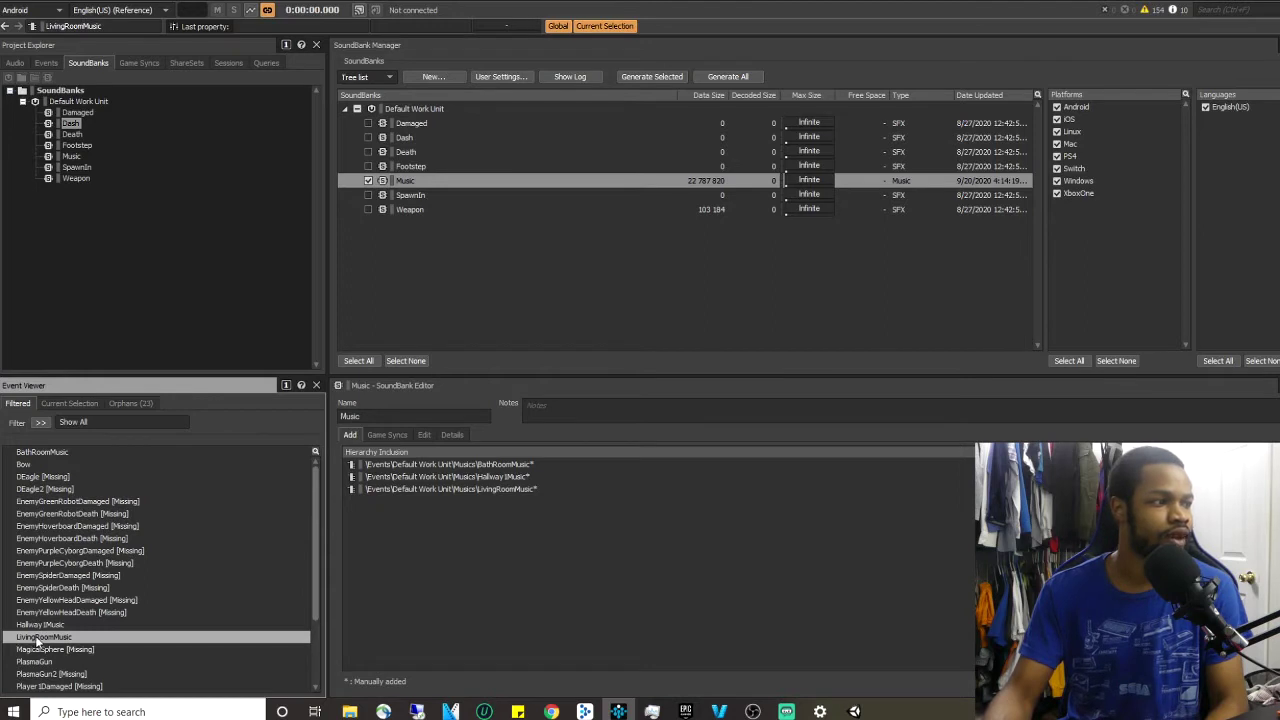
click(44, 625)
click(49, 634)
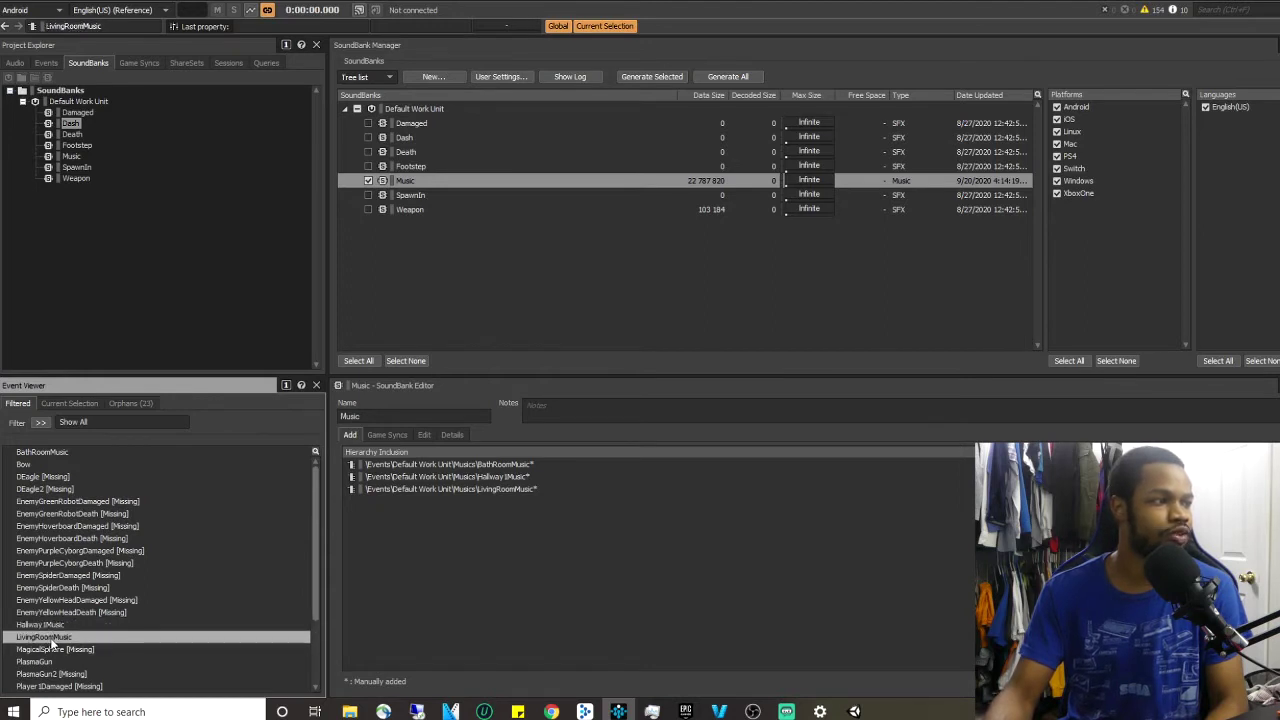
click(48, 625)
click(38, 453)
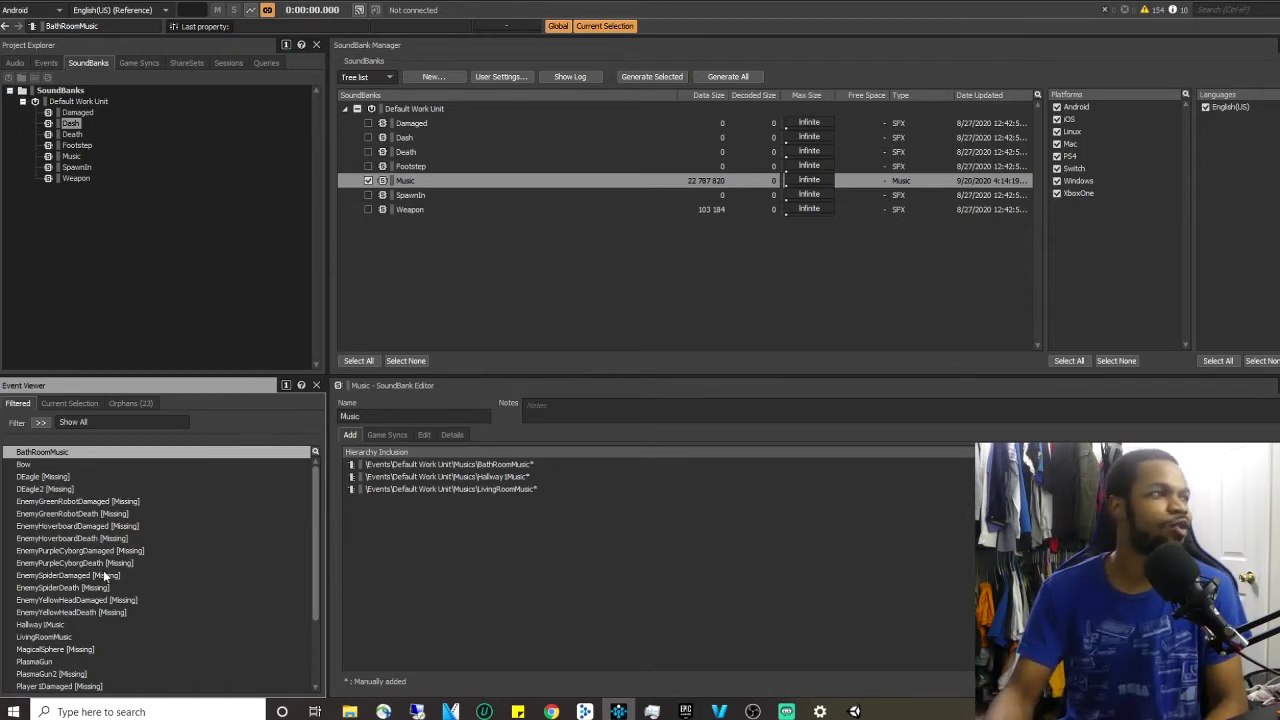
- Select the Music SoundBank and confirm it includes the LivingRoomMusic event
click(45, 64)
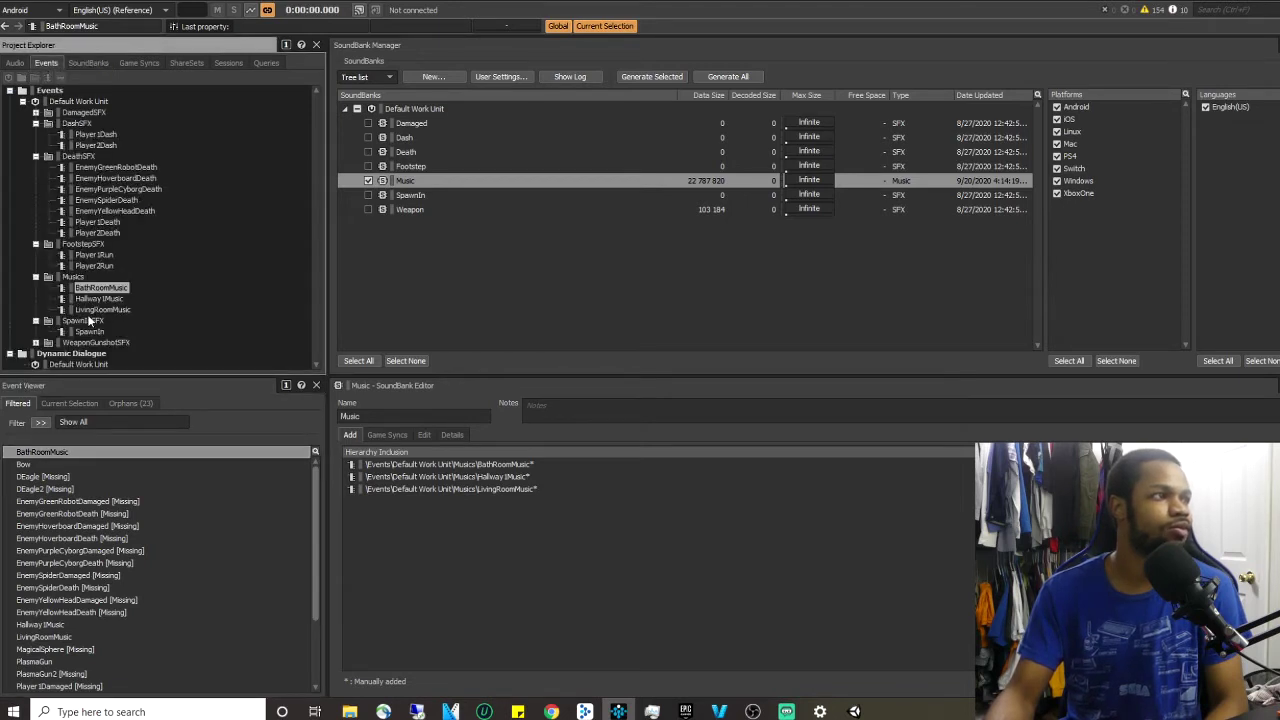
click(77, 62)
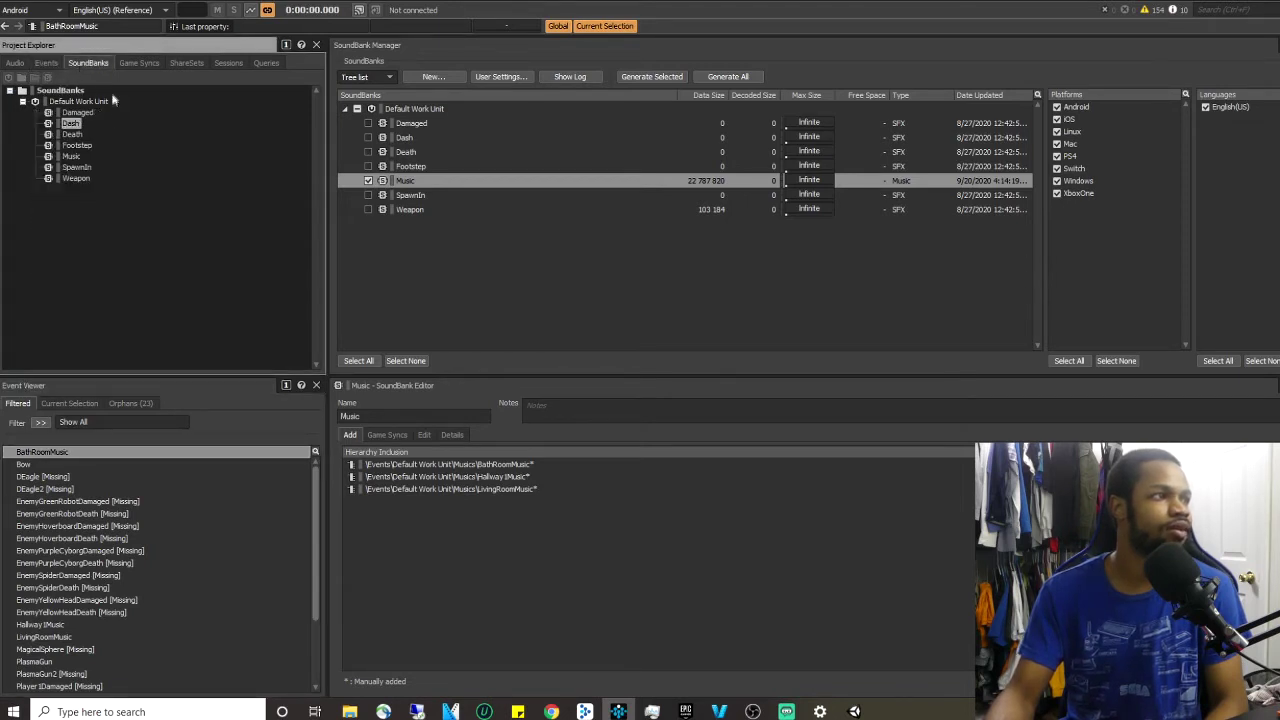
click(71, 157)
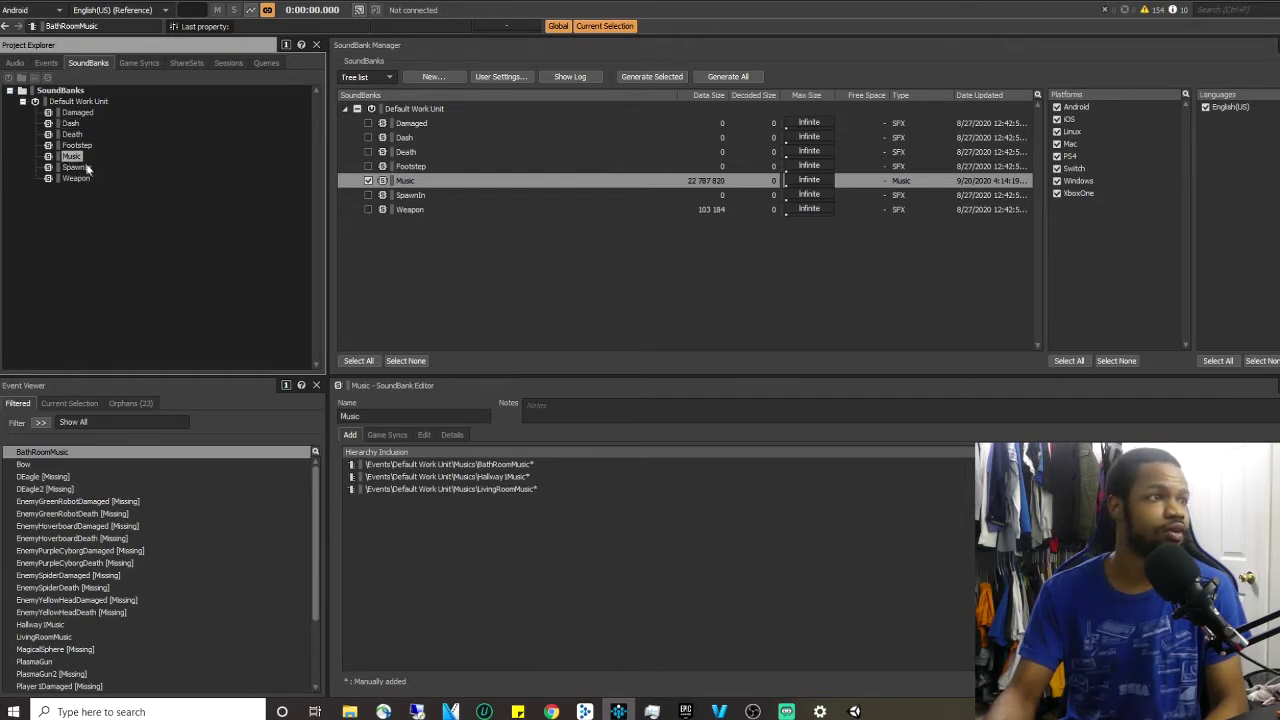
click(50, 638)
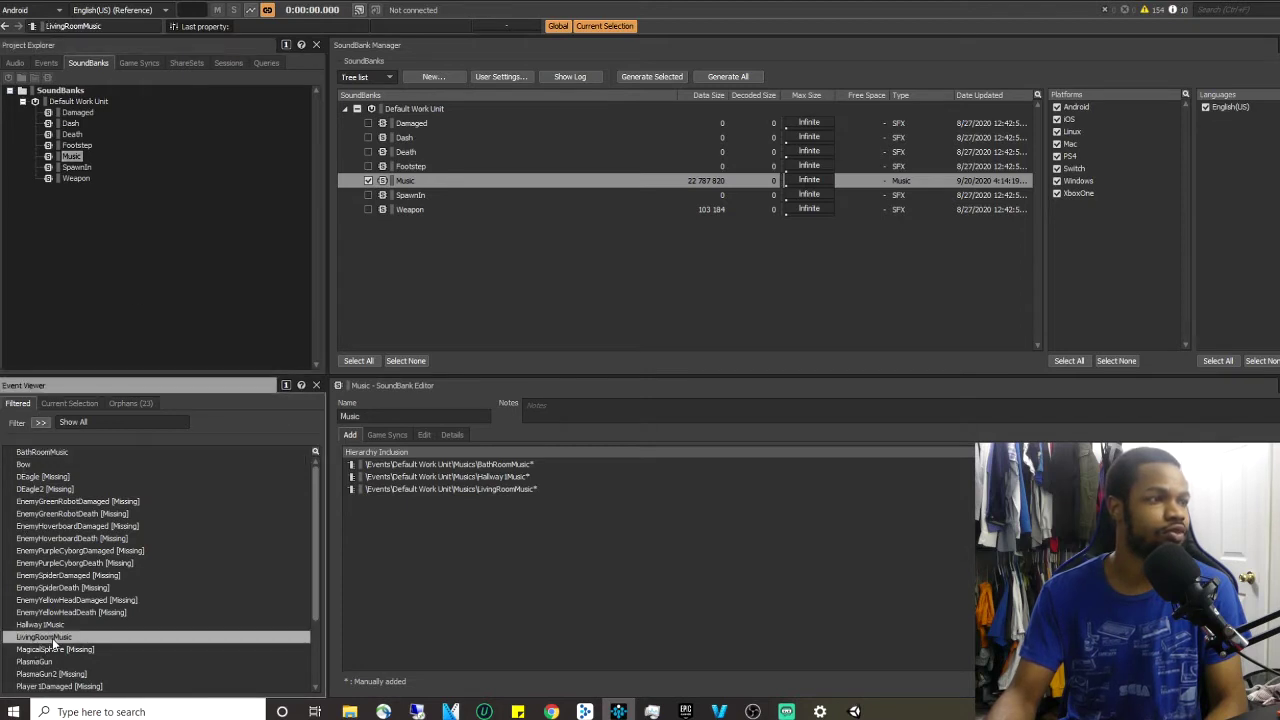
- Return to the Audio hierarchy and select the Music Switch Container
click(45, 64)
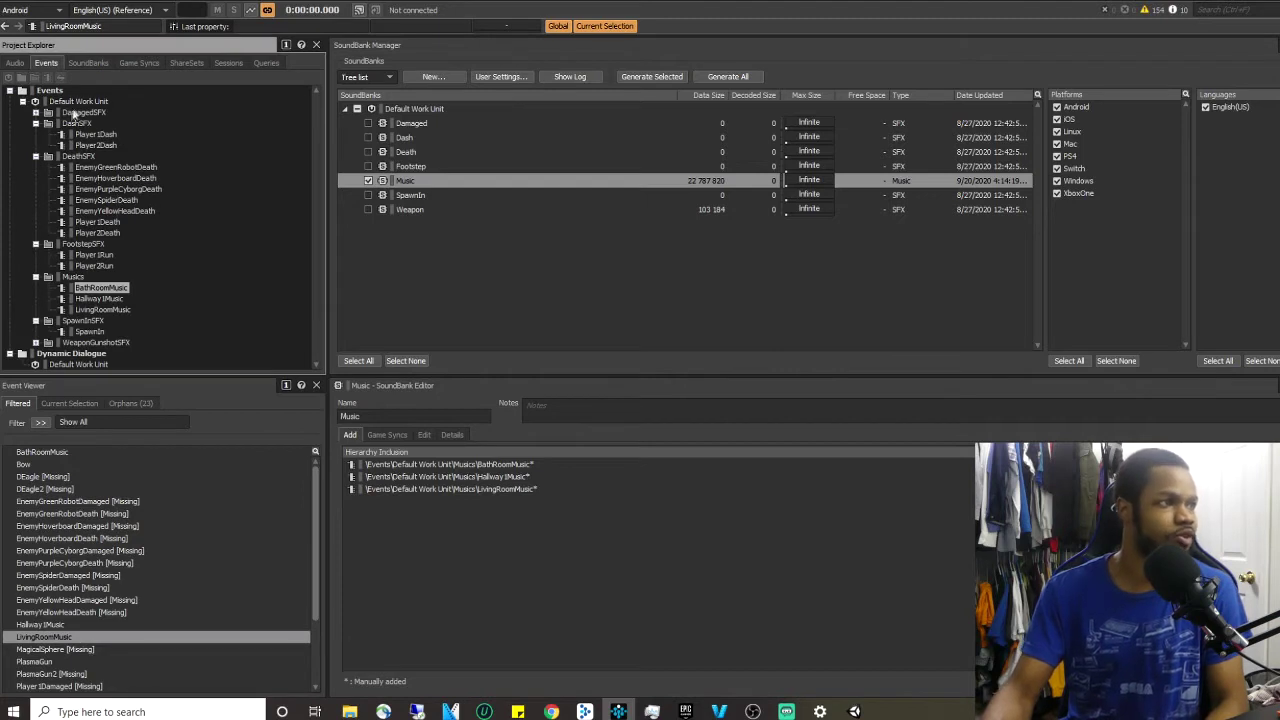
click(24, 64)
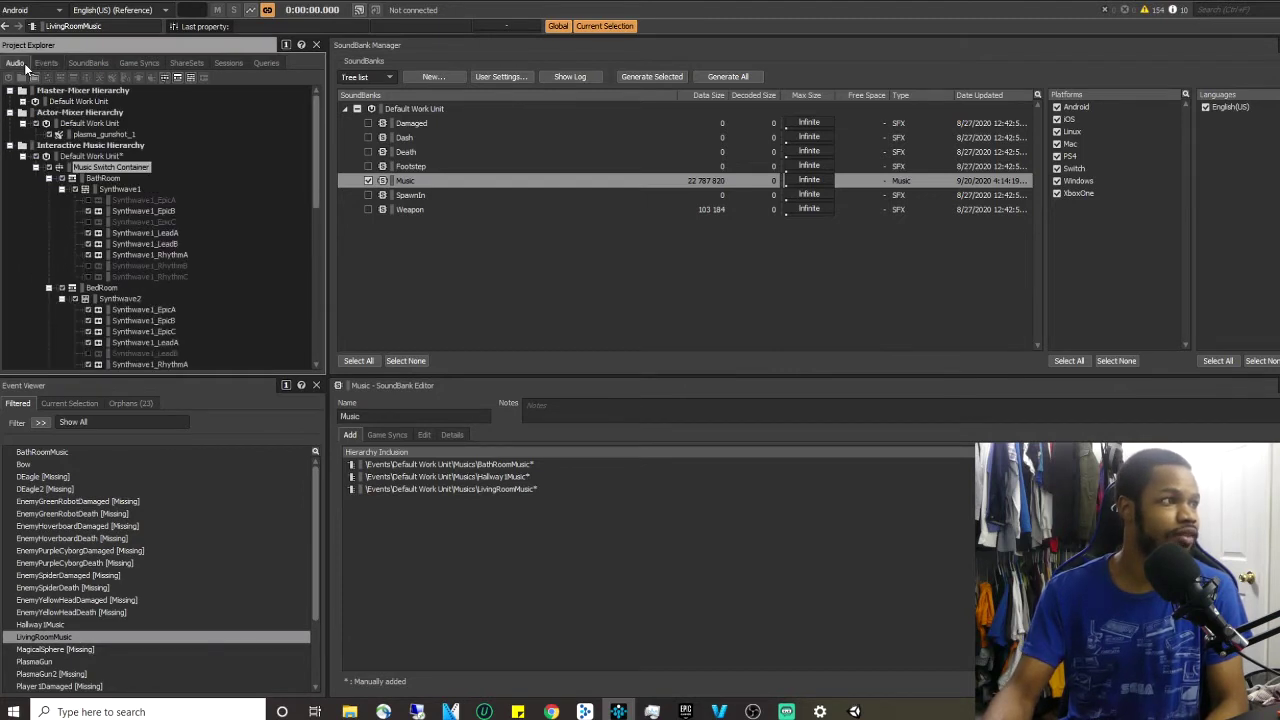
click(110, 167)
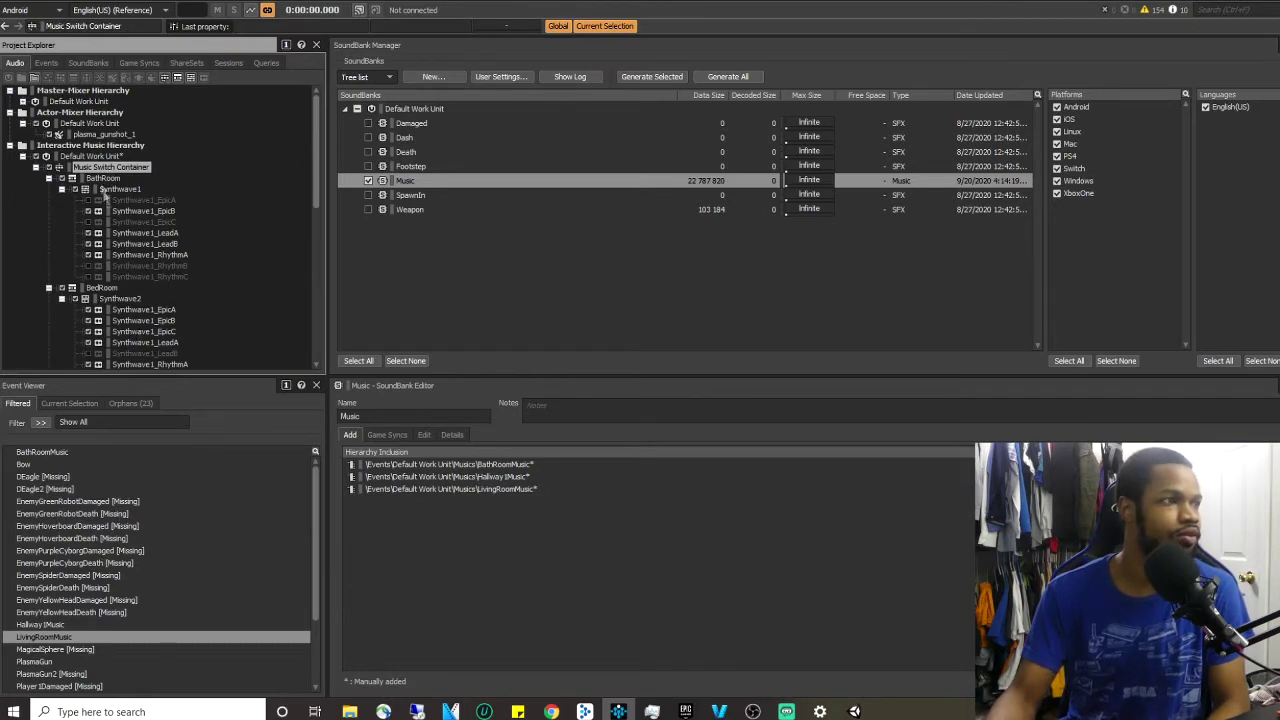
click(112, 12)
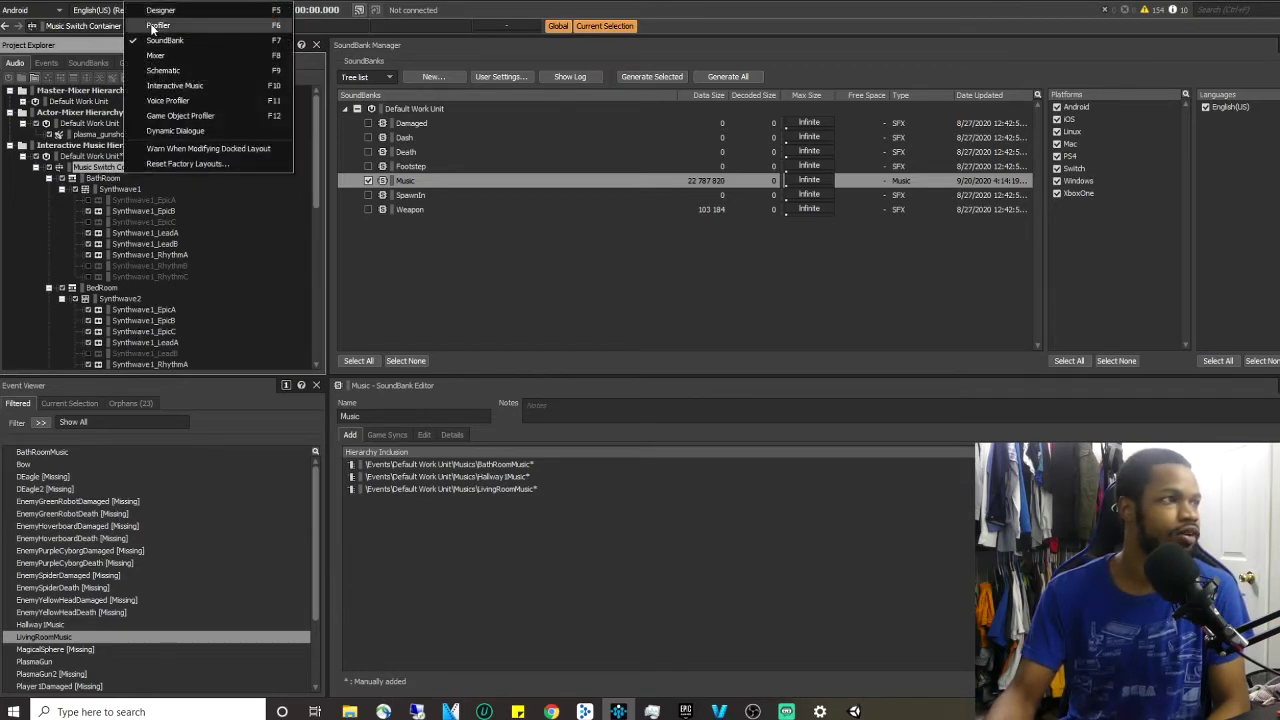
- Switch back to the Designer layout and show the Events tree
click(152, 24)
click(158, 12)
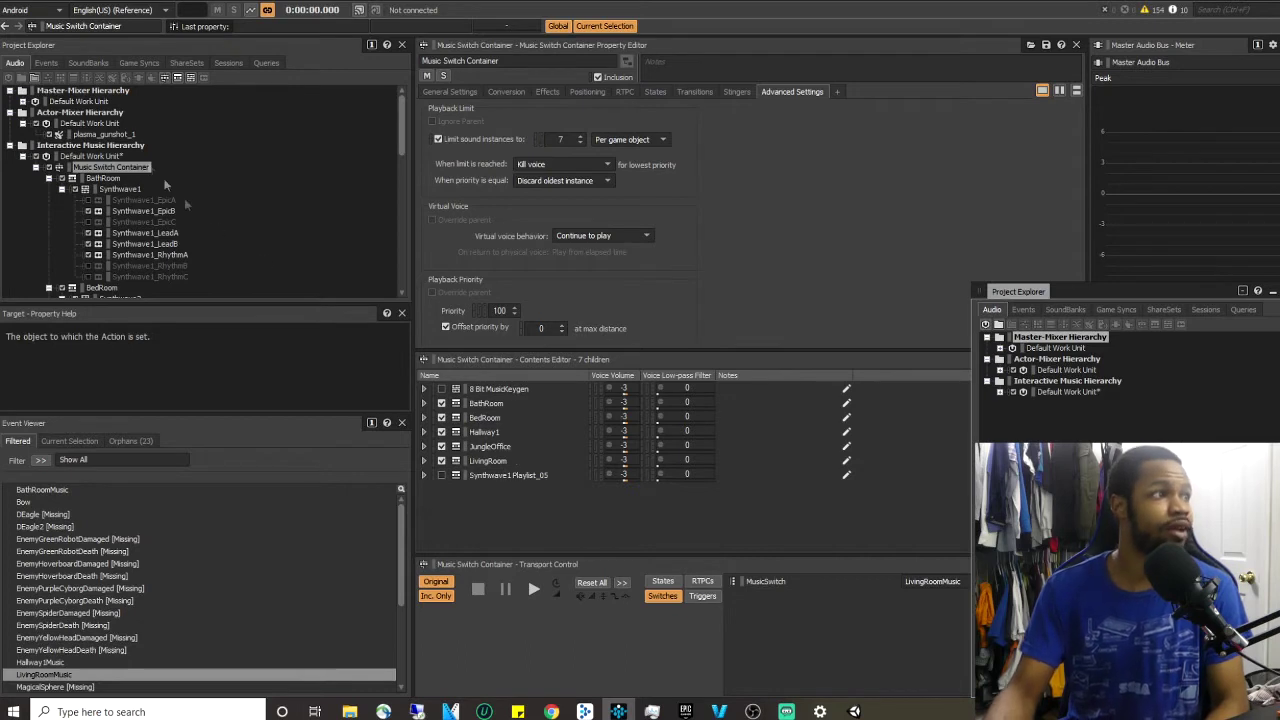
click(47, 62)
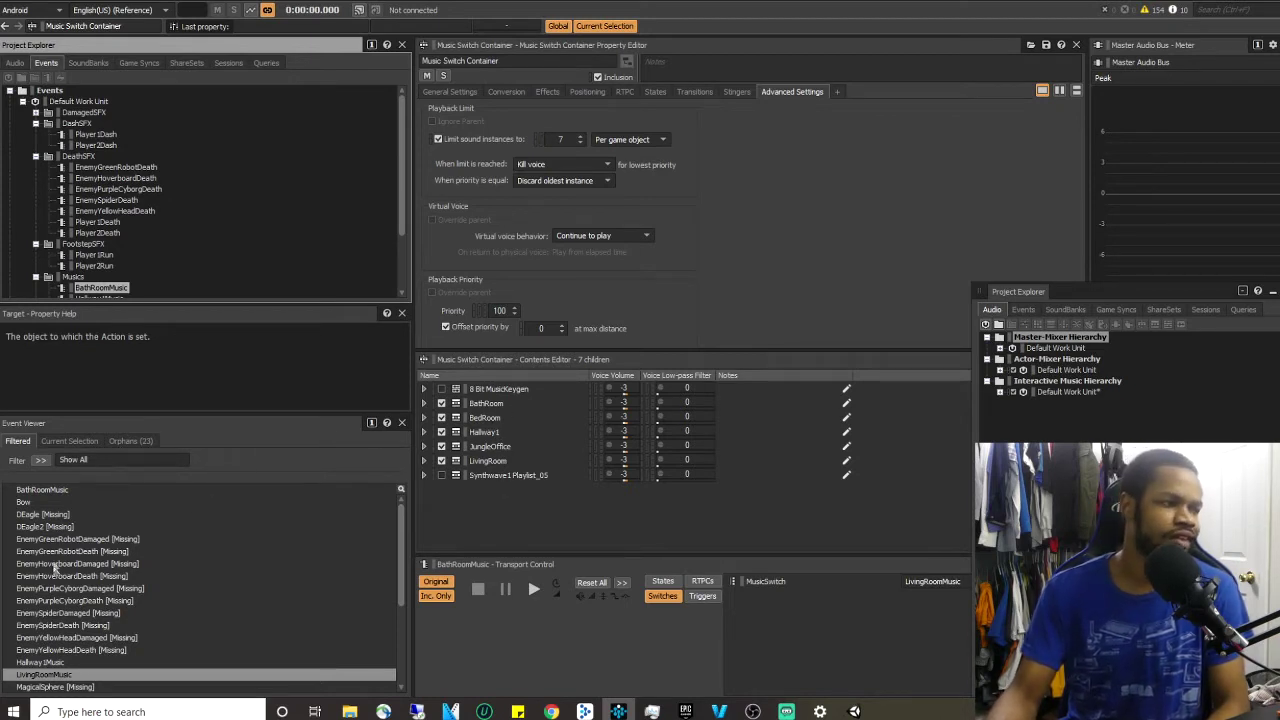
- Open the LivingRoomMusic event to see its Play and Set Switch actions
scroll(104, 238, down, 3)
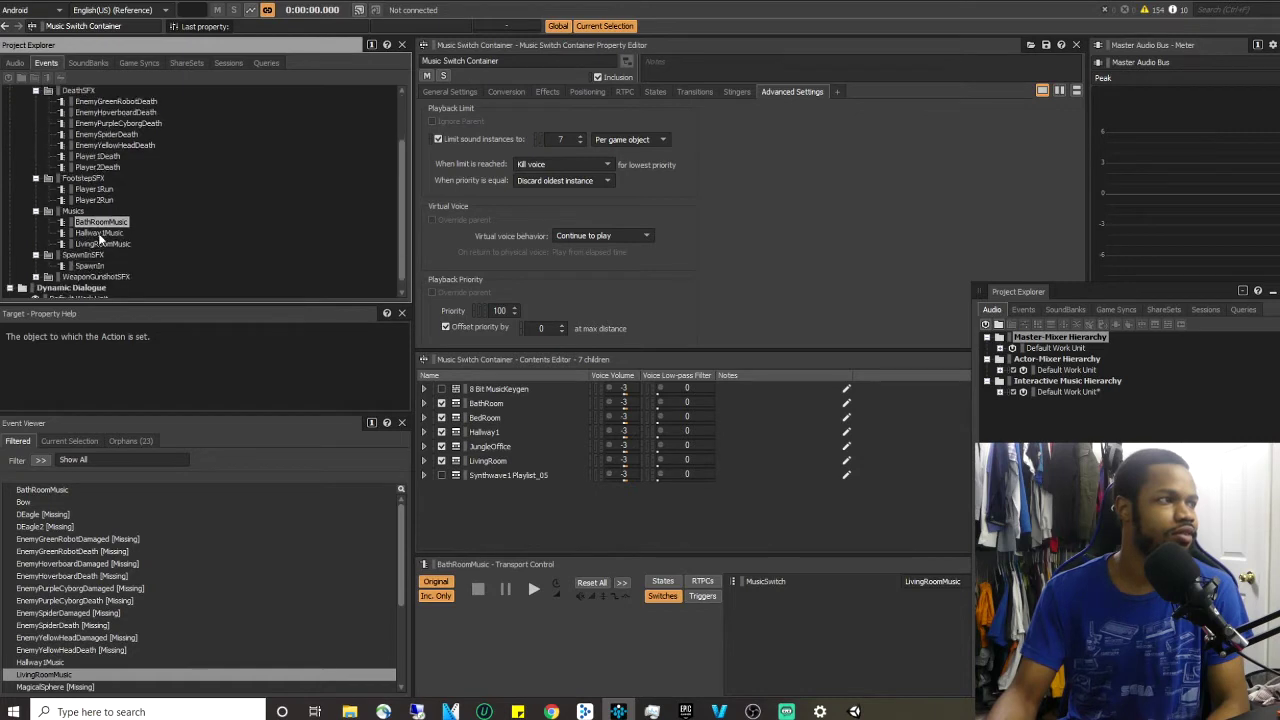
scroll(104, 238, up, 2)
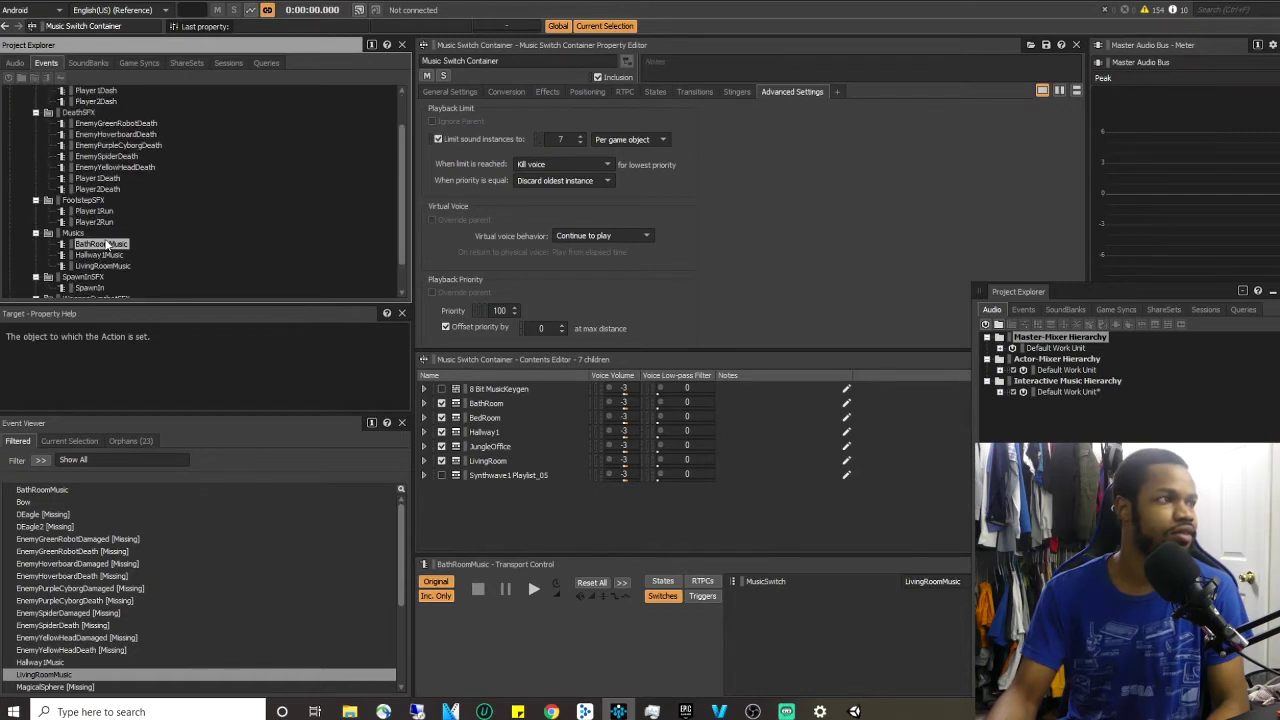
click(88, 62)
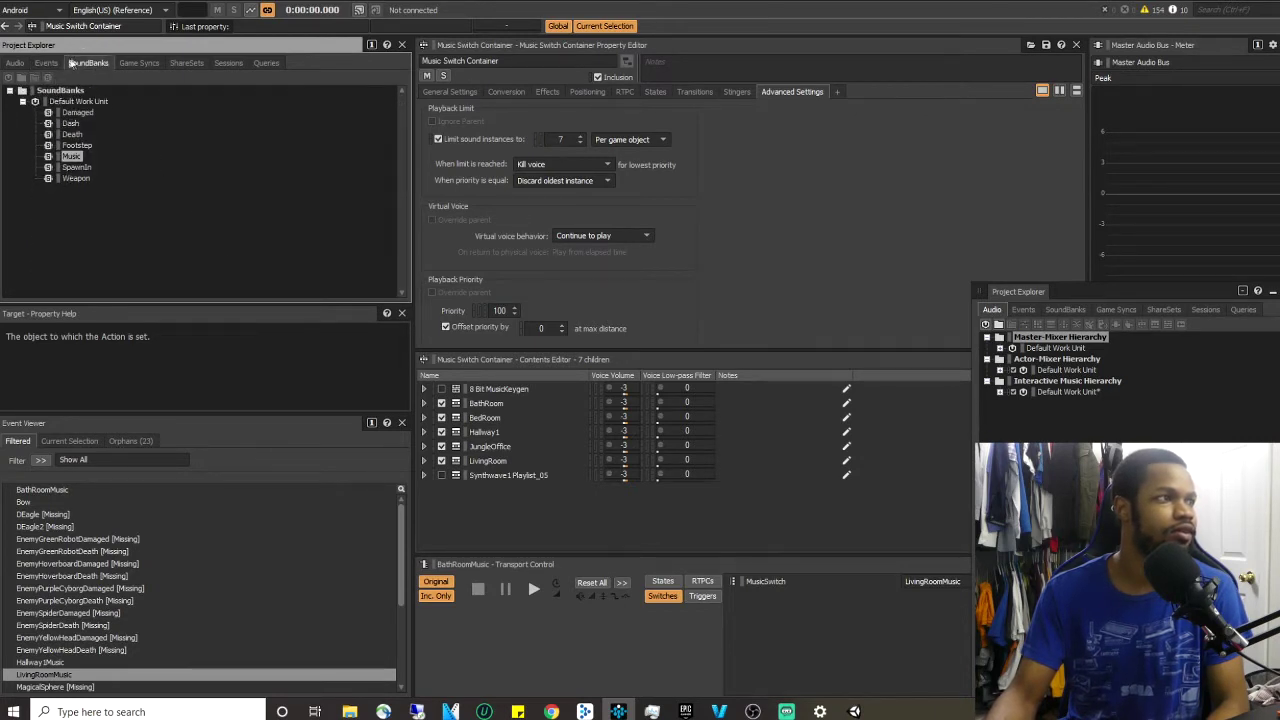
click(46, 62)
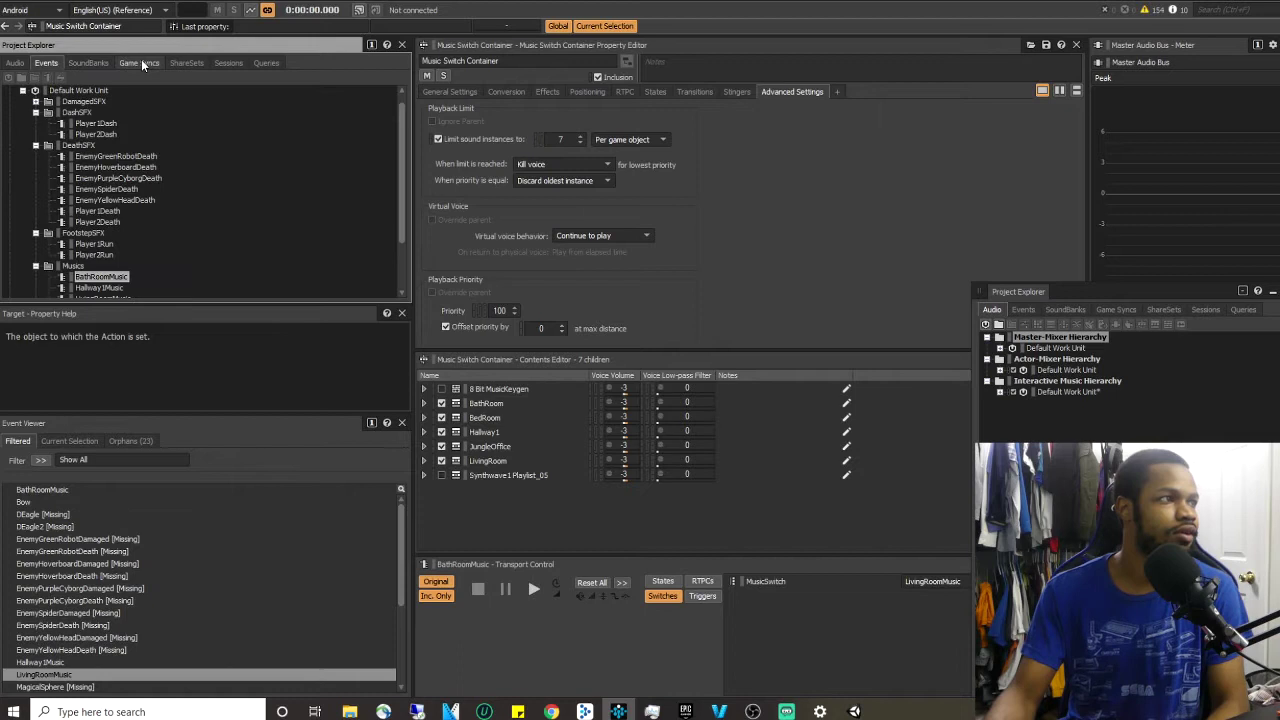
click(97, 200)
click(55, 675)
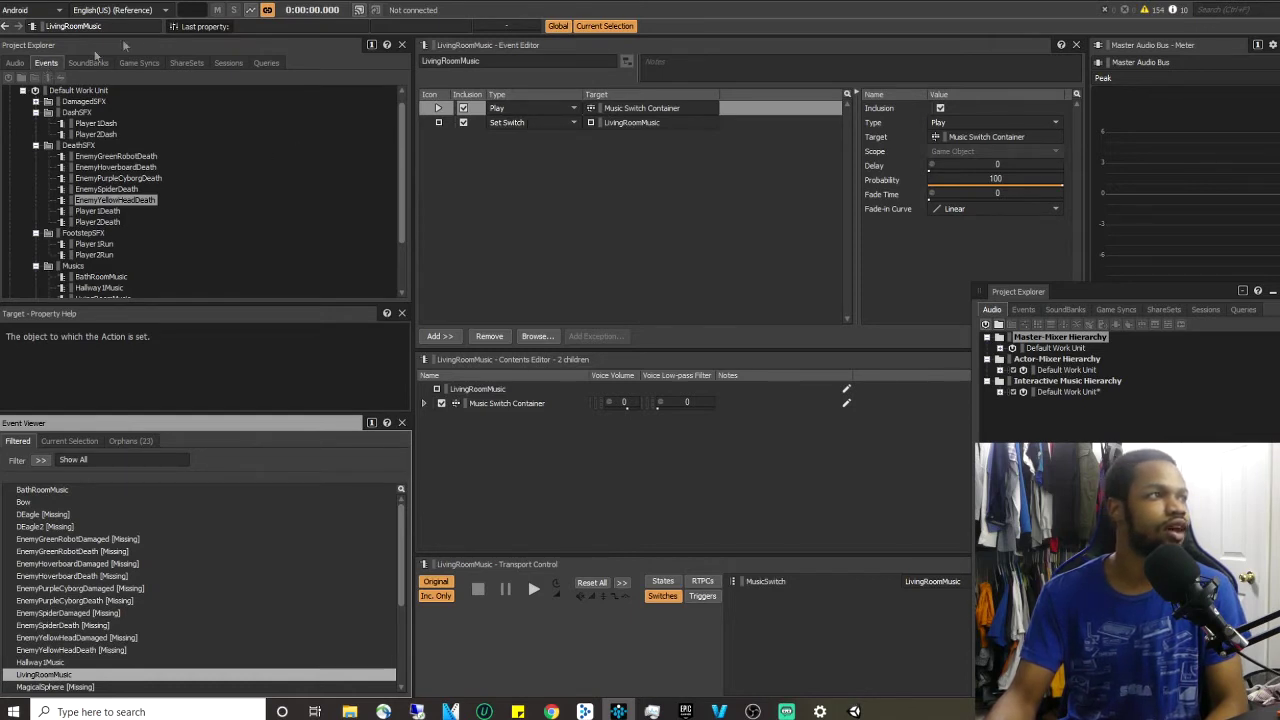
- Compare the EnemyYellowHeadDeath, Hallway1Music and LivingRoomMusic events' actions
click(178, 3)
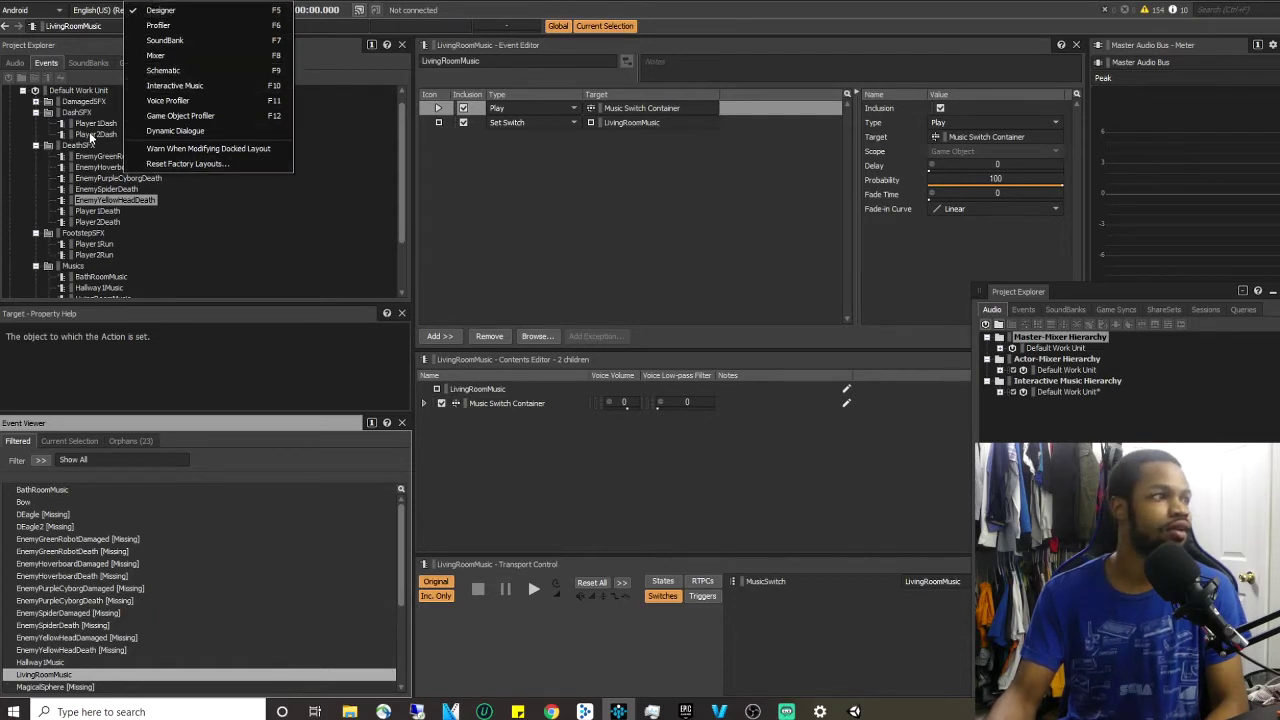
click(95, 169)
click(114, 201)
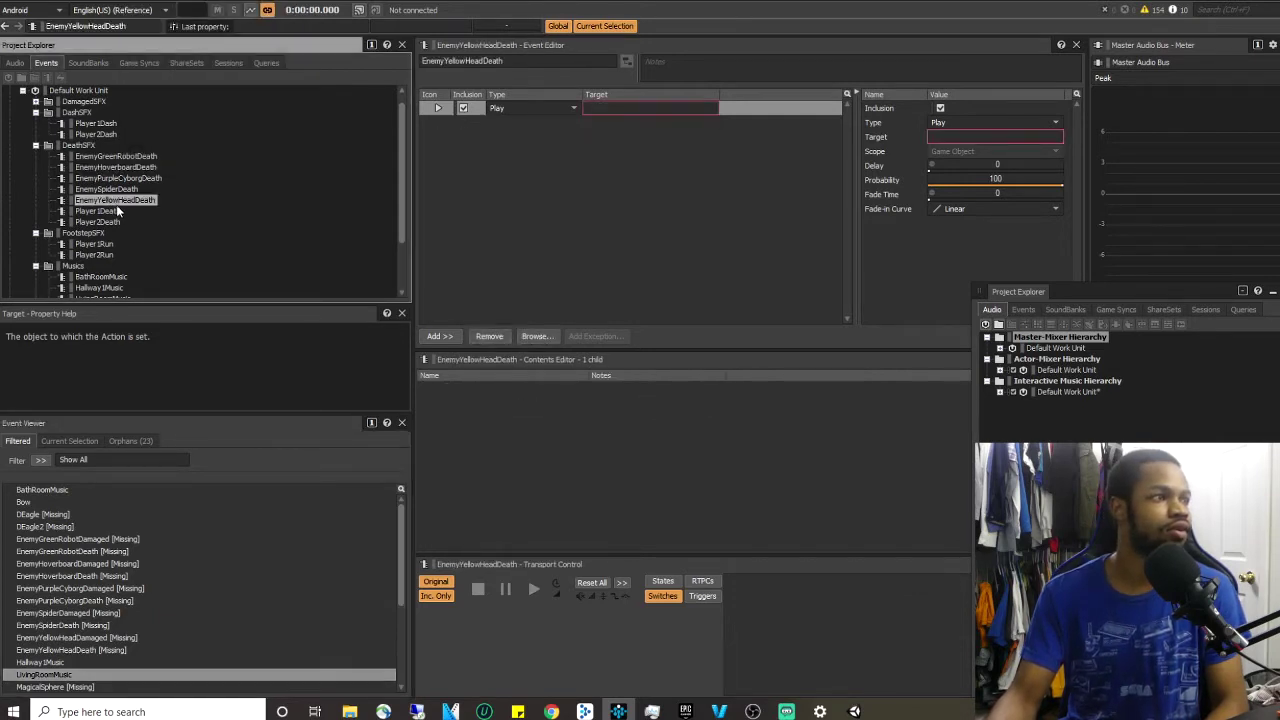
click(99, 287)
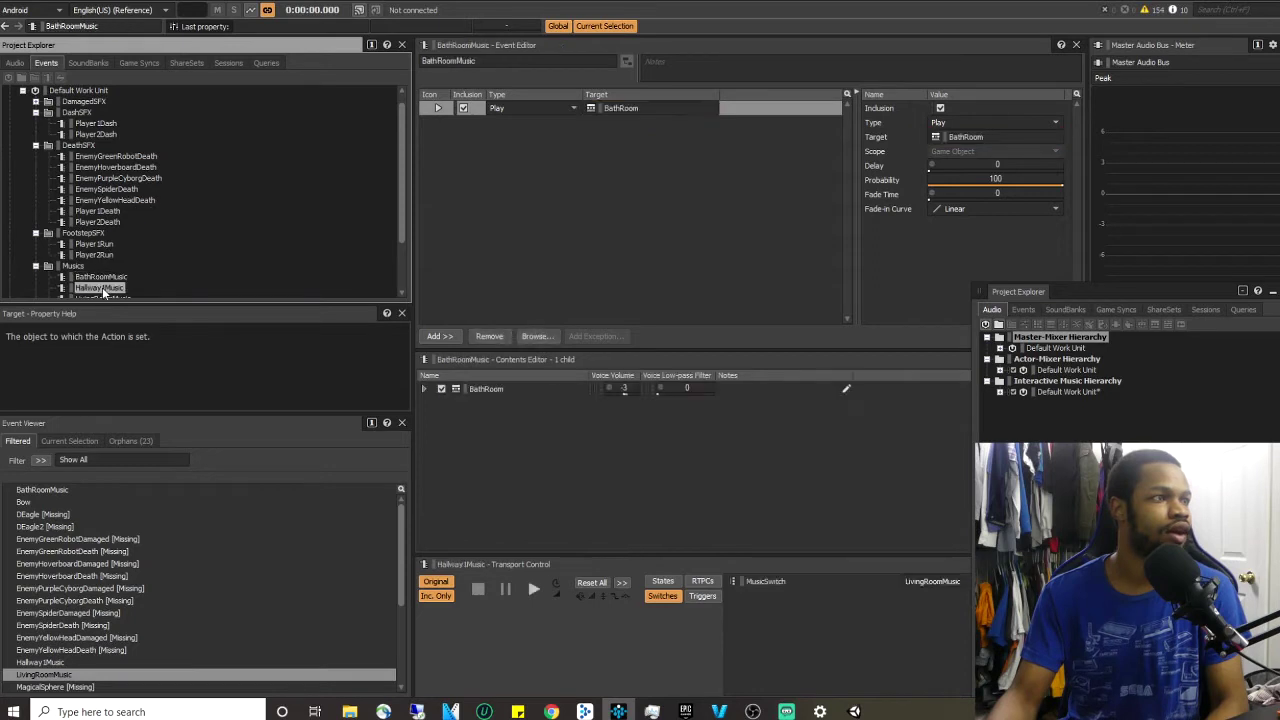
scroll(130, 278, down, 1)
click(118, 266)
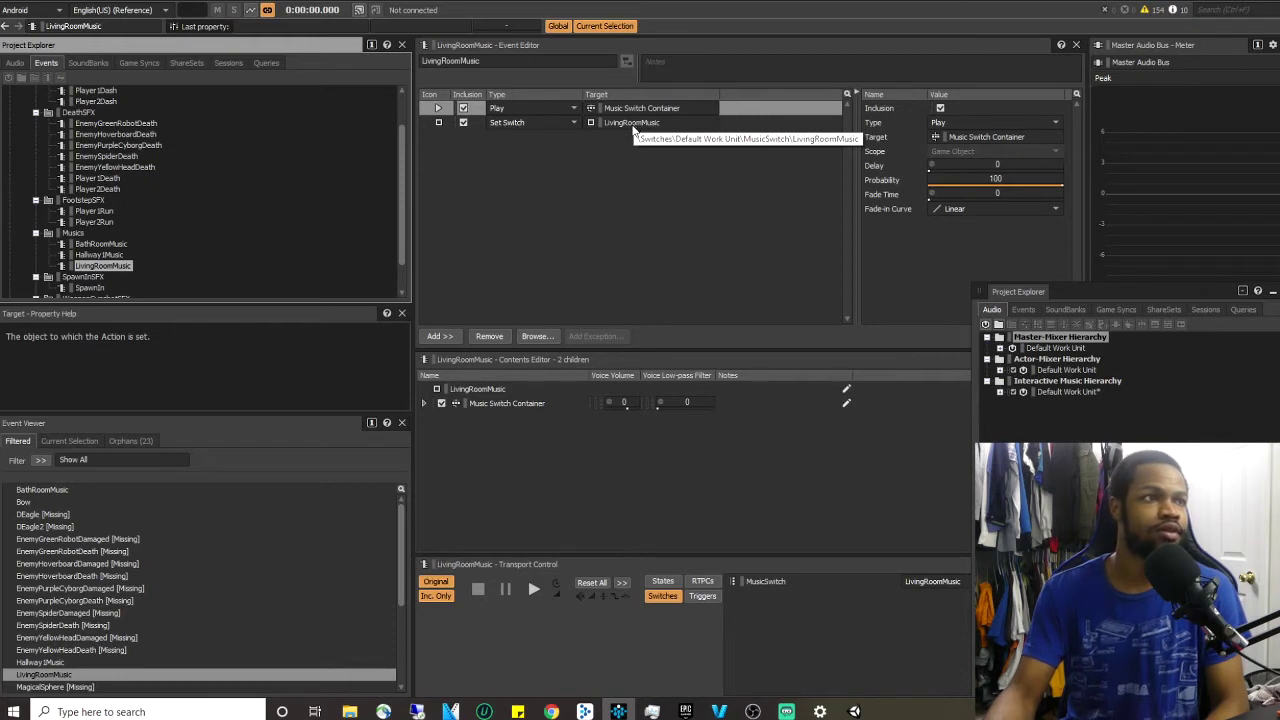
- Switch to the Audio hierarchy and scroll through the Interactive Music Hierarchy
scroll(147, 219, up, 2)
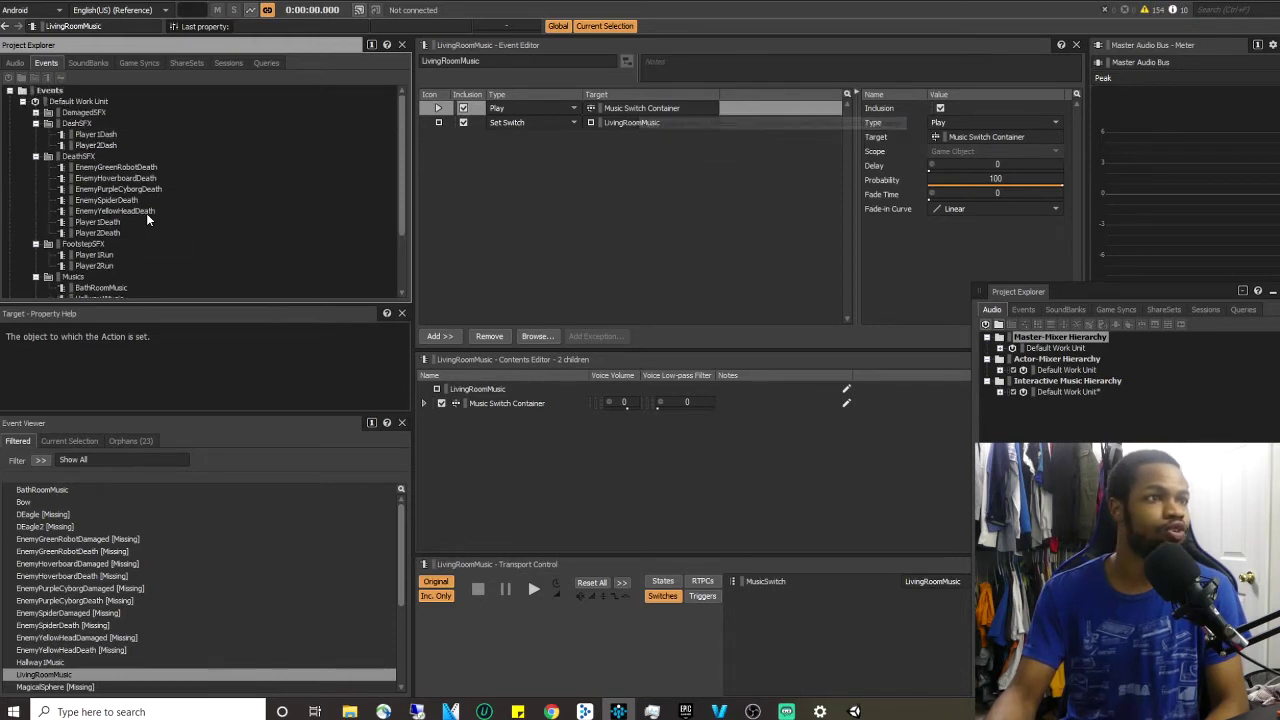
click(15, 62)
scroll(148, 250, down, 8)
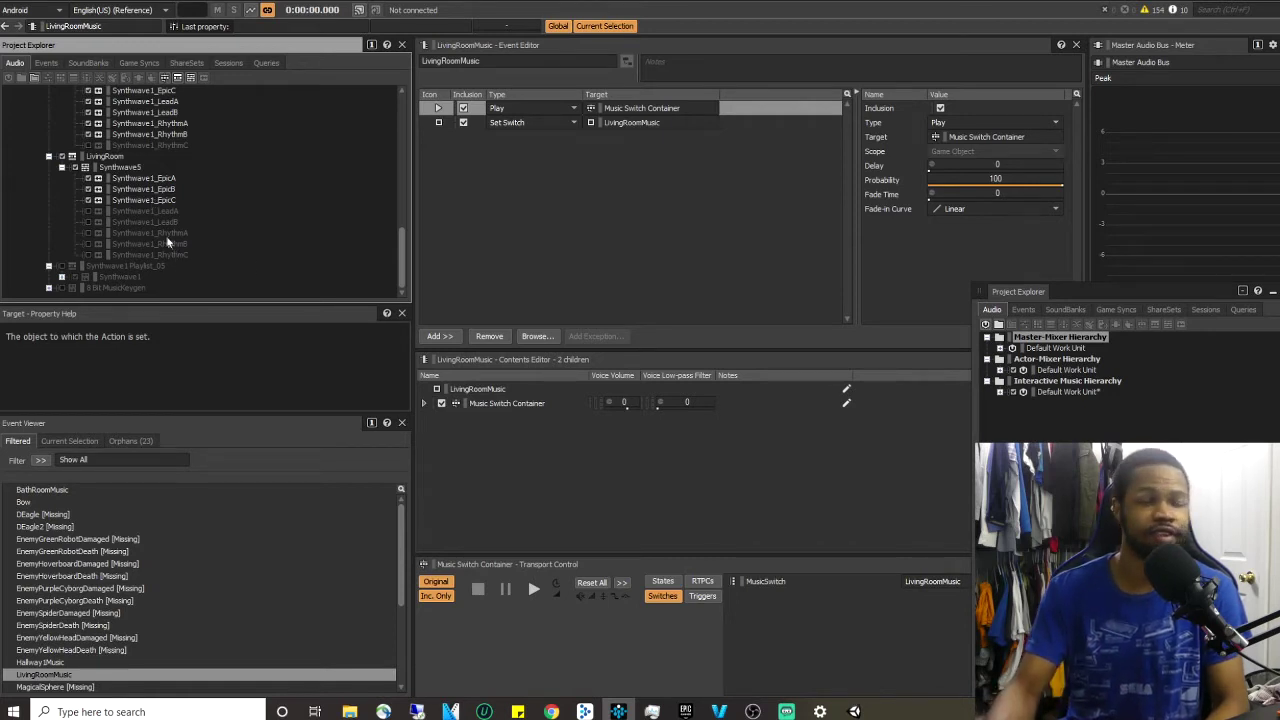
scroll(165, 233, up, 5)
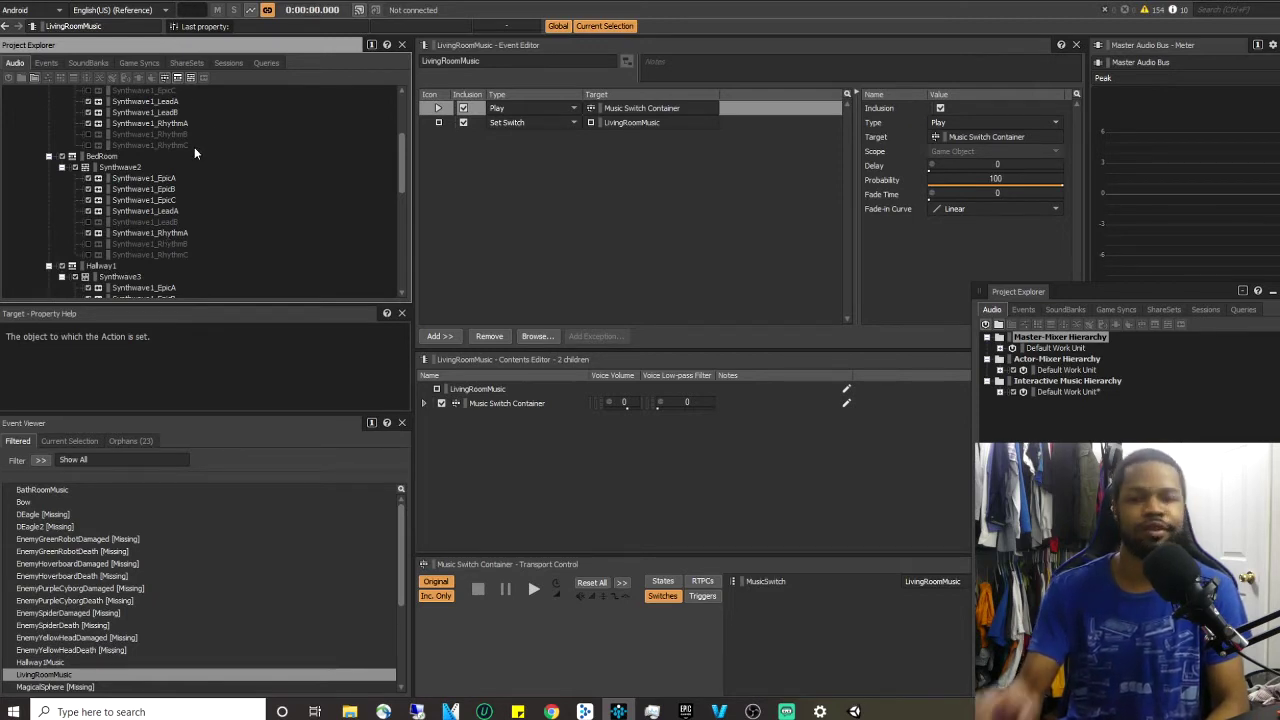
- Select the BathRoom music child, then move up to the Music Switch Container
scroll(195, 145, up, 4)
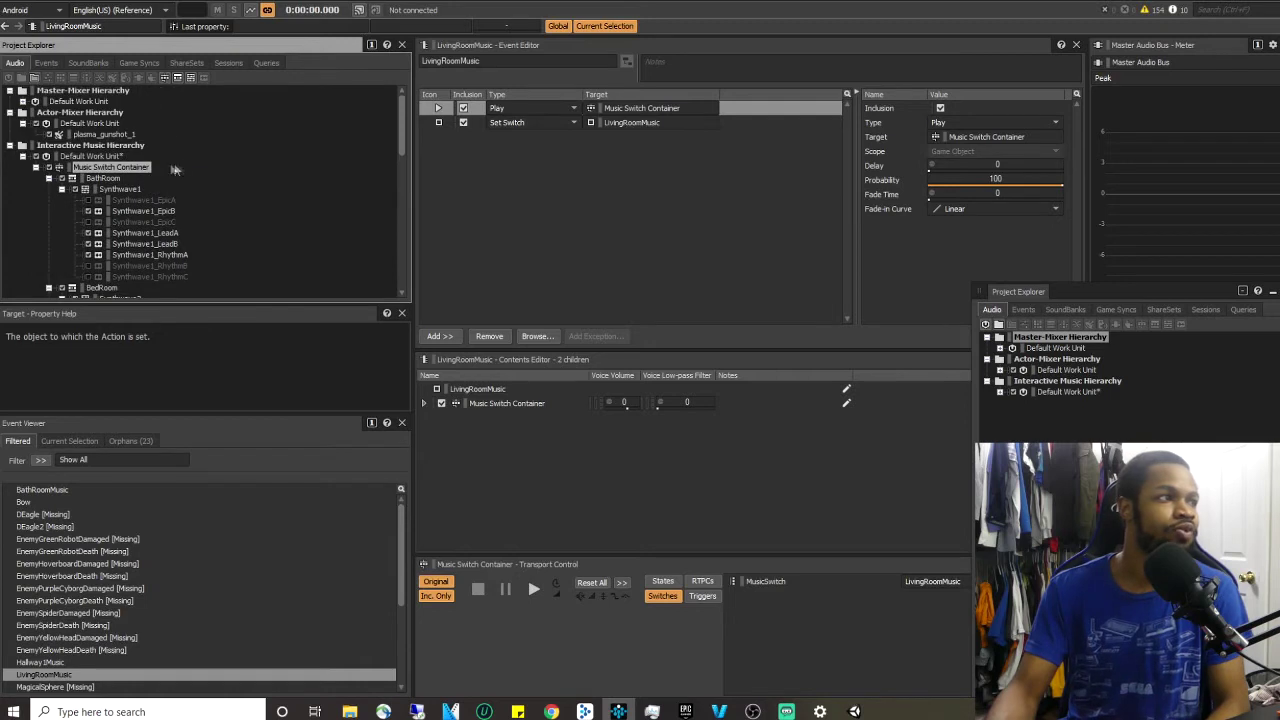
click(117, 178)
key(Up)
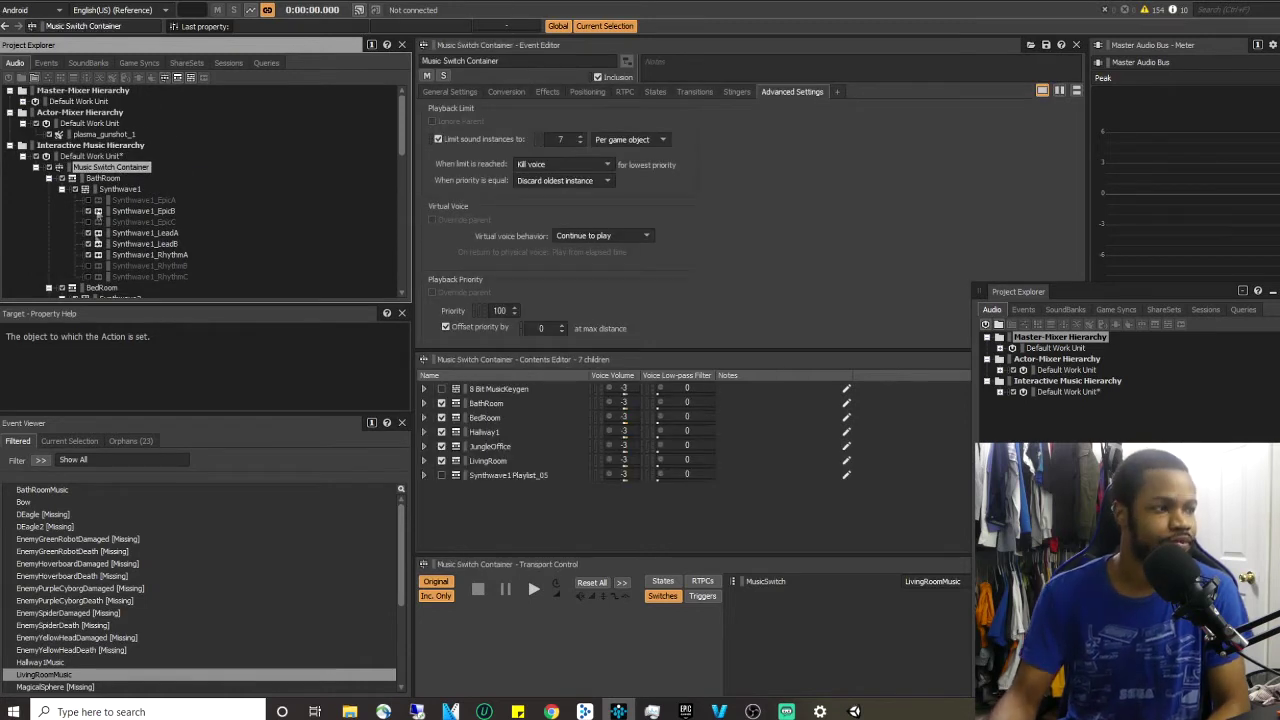
- View the LivingRoomMusic, Hallway1Music and BathRoomMusic events, then switch to the Unity project
click(66, 677)
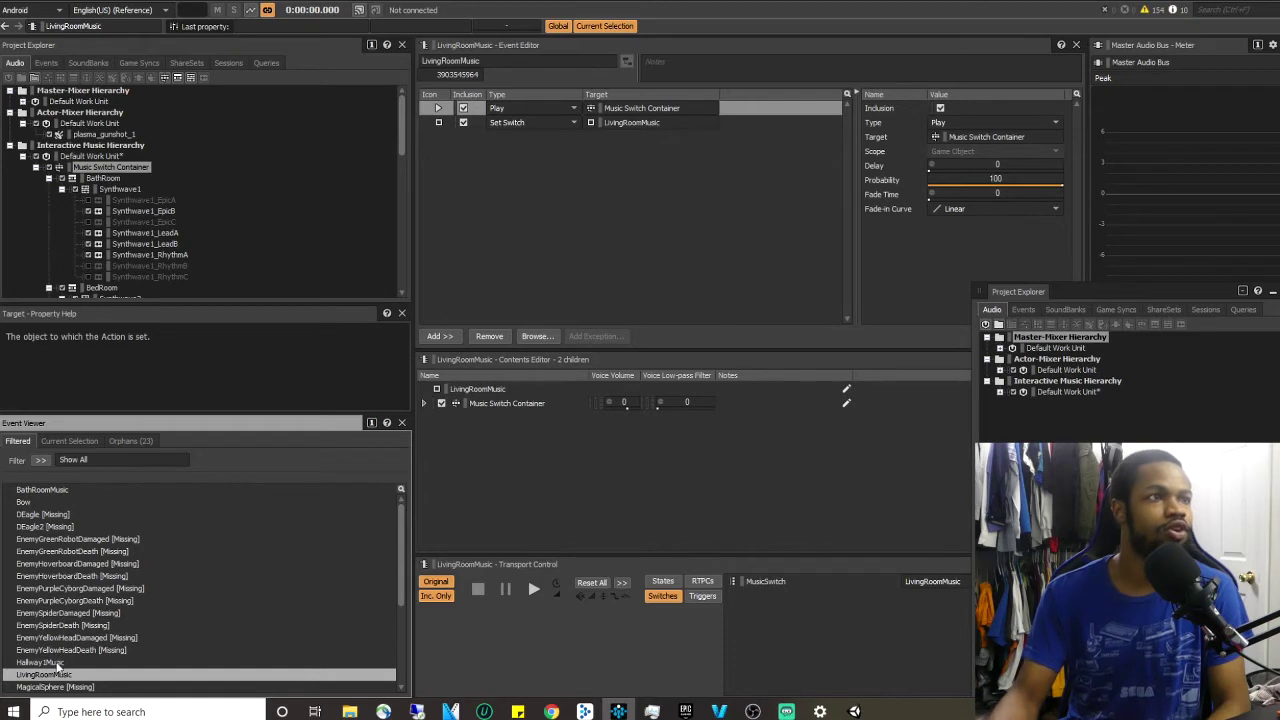
click(58, 662)
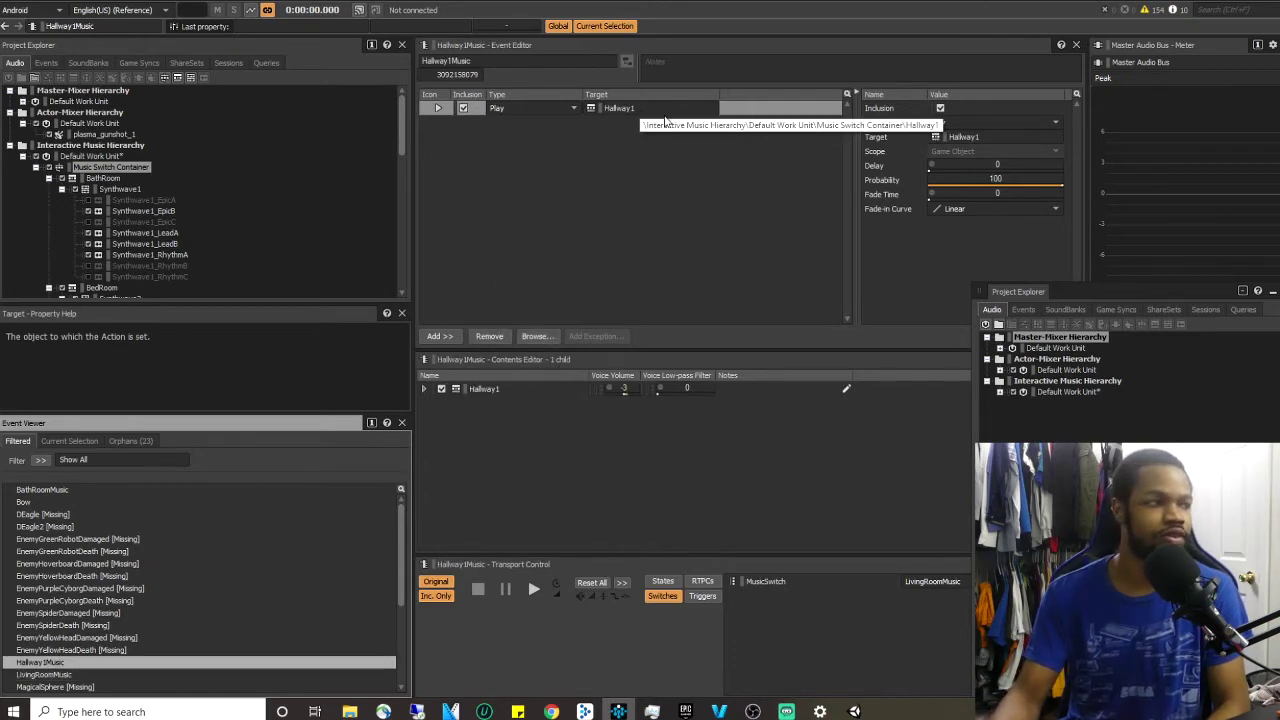
click(30, 490)
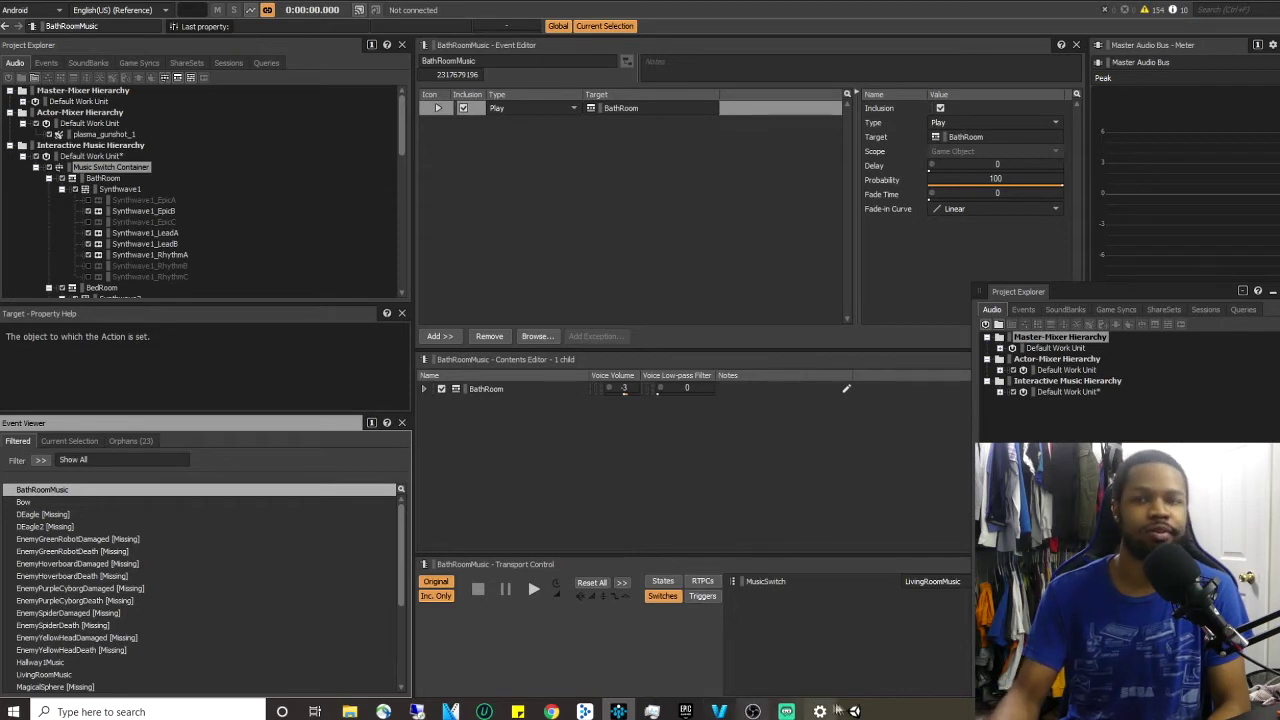
mouse_move(855, 711)
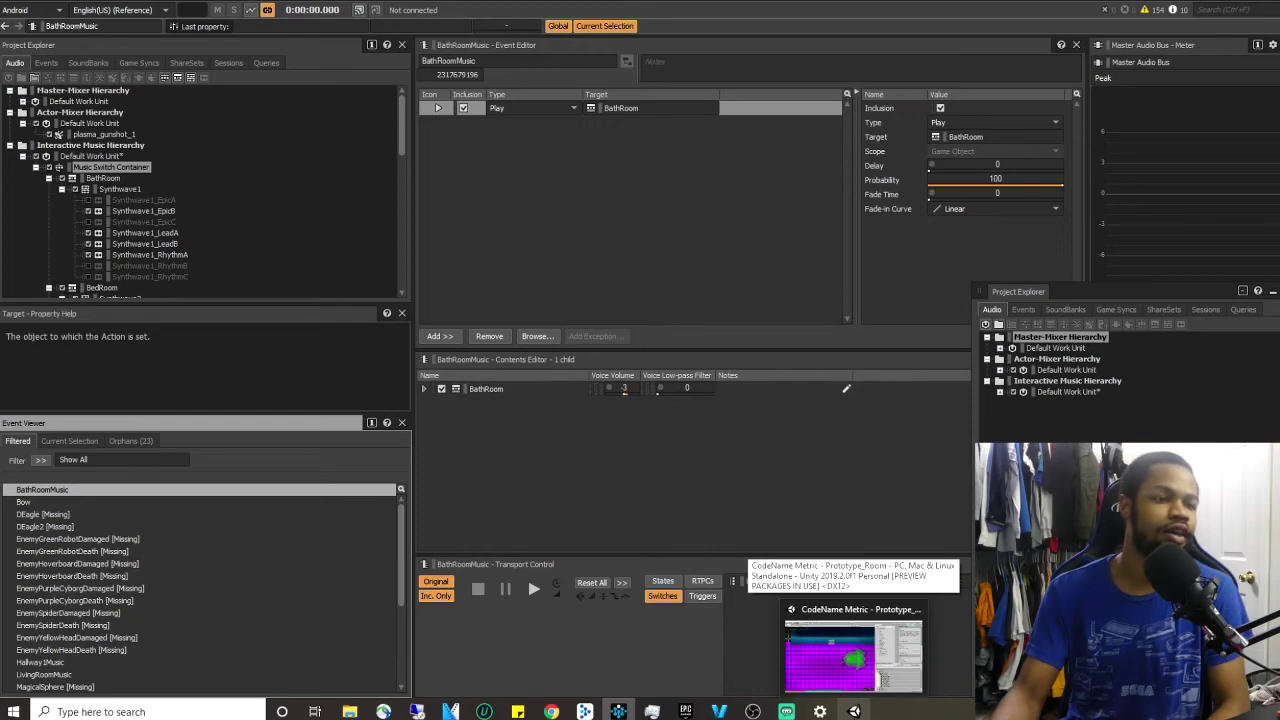
click(830, 655)
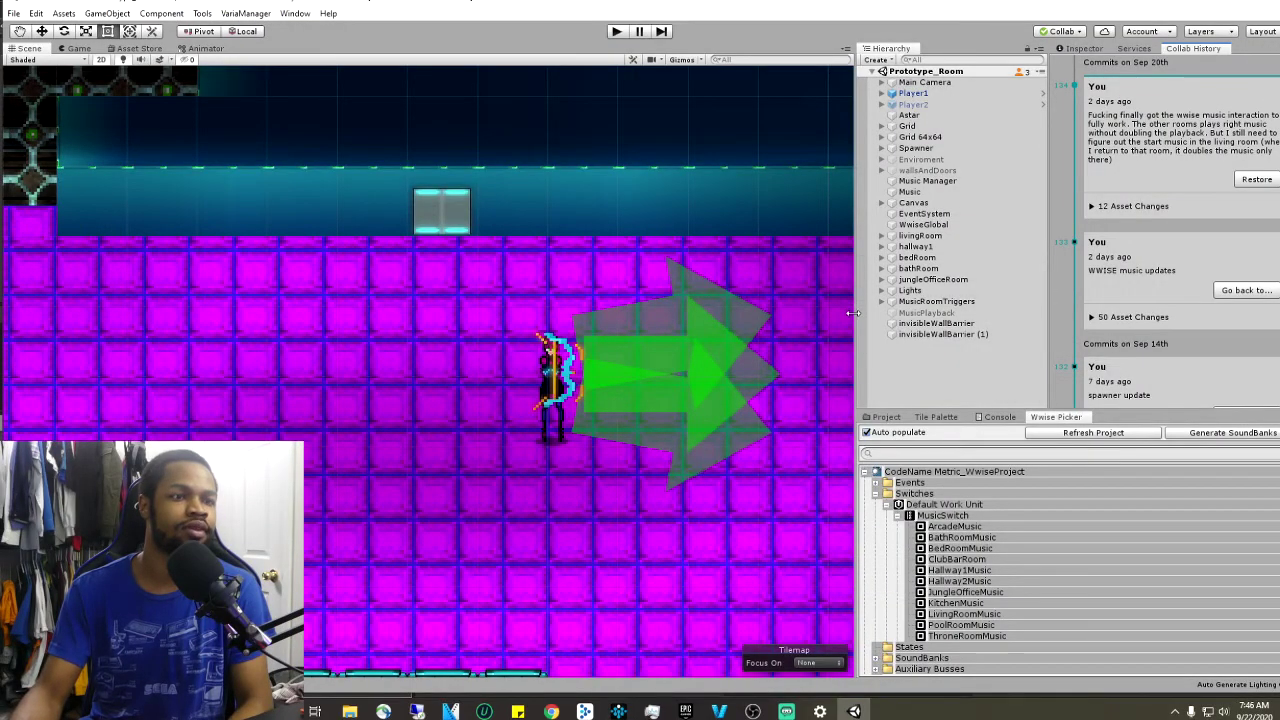
- Widen Unity's side panels and expand the Wwise Picker's SoundBanks and Events > Default Work Unit folders
drag(856, 315, 818, 316)
scroll(1172, 573, down, 1)
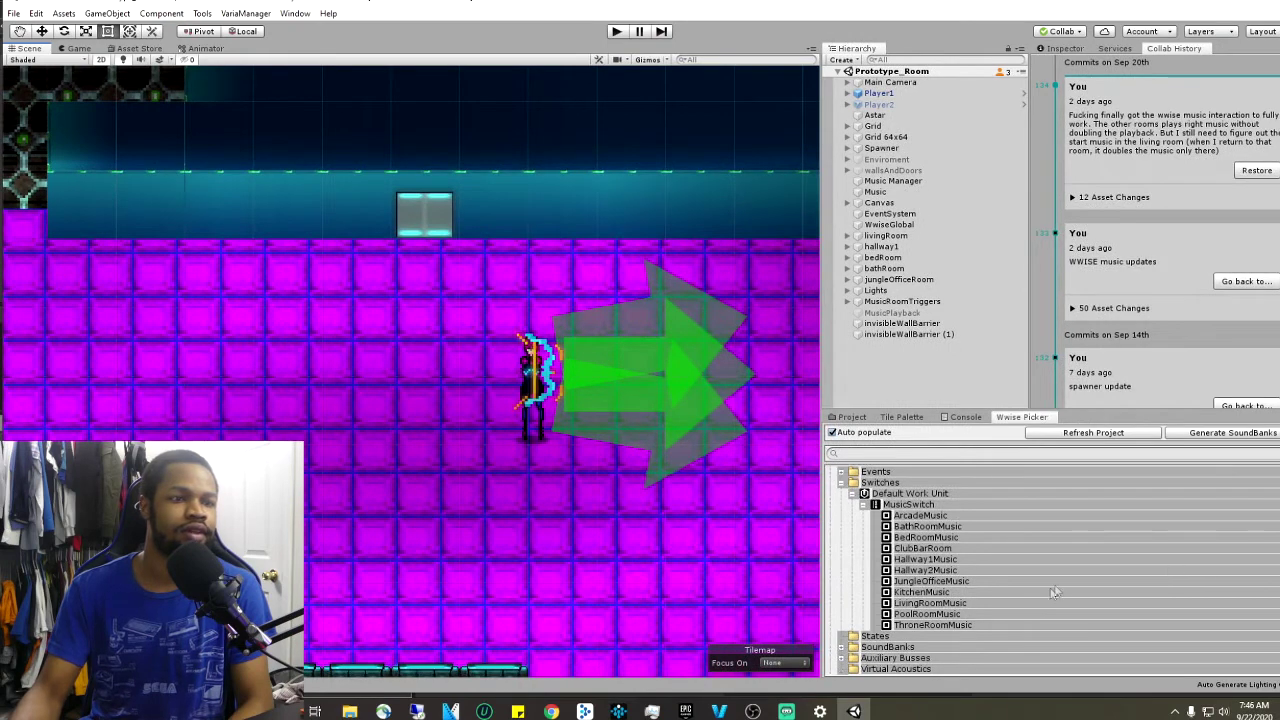
scroll(1050, 588, up, 1)
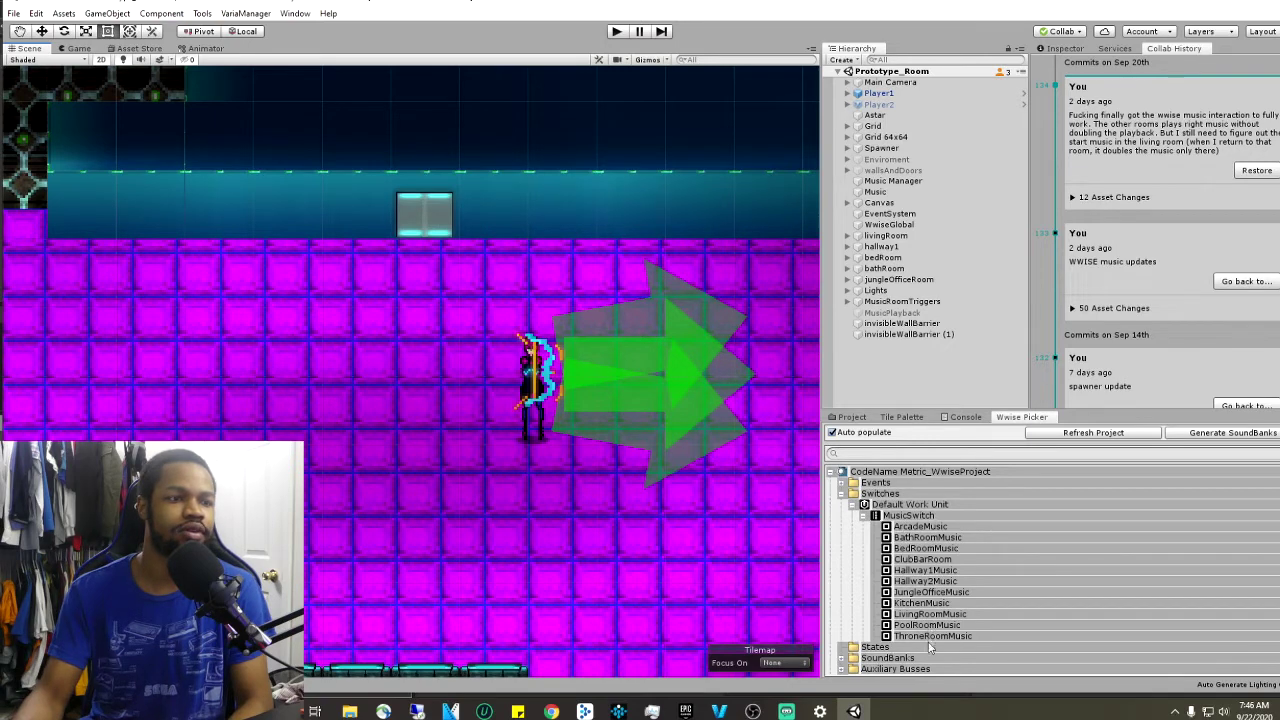
scroll(928, 560, down, 1)
click(842, 647)
scroll(850, 650, down, 1)
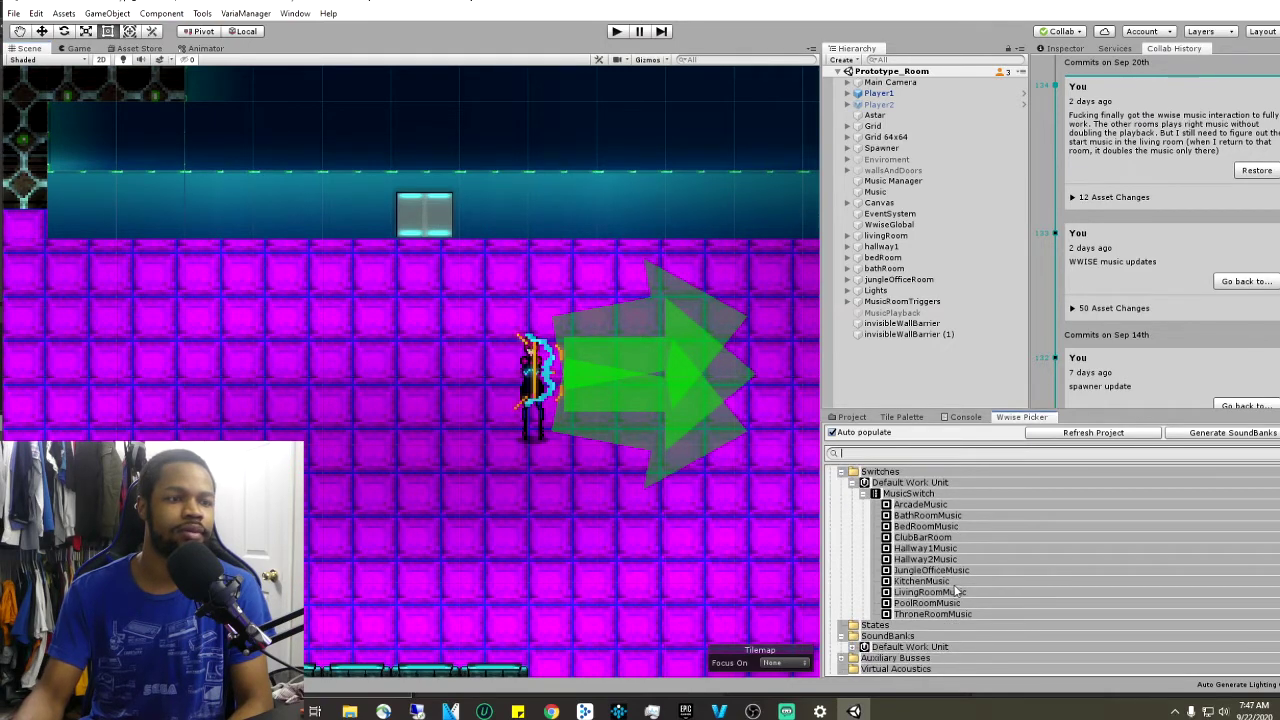
scroll(848, 480, up, 2)
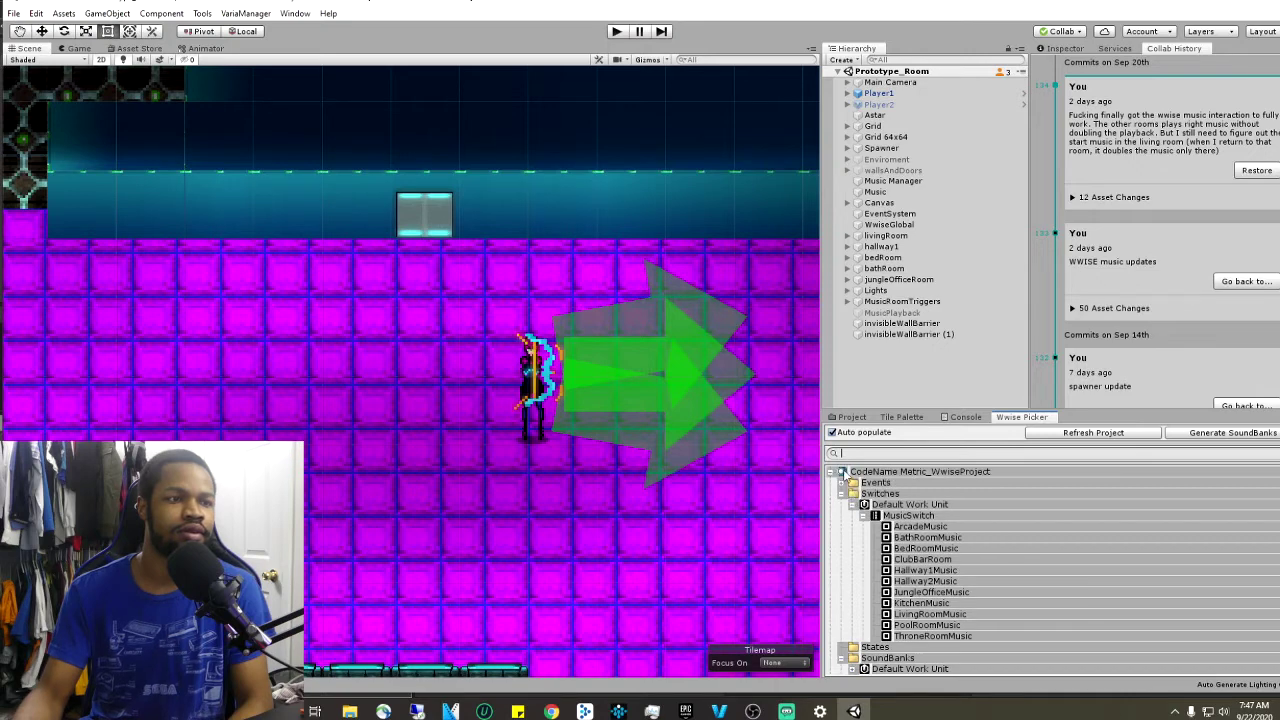
click(841, 482)
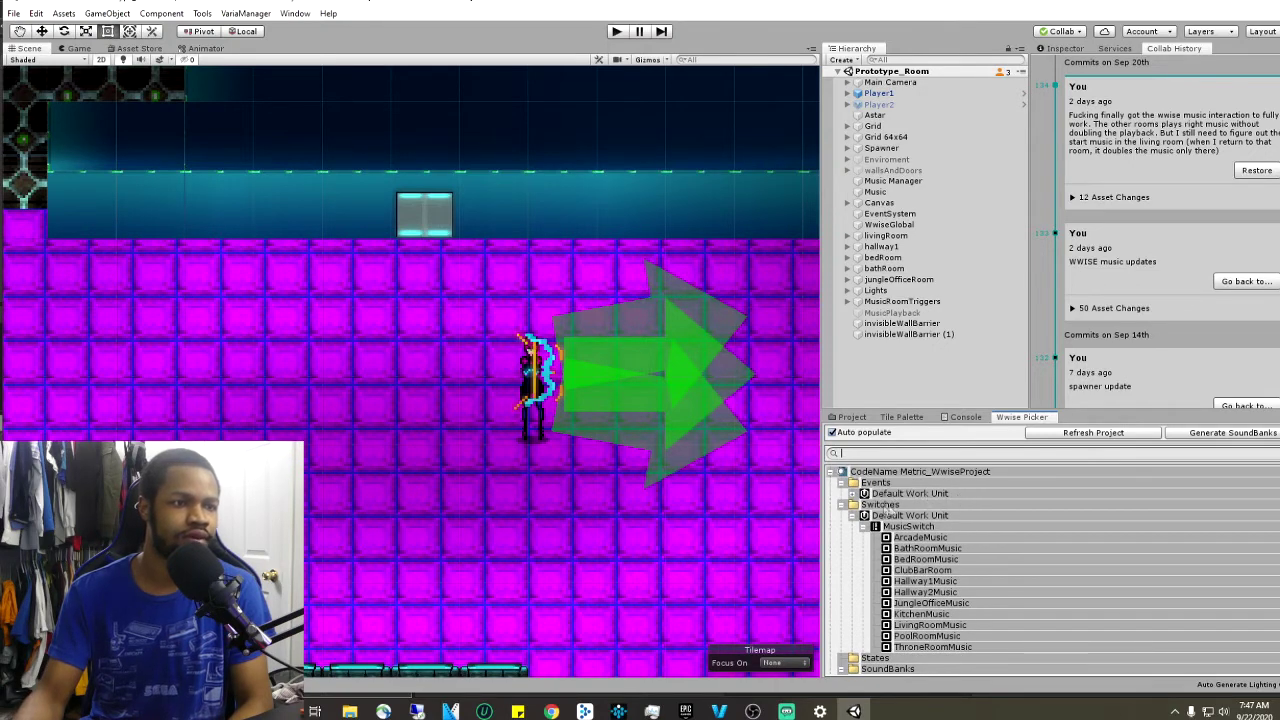
click(852, 494)
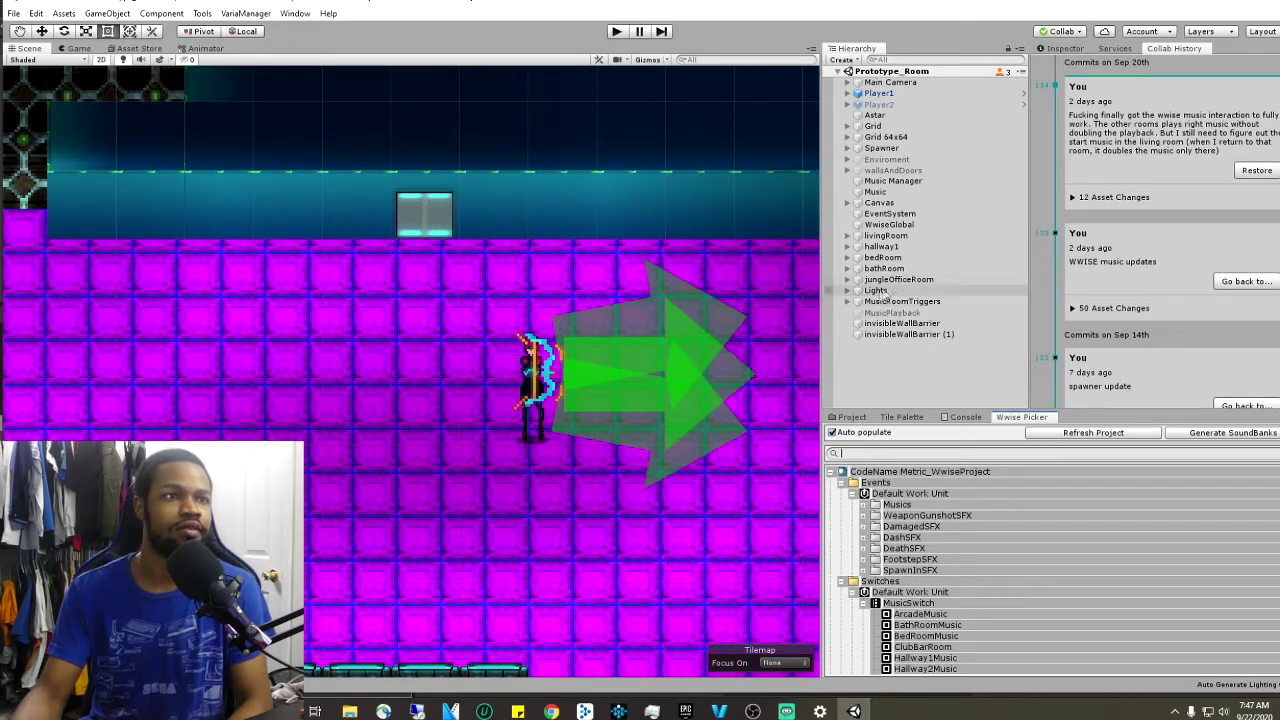
- Expand MusicRoomTriggers and review LivingRoomMusicTrigger's Ak Ambient settings in the Inspector
click(856, 305)
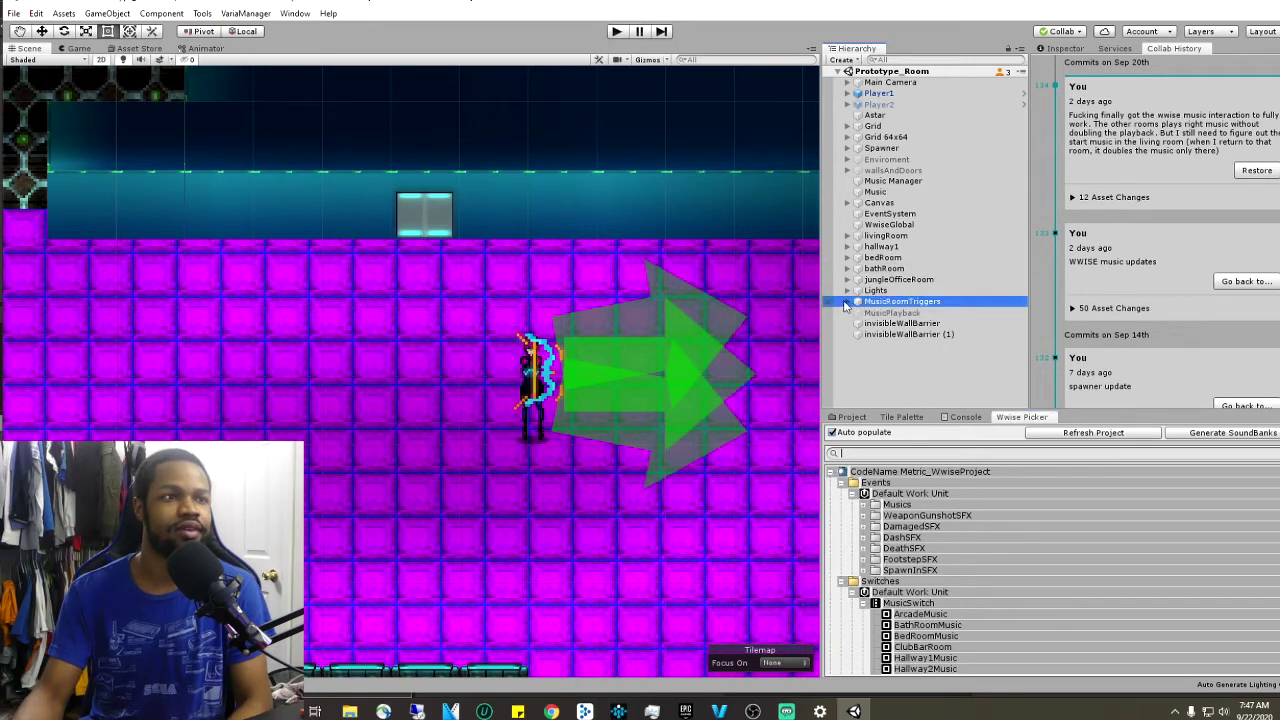
click(847, 302)
scroll(476, 351, down, 3)
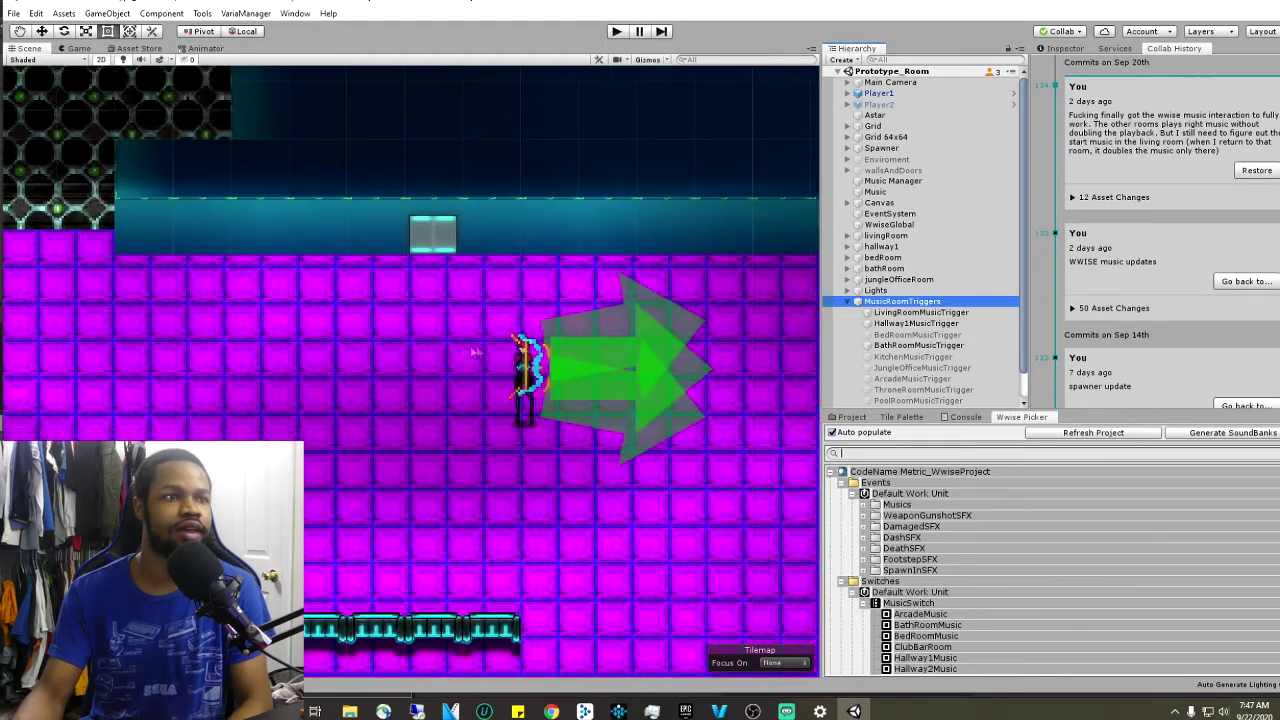
middle_drag(476, 351, 547, 371)
click(920, 312)
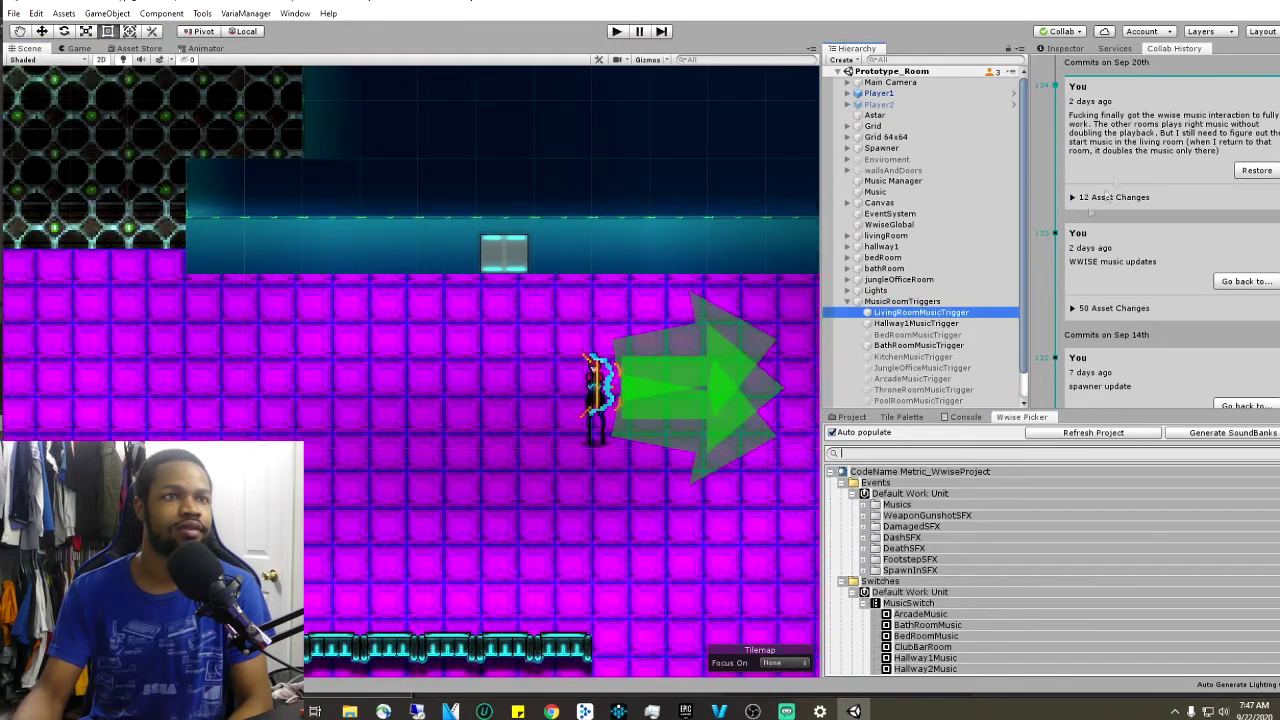
click(1062, 48)
scroll(435, 408, down, 3)
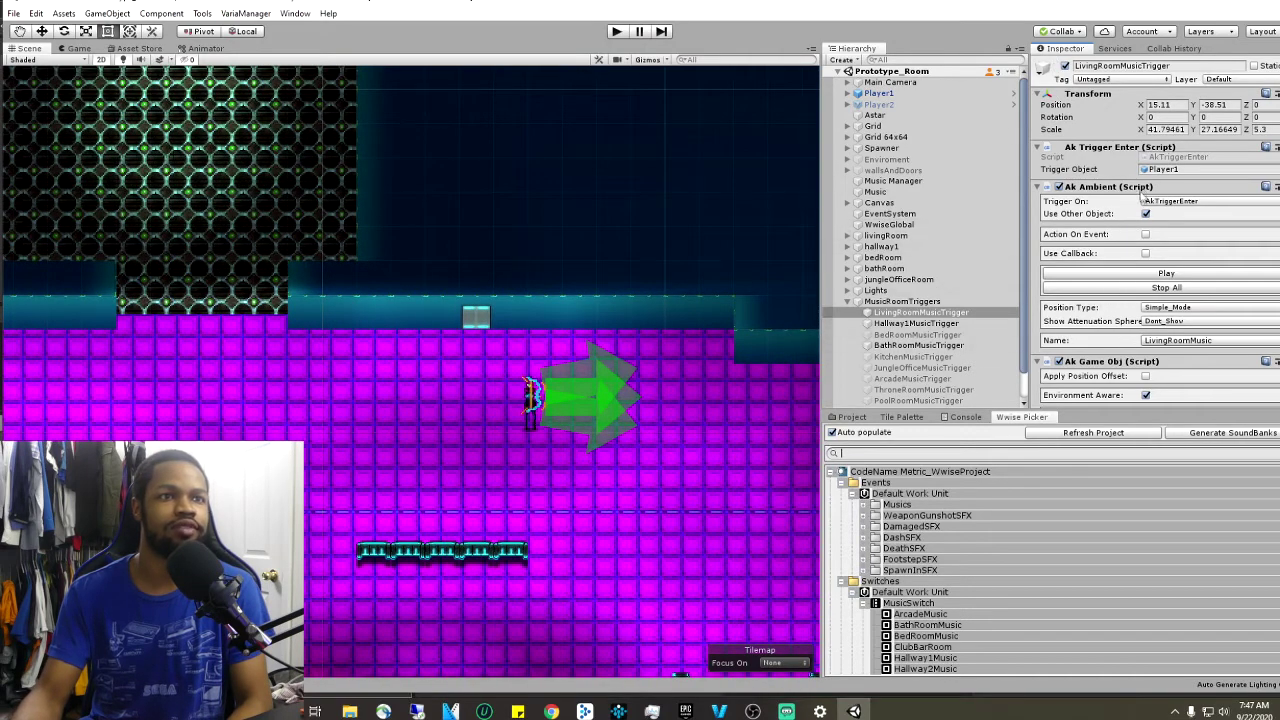
scroll(1166, 333, down, 5)
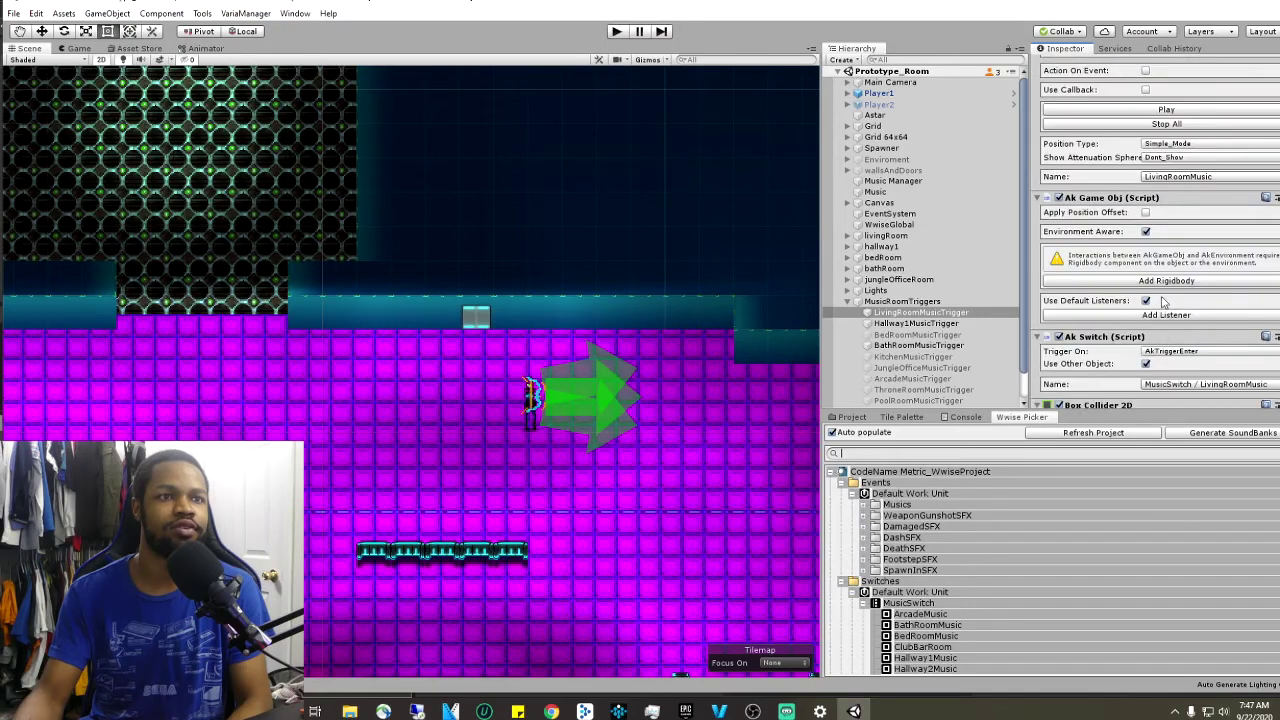
scroll(534, 394, down, 5)
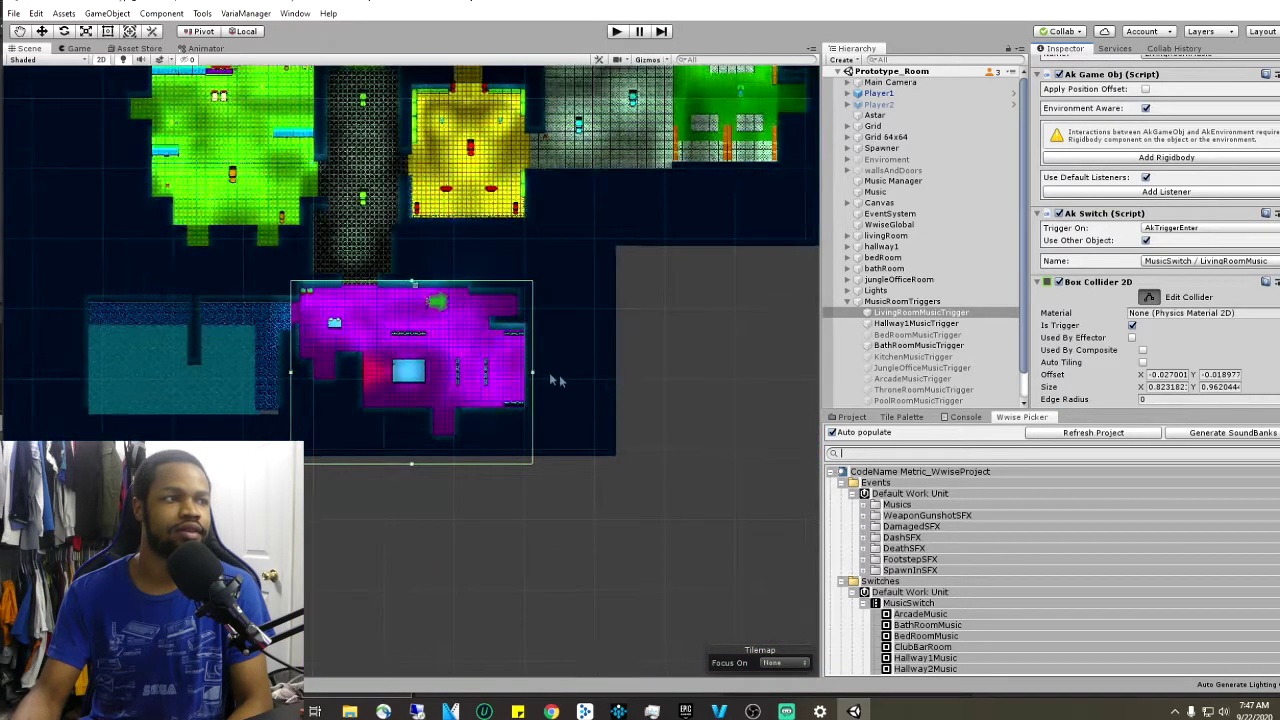
scroll(540, 400, up, 4)
scroll(500, 300, up, 2)
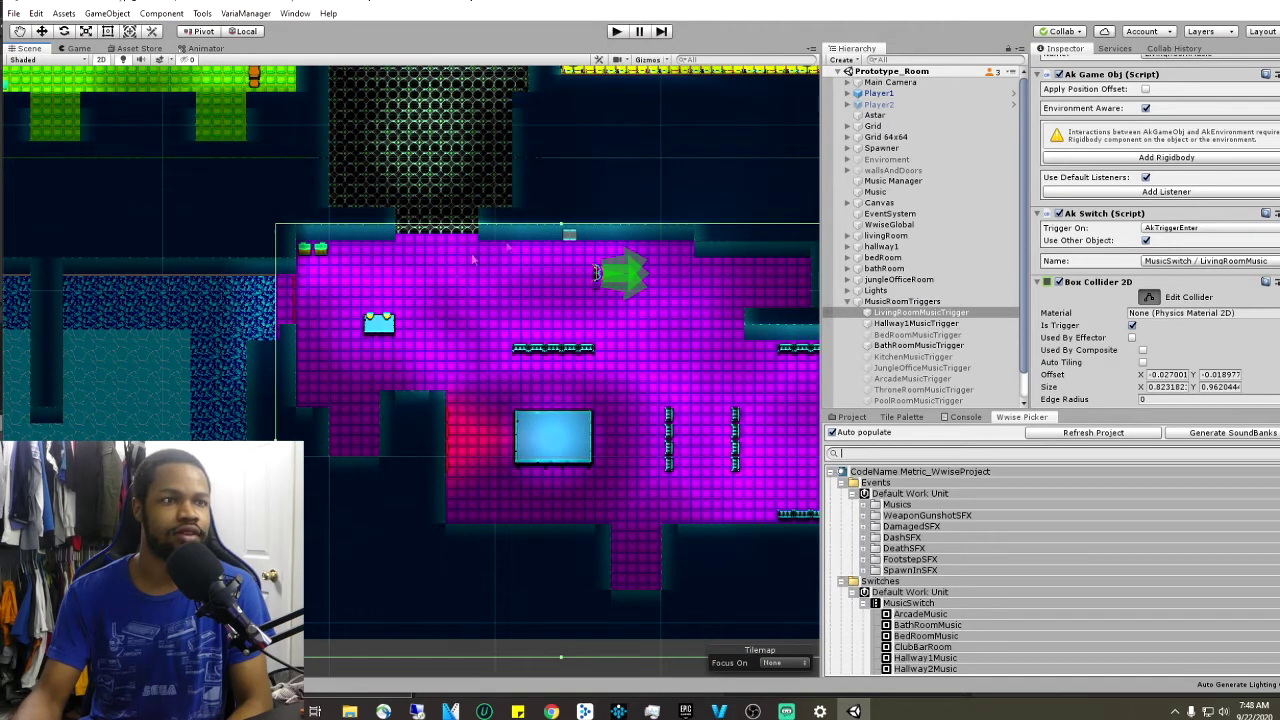
- Inspect Hallway1MusicTrigger's collider bounds in the Scene view, then reselect LivingRoomMusicTrigger
click(916, 323)
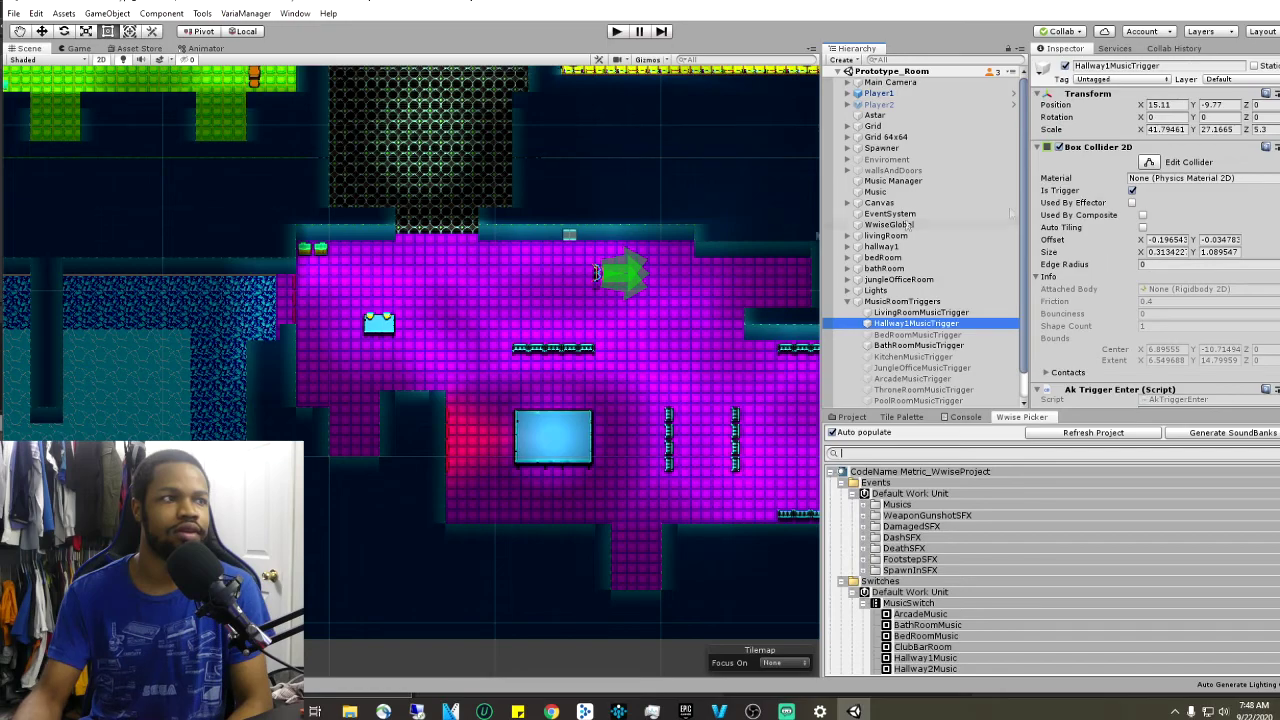
click(1149, 162)
middle_drag(462, 230, 538, 518)
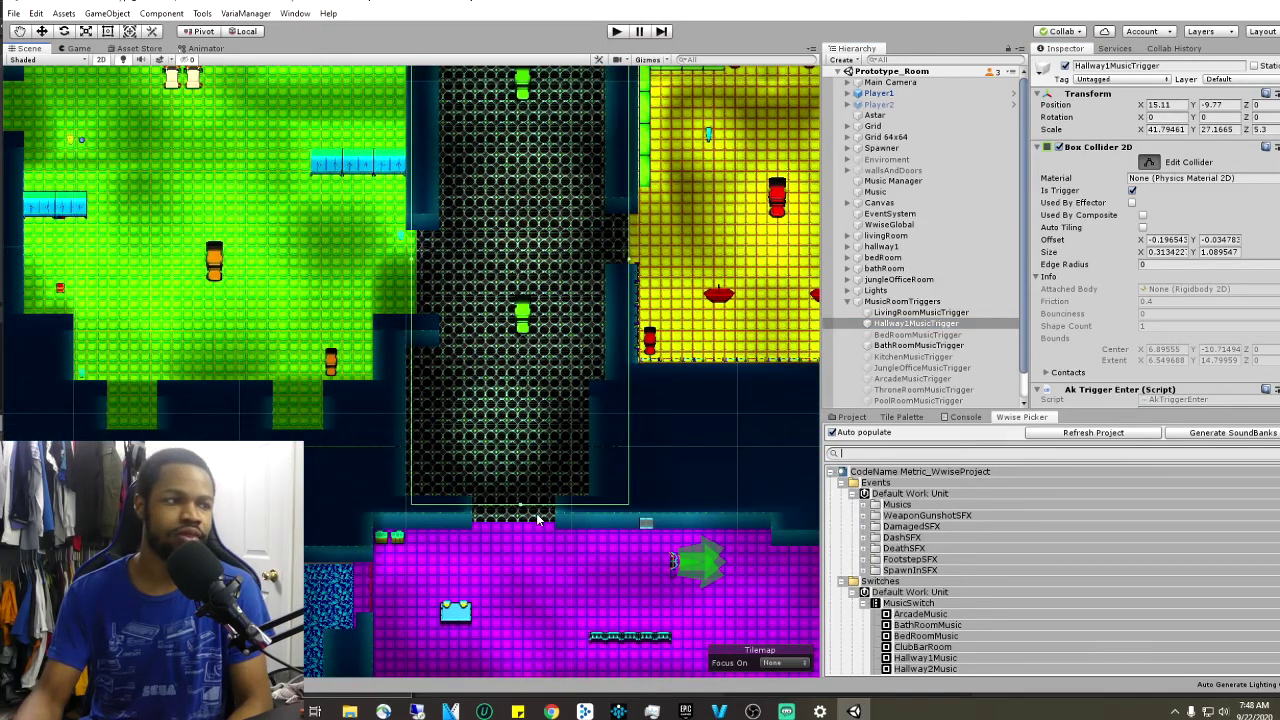
scroll(538, 518, up, 5)
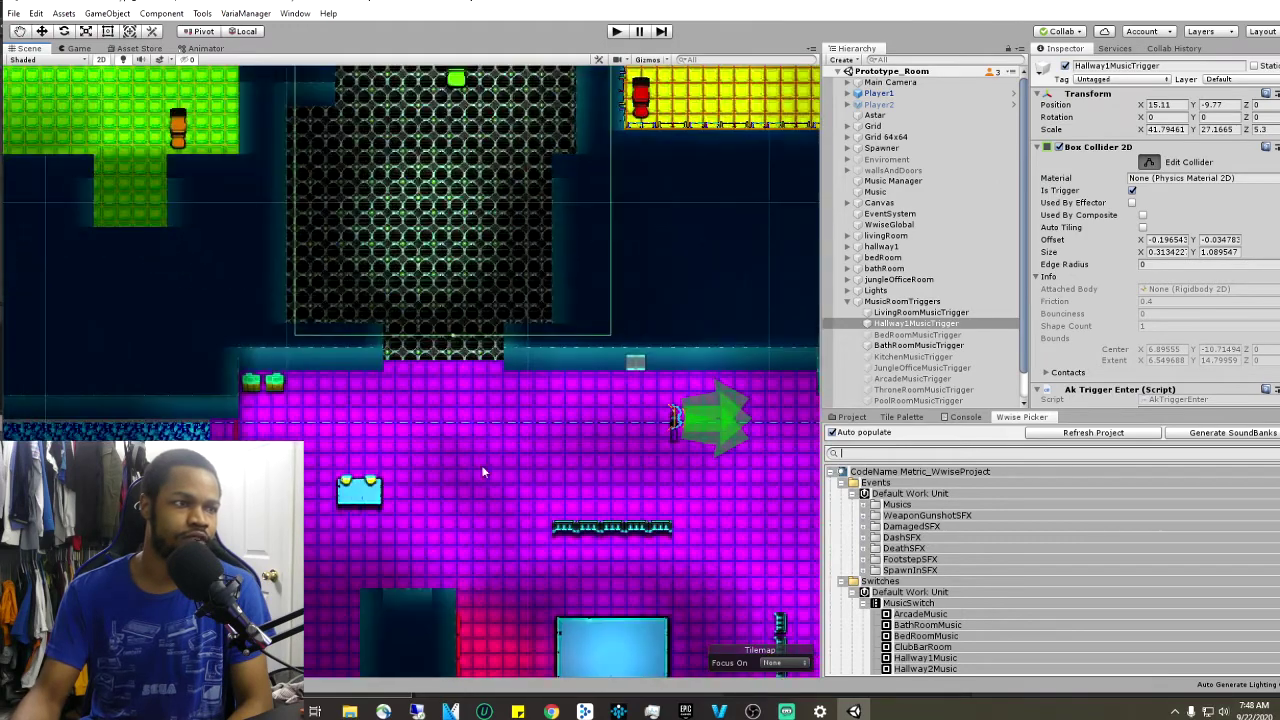
scroll(481, 470, down, 2)
middle_drag(612, 480, 547, 372)
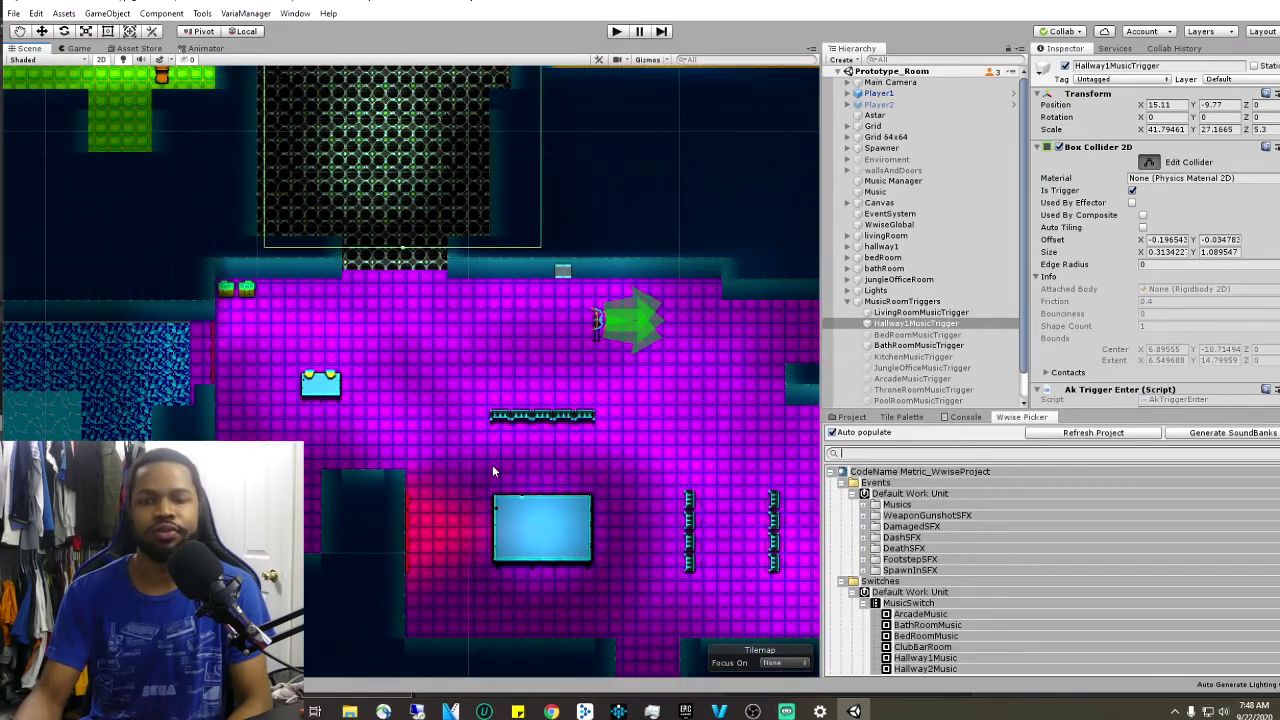
middle_drag(503, 424, 566, 582)
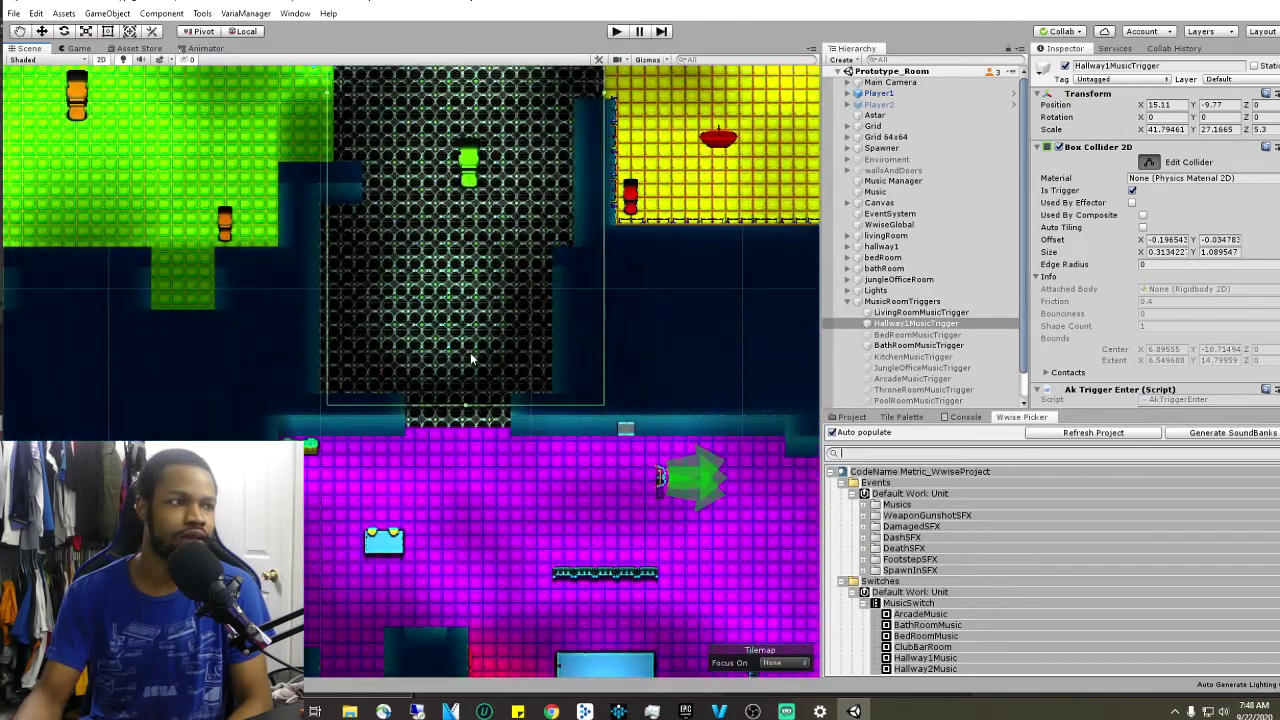
scroll(470, 352, up, 4)
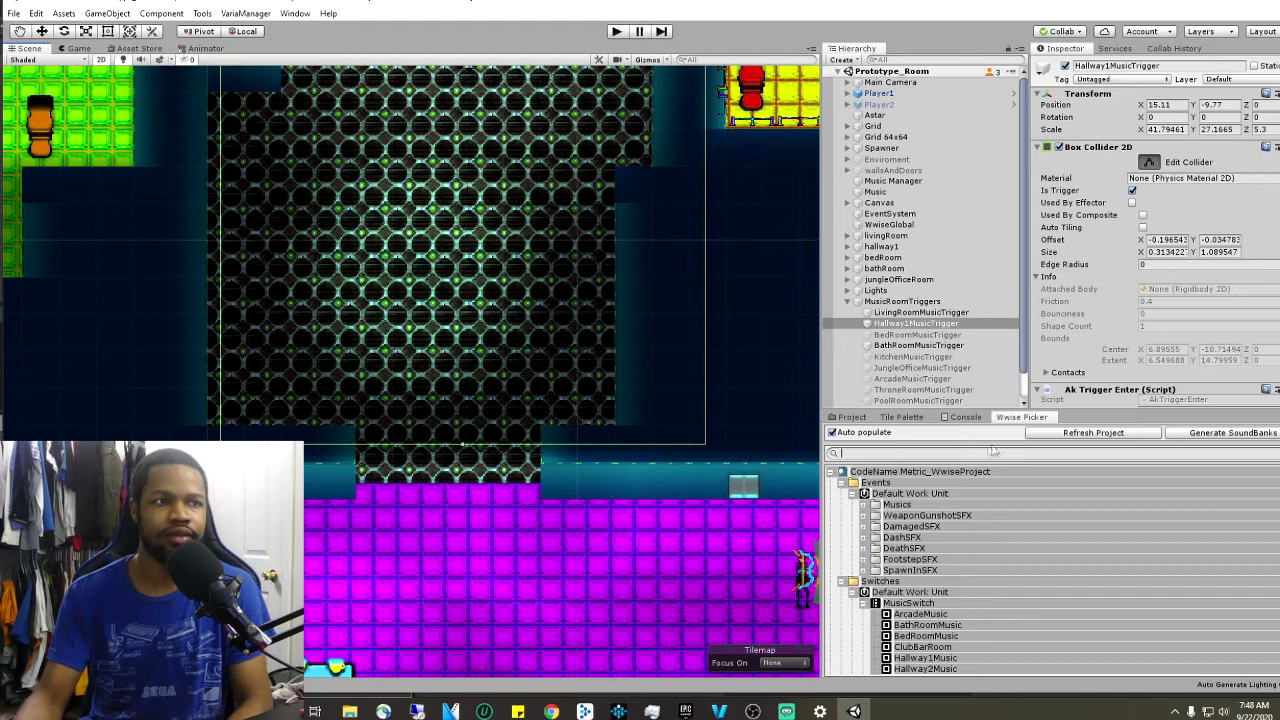
click(918, 313)
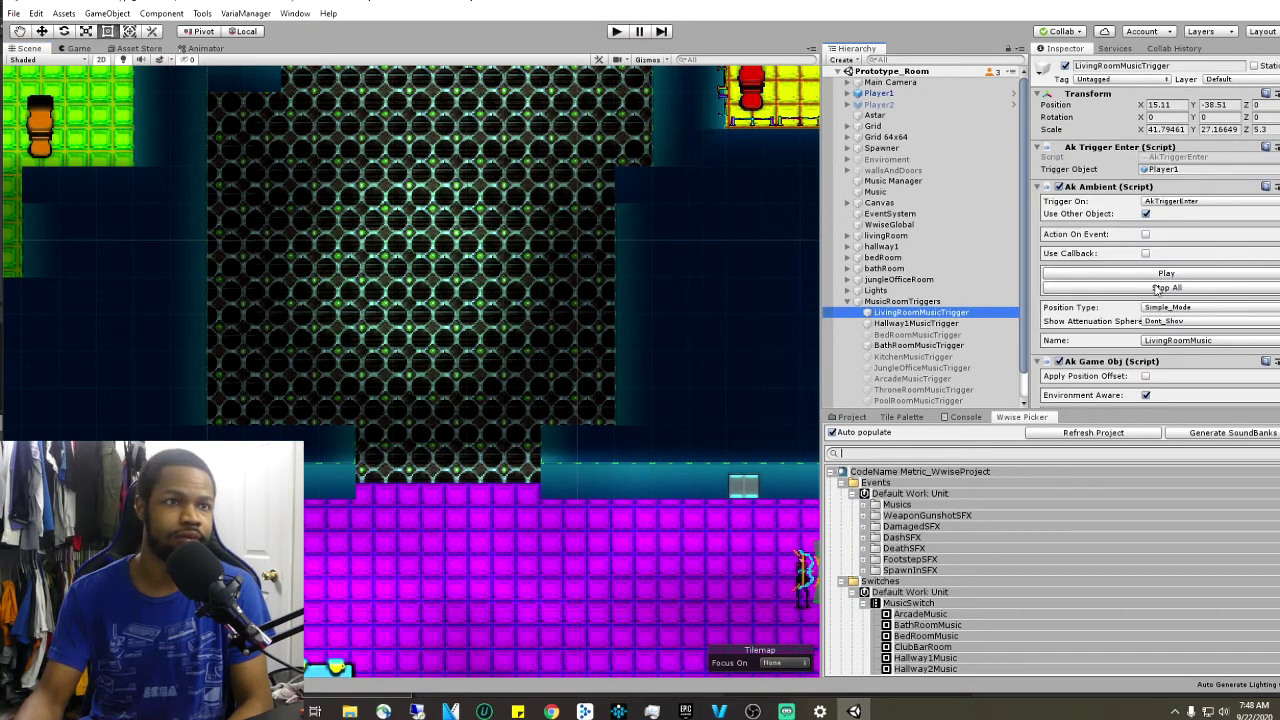
scroll(1157, 289, down, 3)
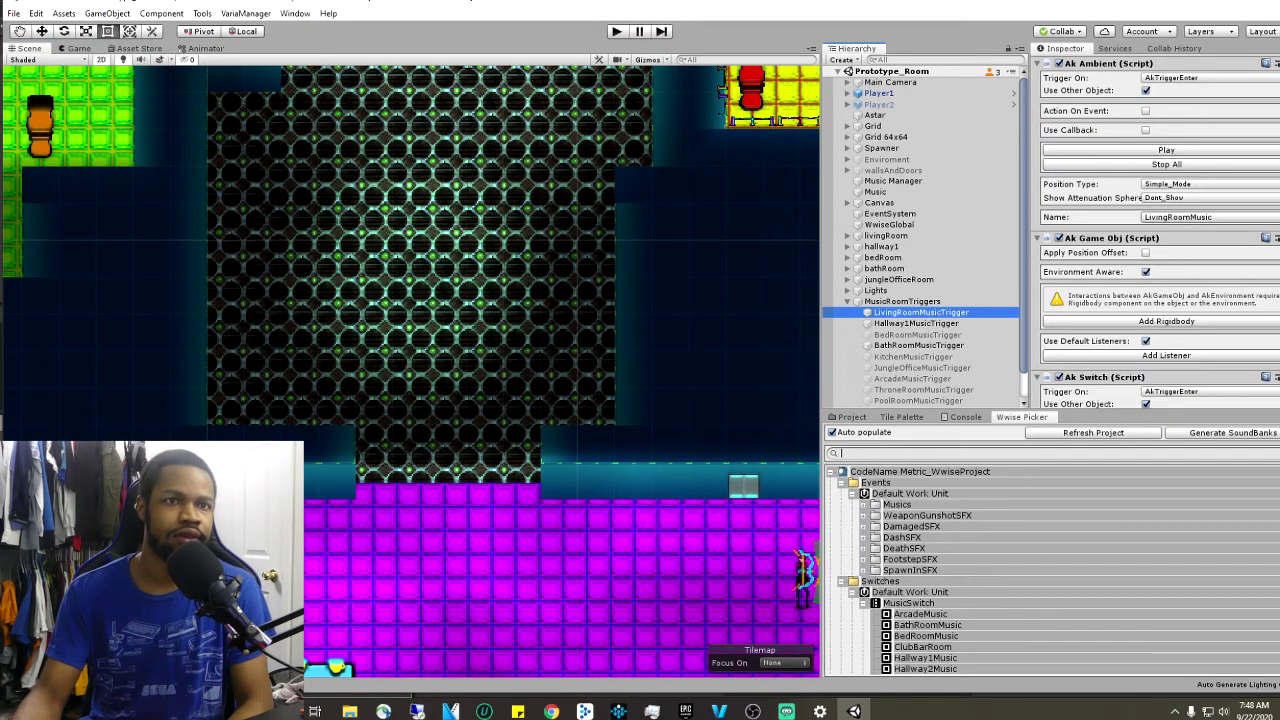
scroll(1157, 232, up, 3)
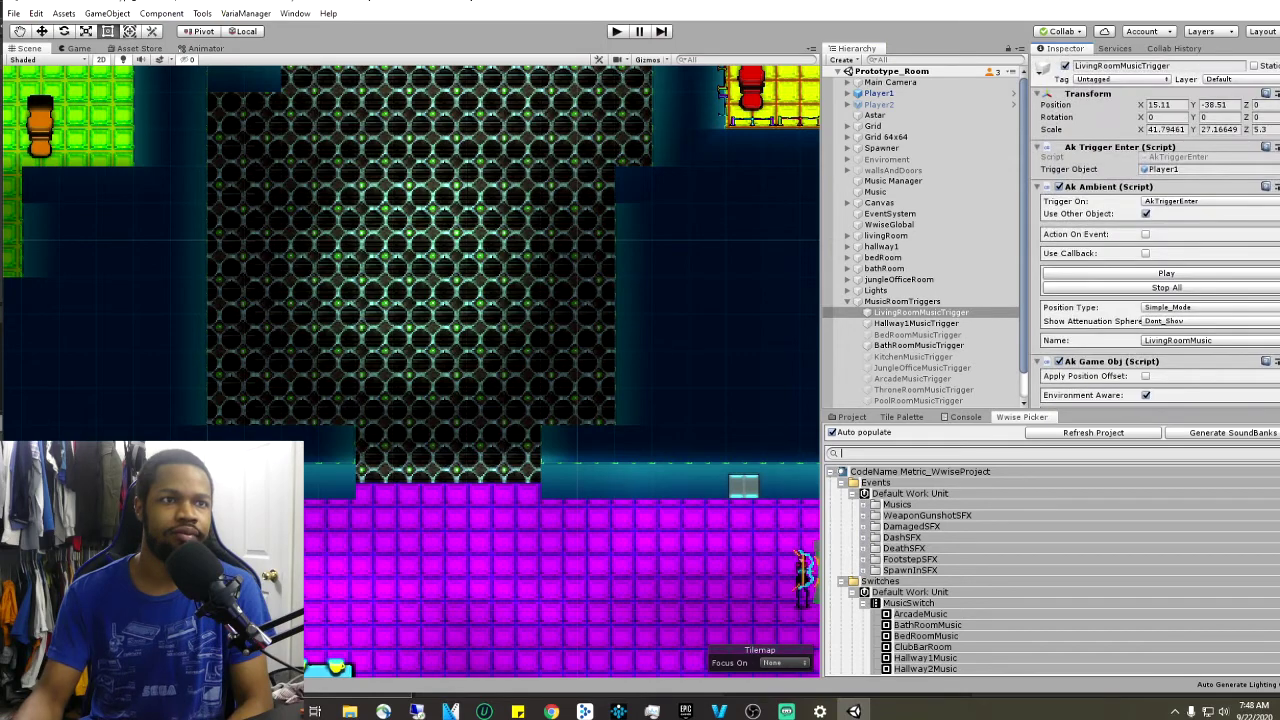
scroll(1157, 232, down, 2)
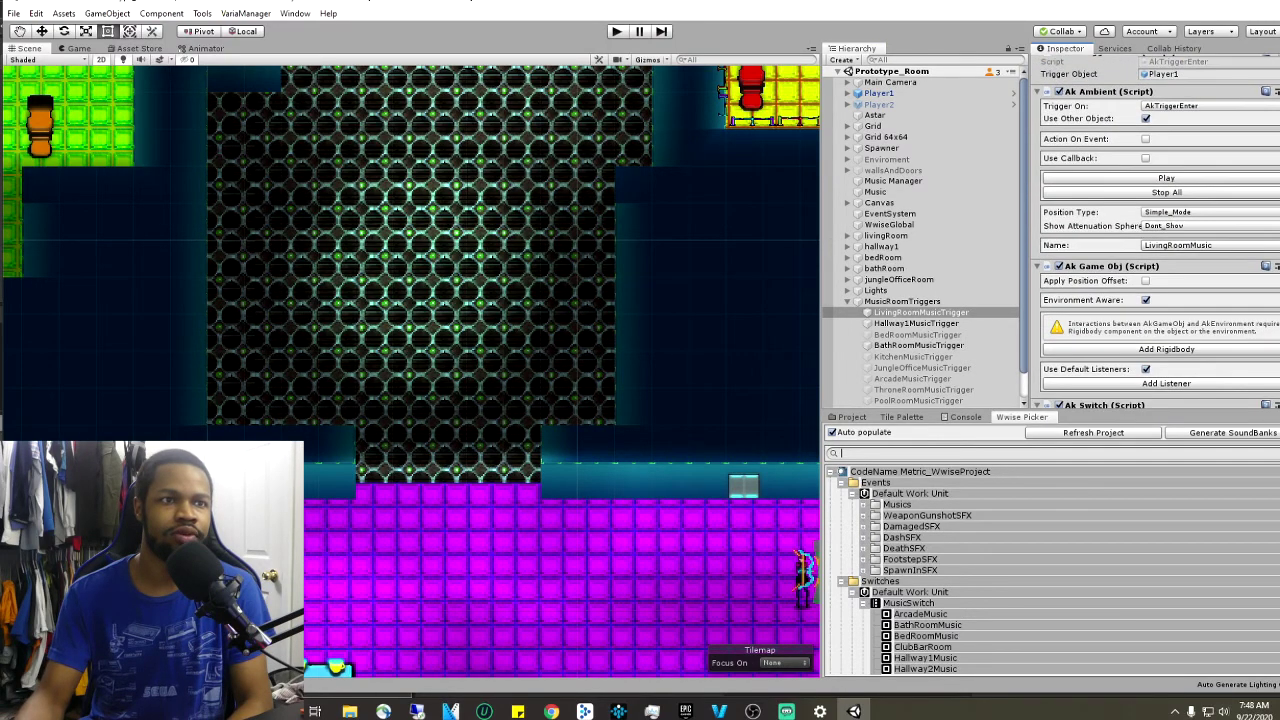
scroll(1157, 232, down, 3)
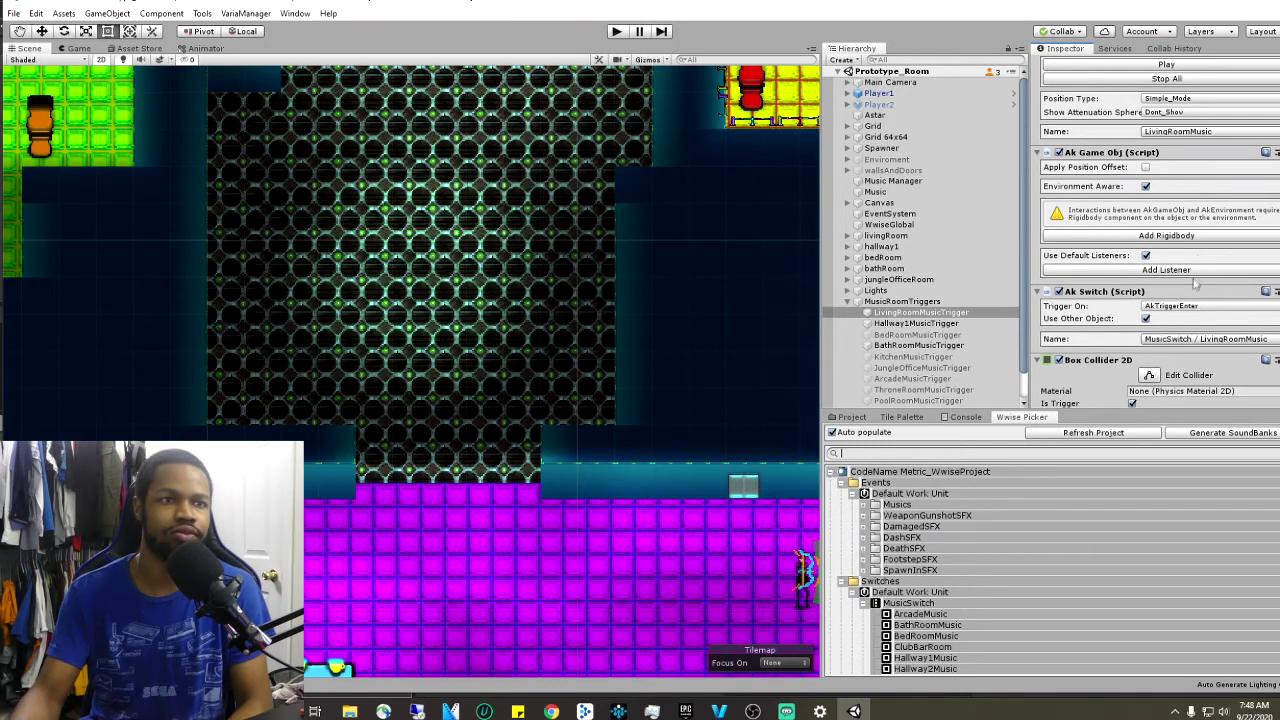
scroll(1205, 240, down, 5)
scroll(1190, 291, up, 3)
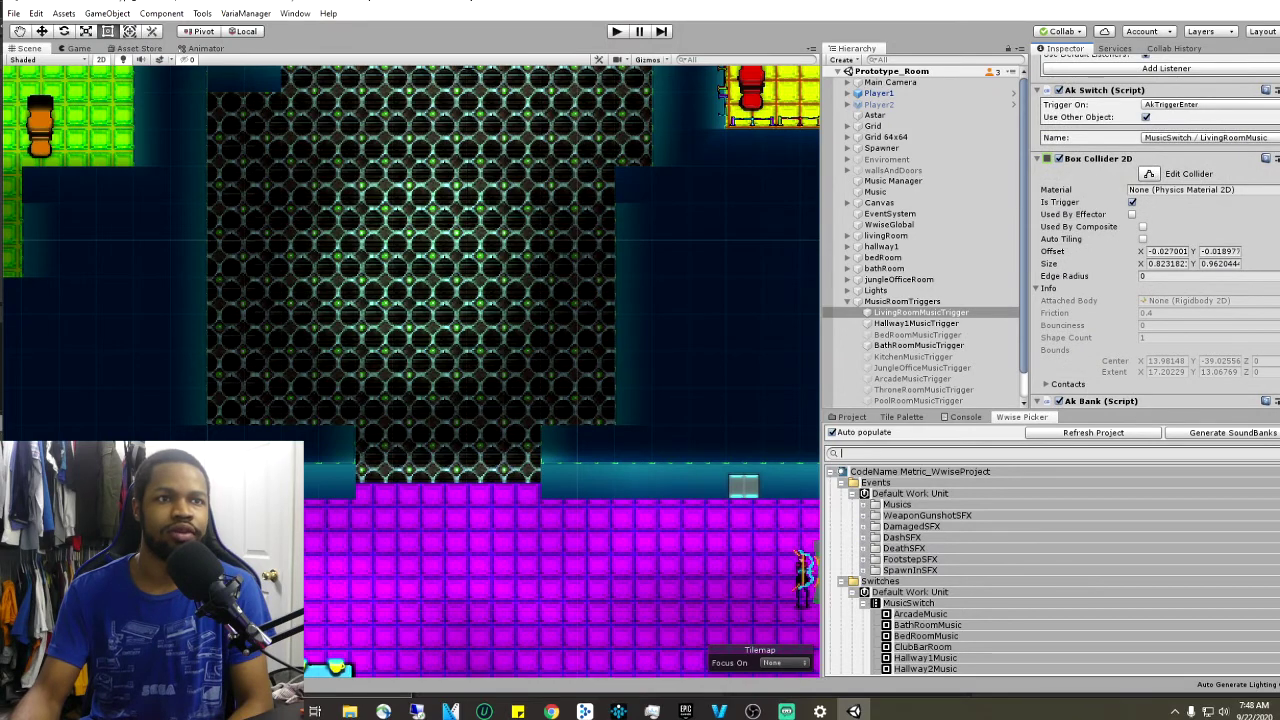
scroll(1160, 240, up, 10)
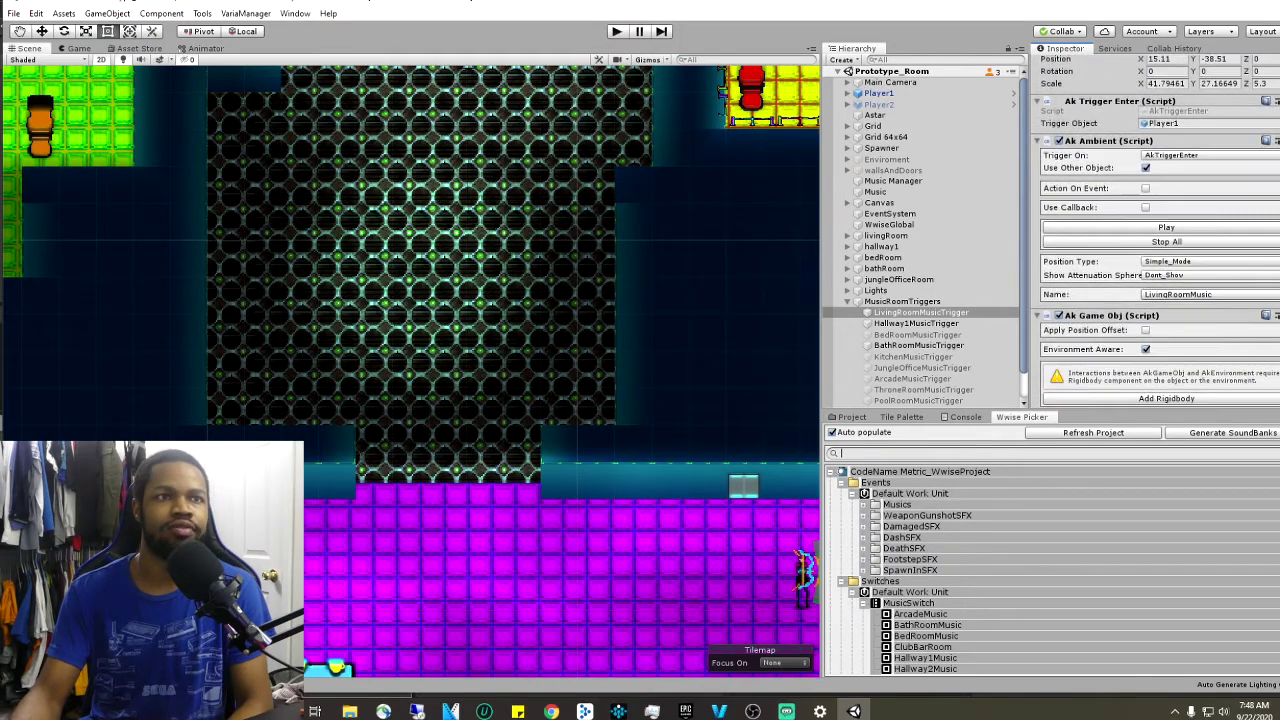
scroll(1155, 230, down, 2)
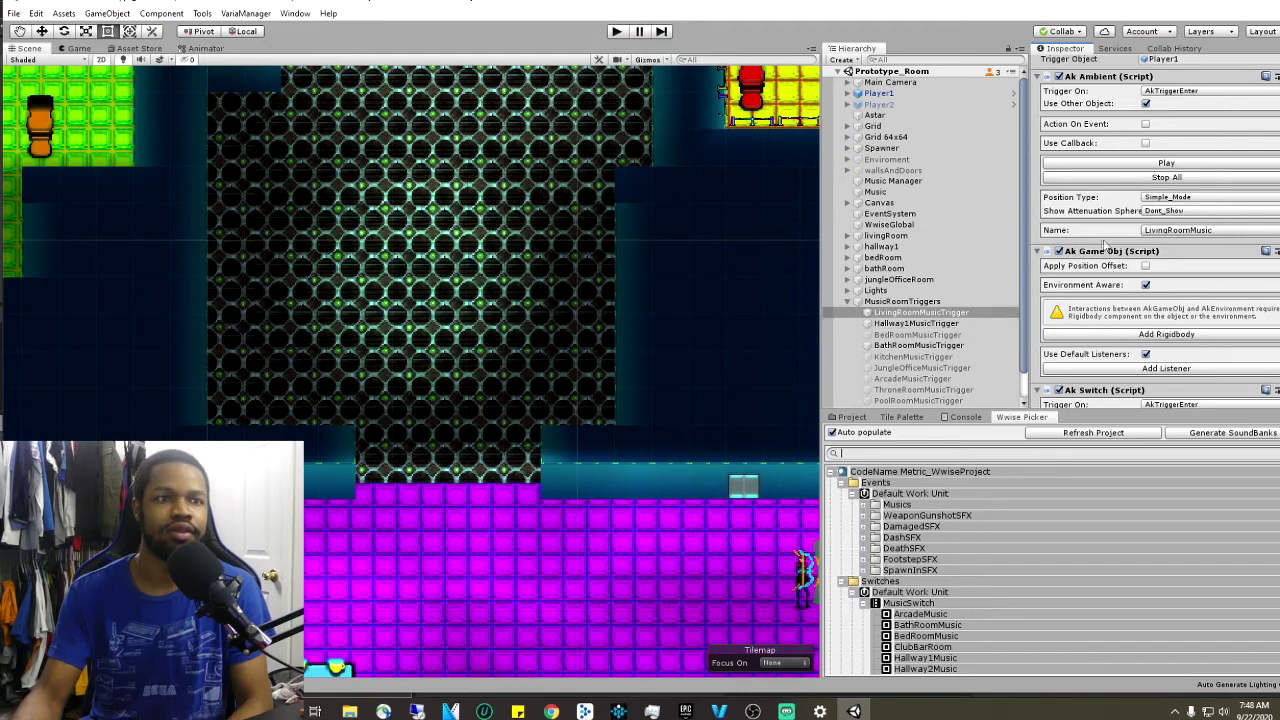
scroll(1122, 380, down, 10)
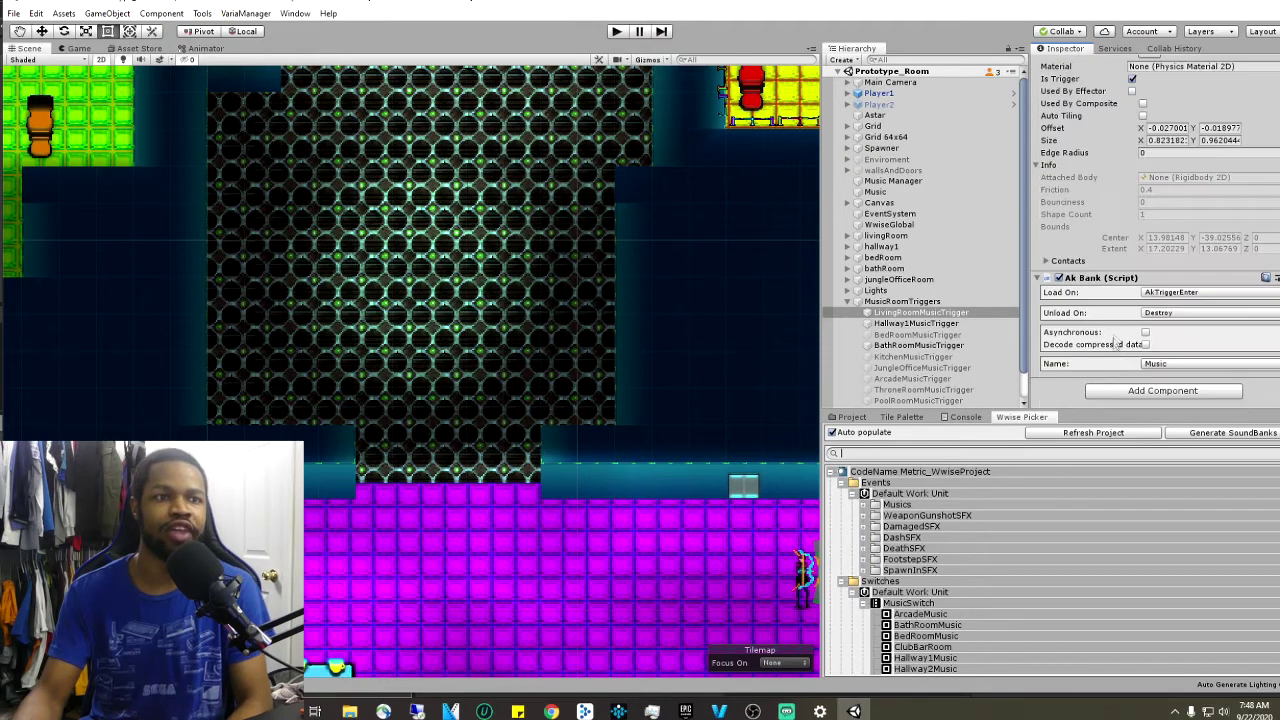
click(1122, 391)
text(ak)
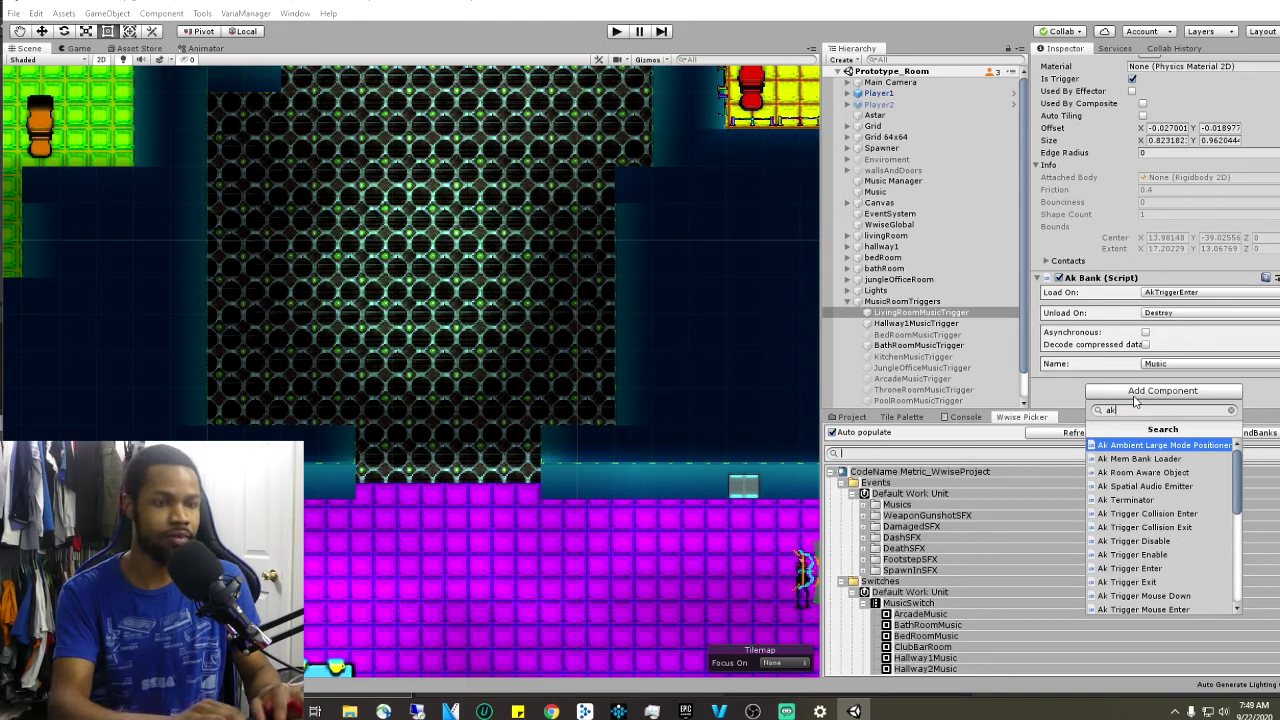
text( ambie)
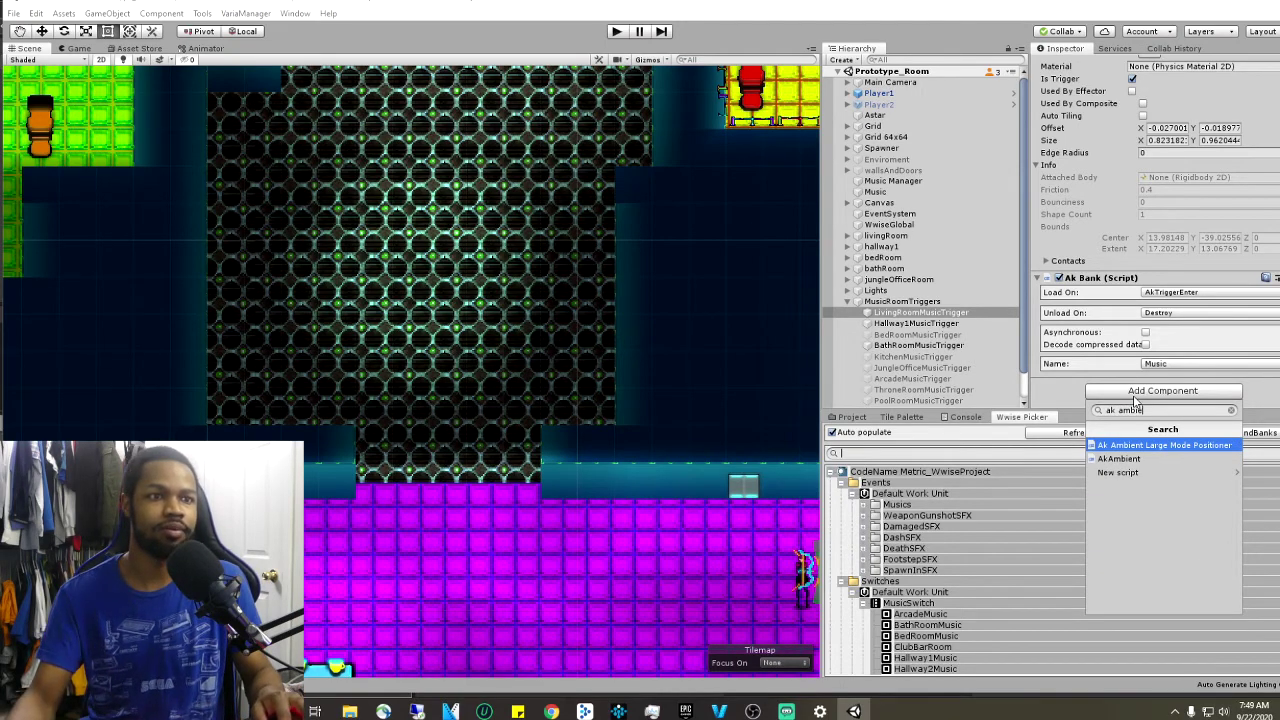
click(1272, 390)
scroll(1155, 230, up, 10)
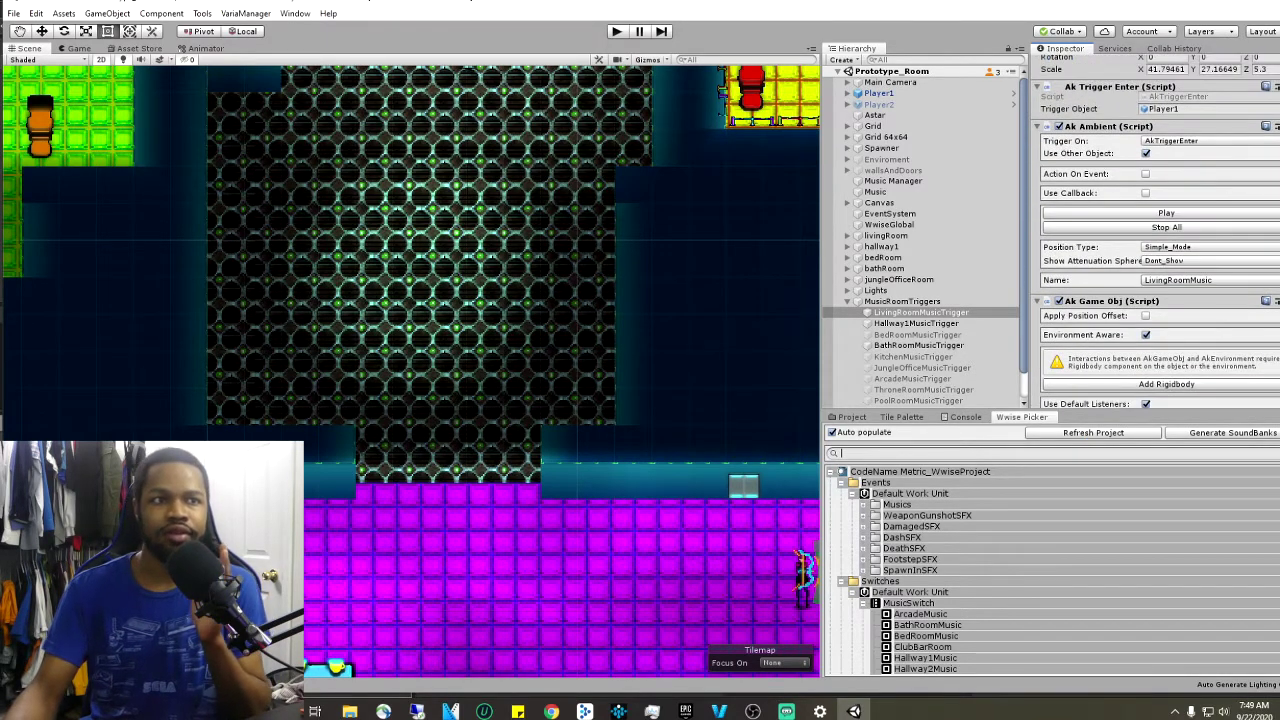
scroll(1155, 230, down, 4)
scroll(1155, 230, down, 4)
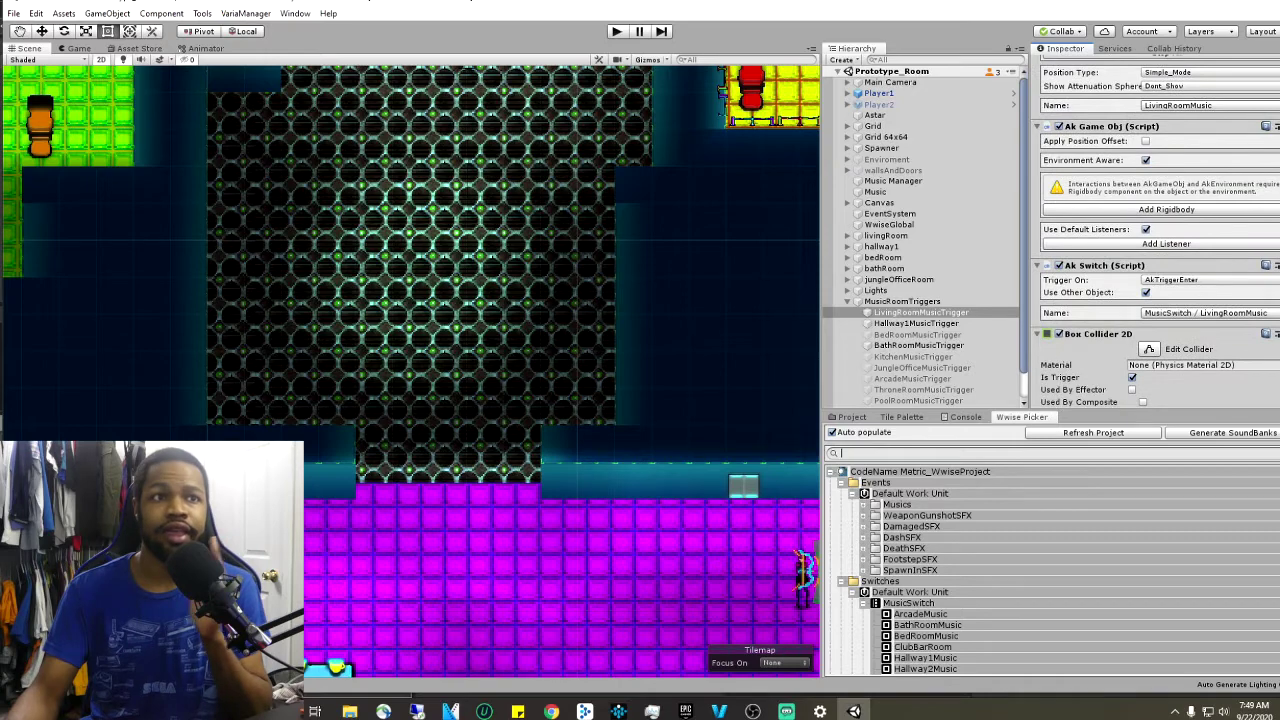
scroll(1275, 345, down, 4)
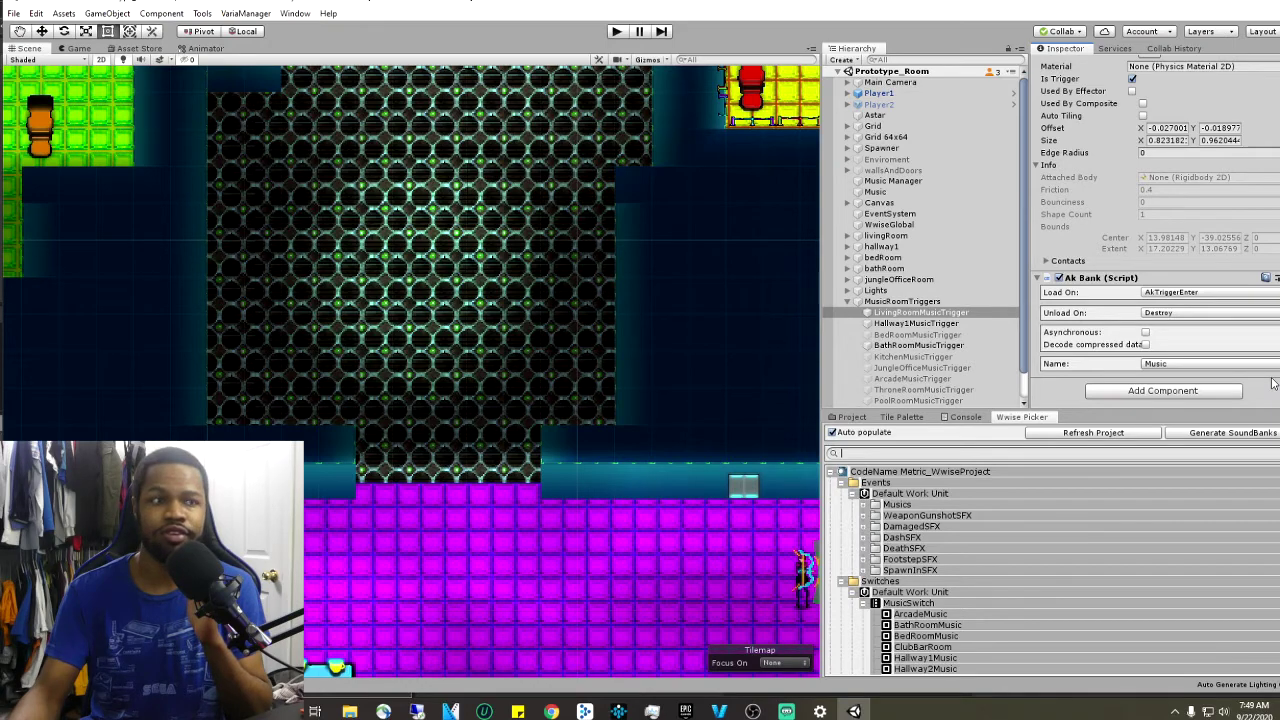
click(915, 323)
- Compare LivingRoomMusicTrigger with Hallway1MusicTrigger, ending on Hallway1MusicTrigger's MusicSwitch / Hallway1Music settings
click(920, 312)
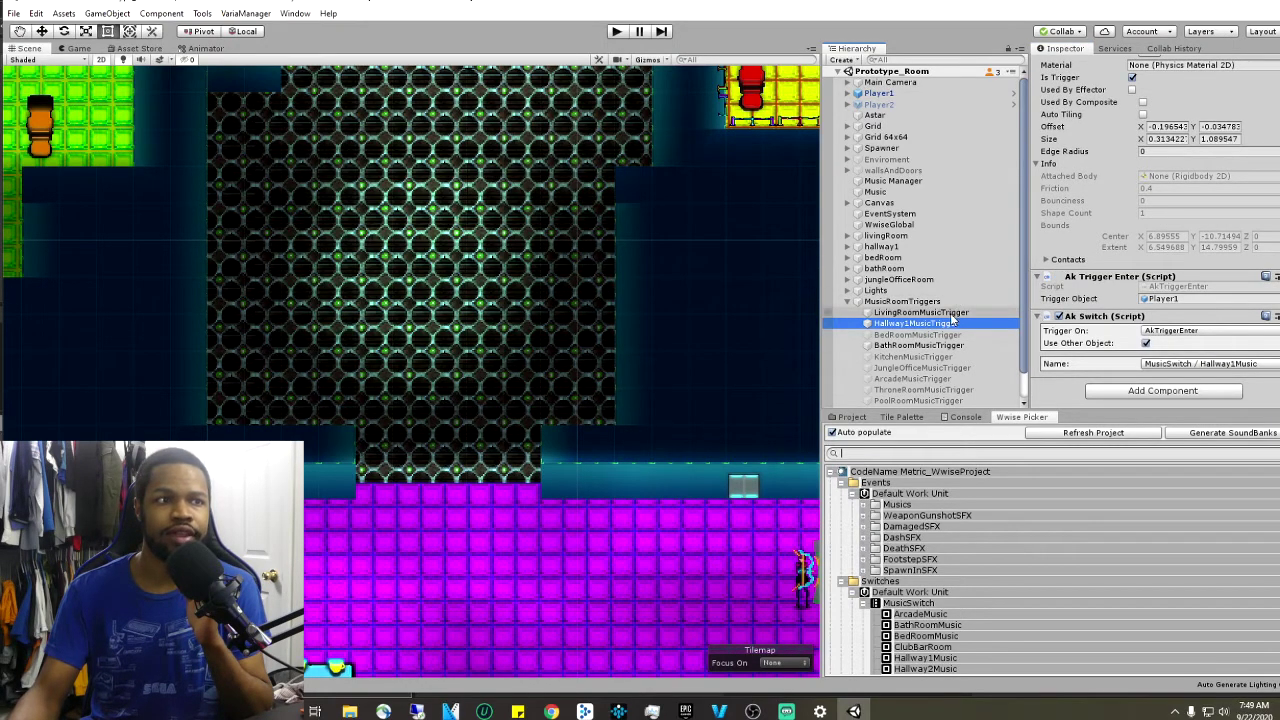
click(915, 323)
scroll(1199, 247, up, 2)
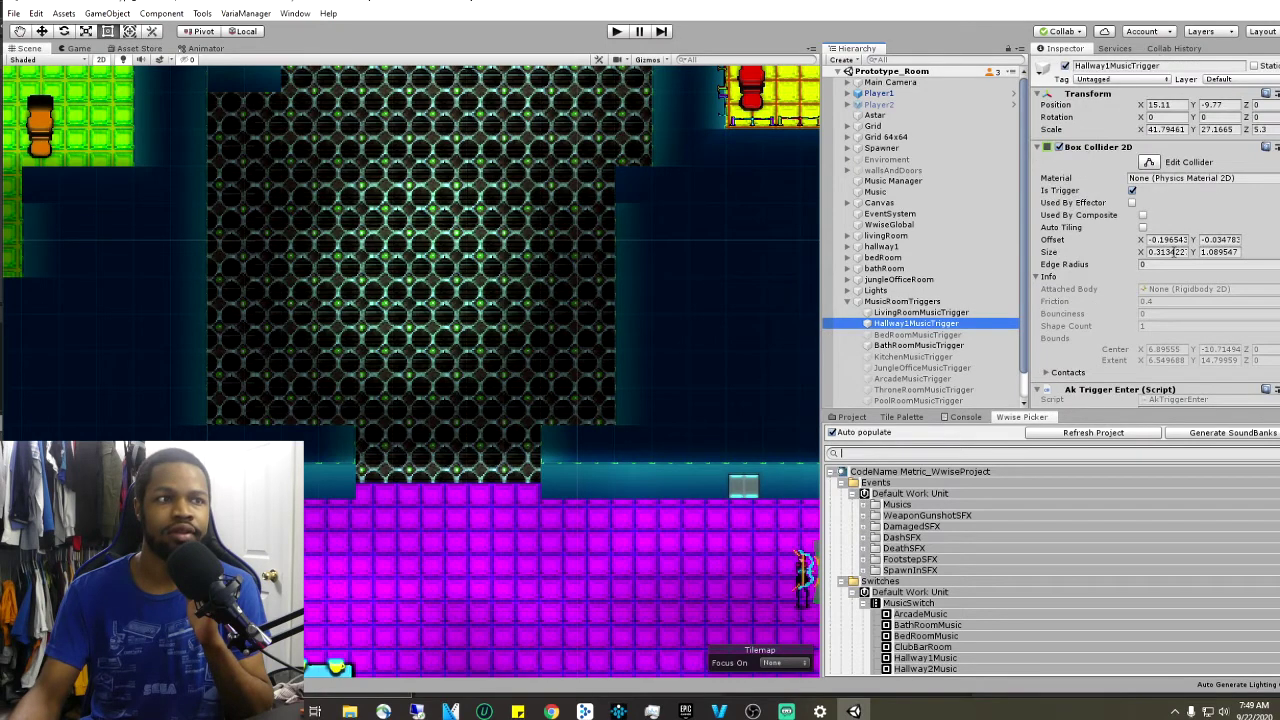
scroll(1199, 247, down, 3)
click(926, 312)
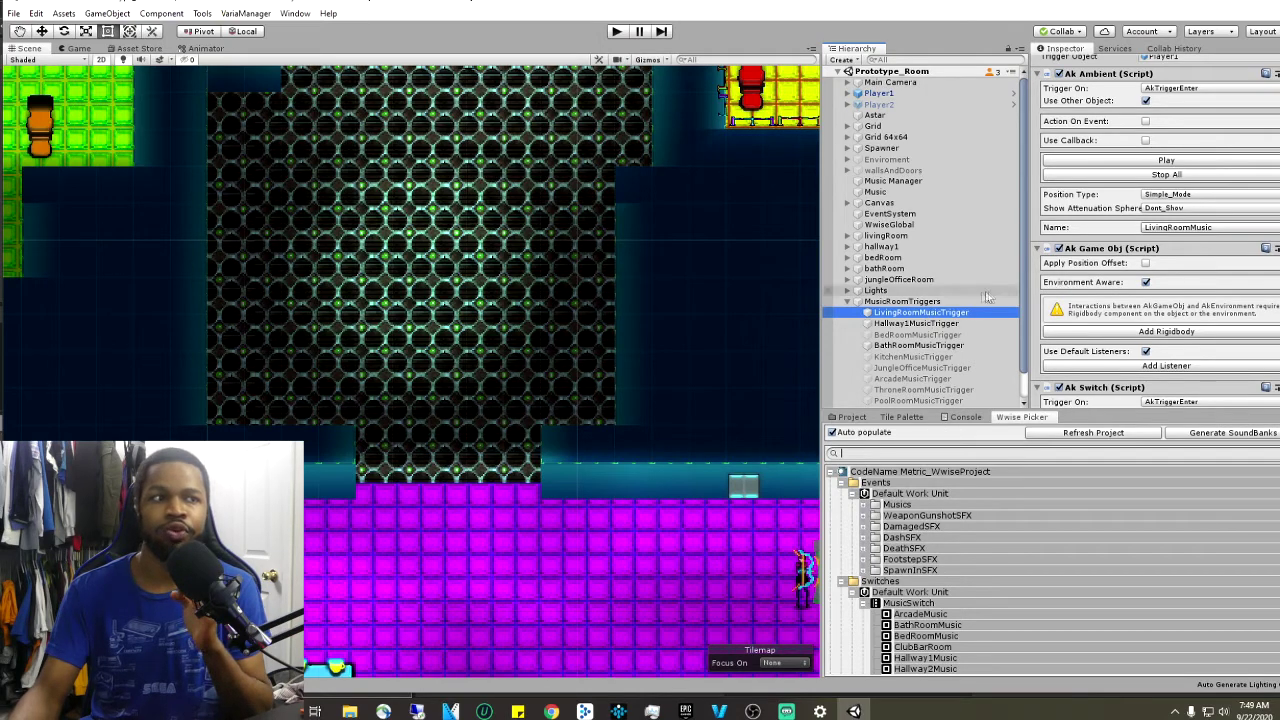
click(915, 323)
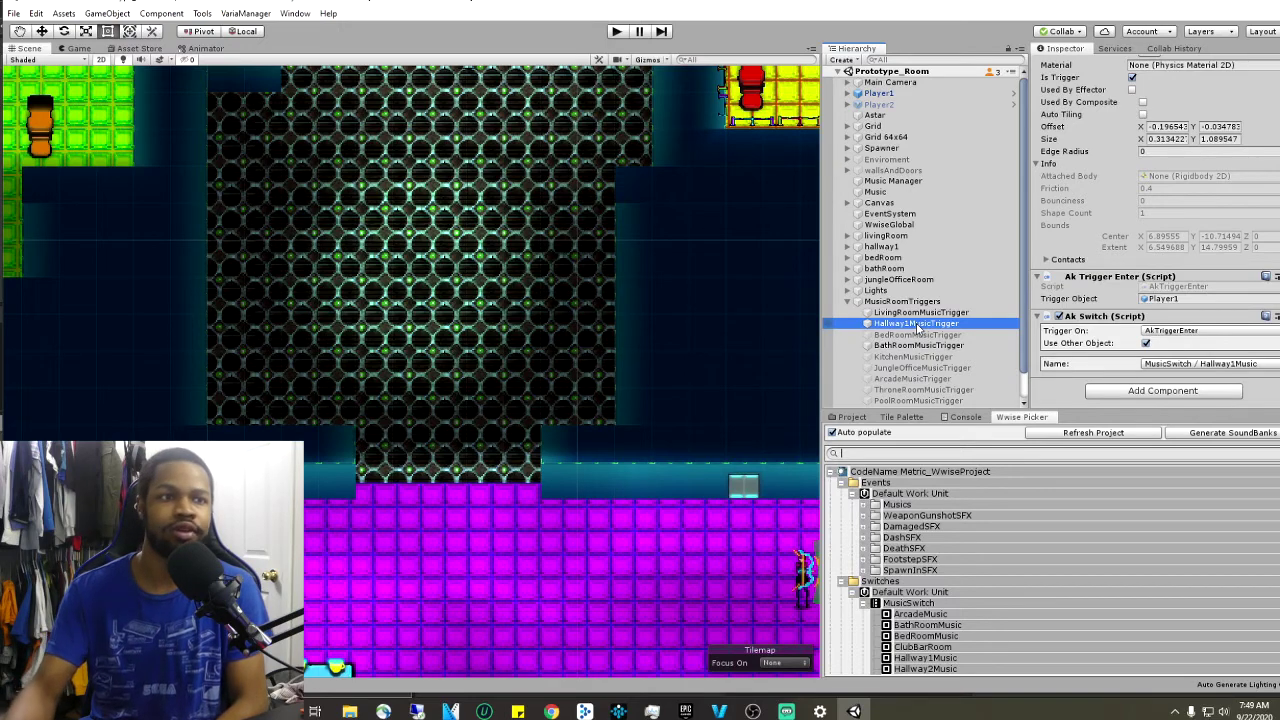
scroll(1133, 285, up, 2)
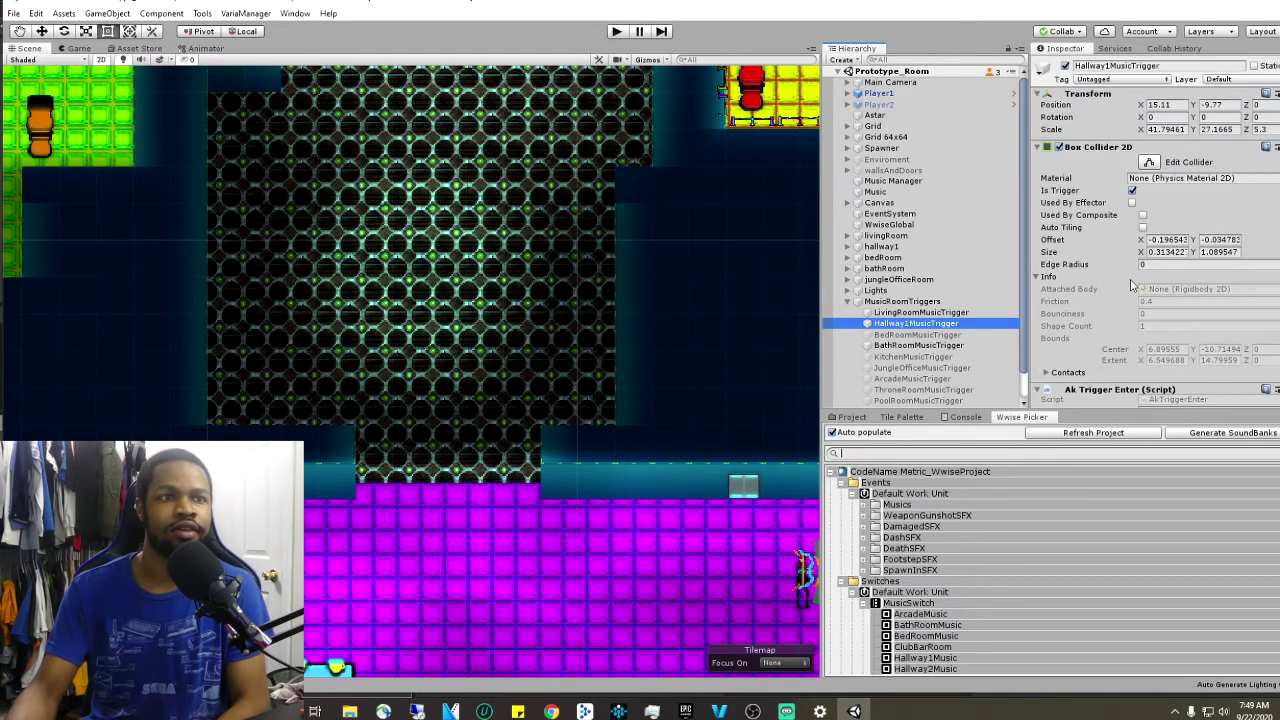
scroll(1133, 285, down, 2)
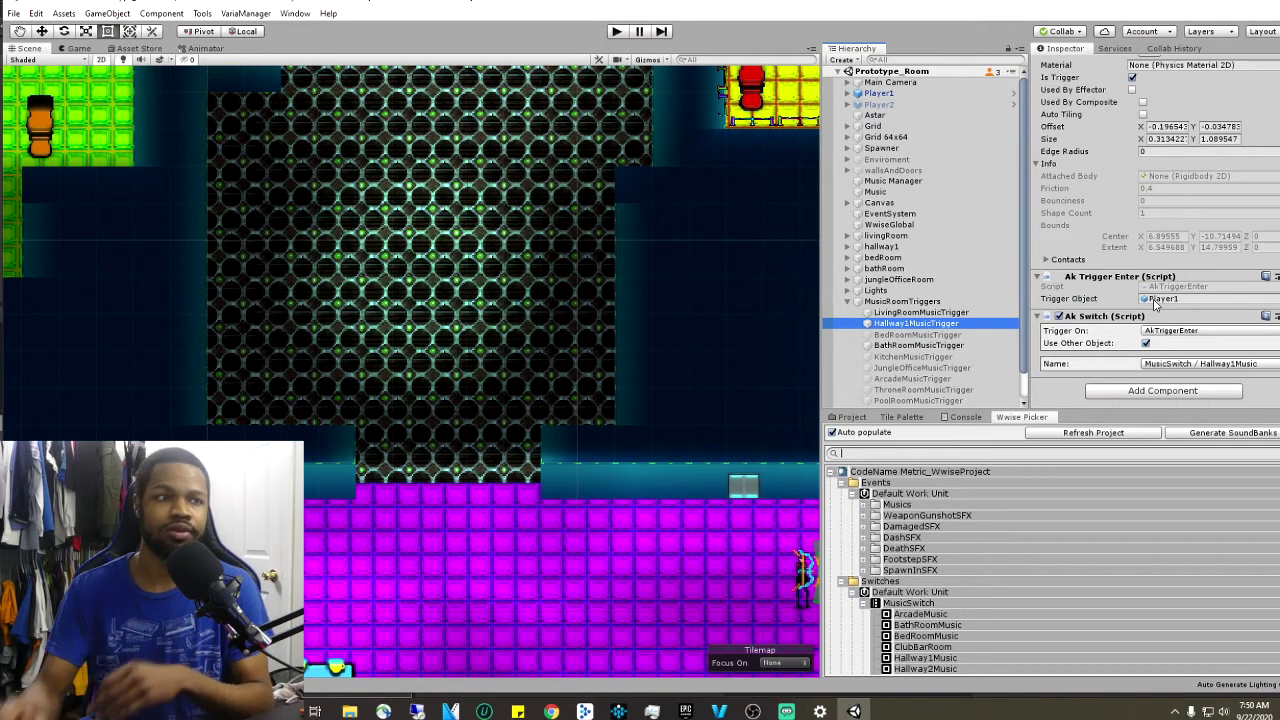
- Select LivingRoomMusicTrigger and toggle Use Other Object on its Ak Ambient component
click(893, 313)
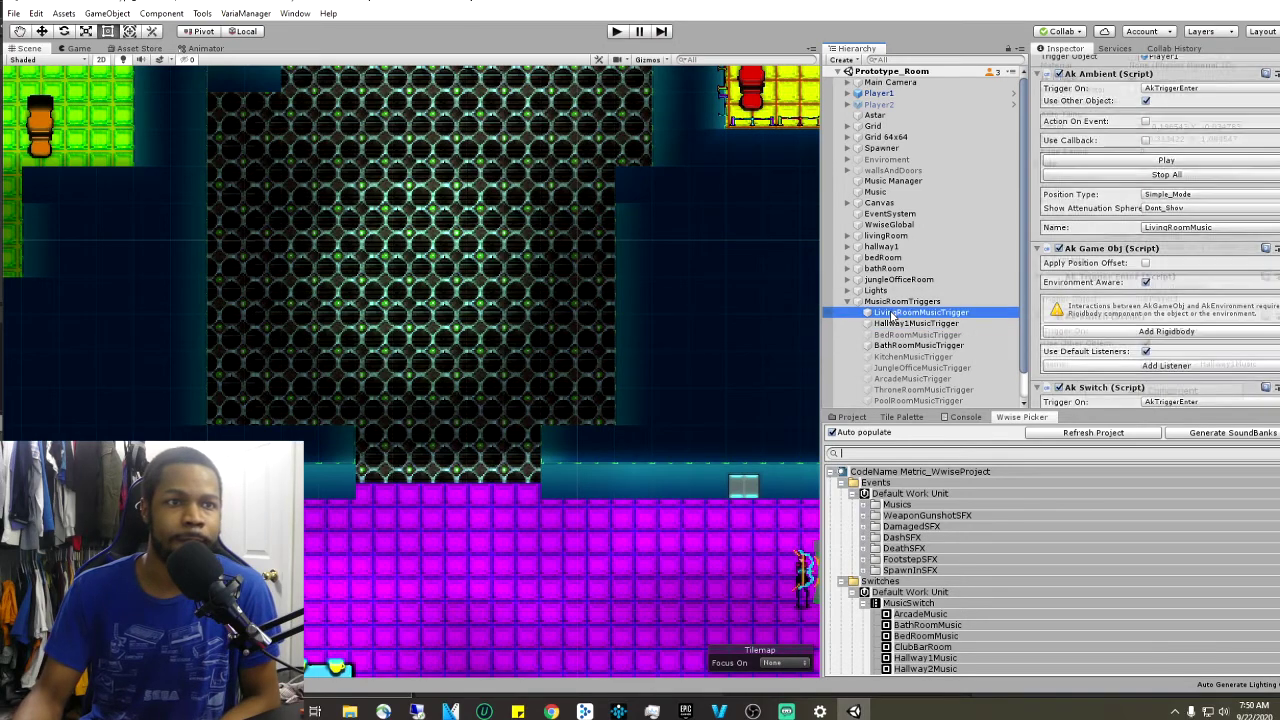
scroll(1087, 289, up, 5)
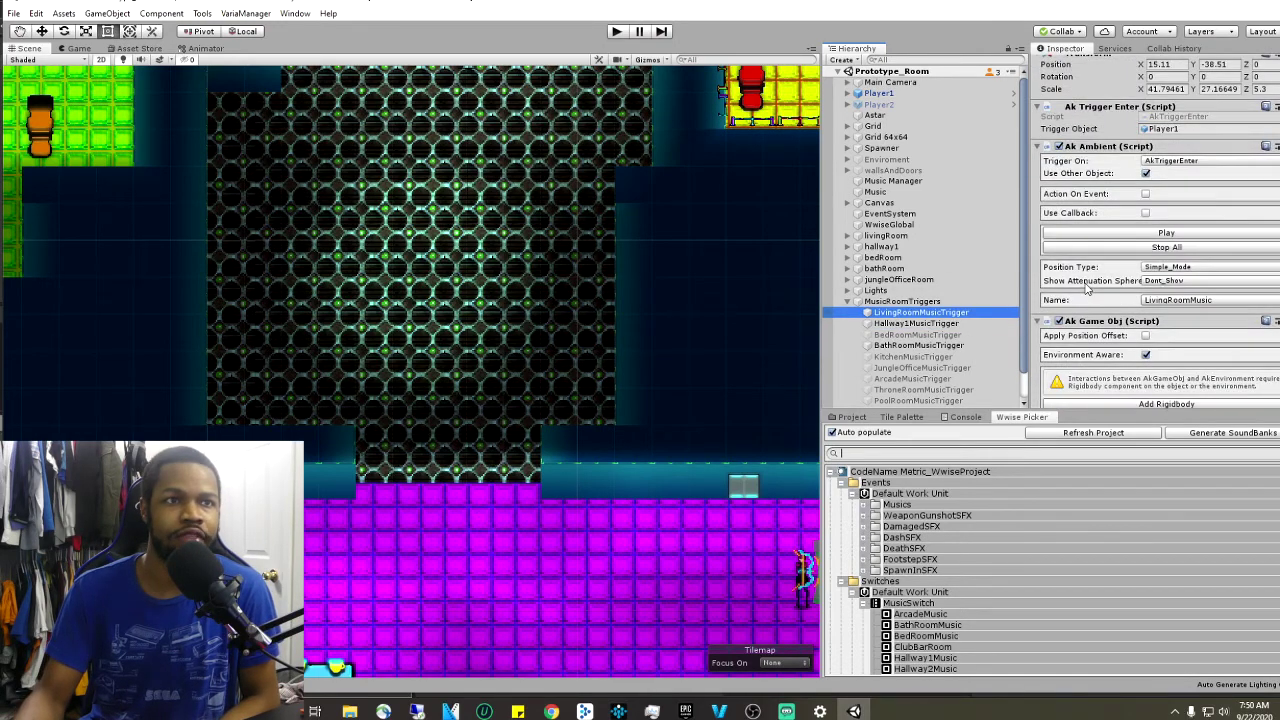
scroll(1087, 289, up, 1)
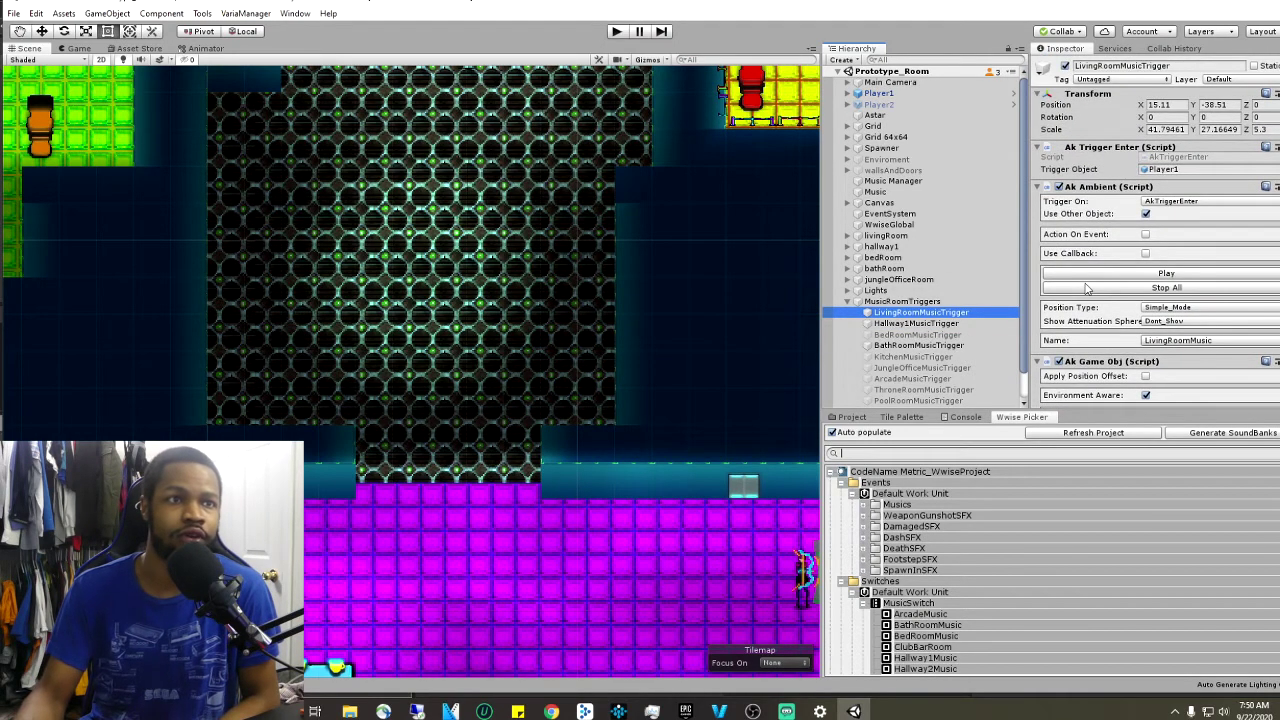
click(1146, 214)
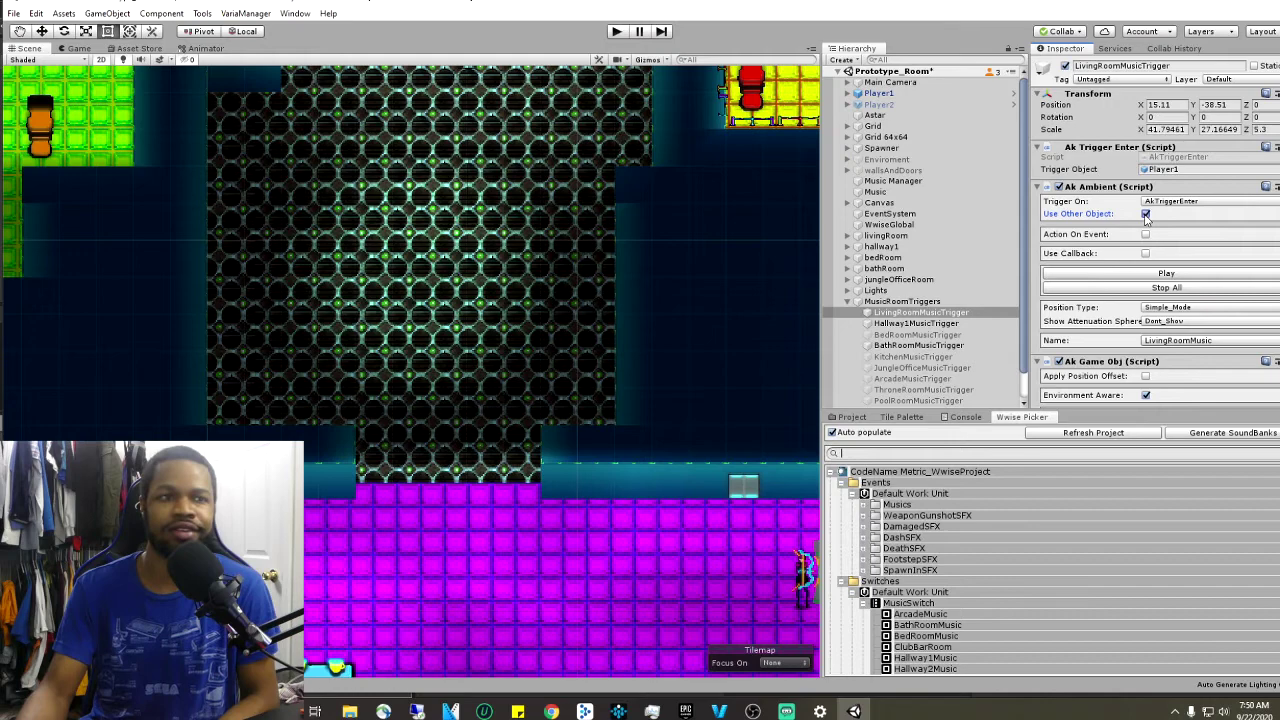
- Set the Ak Ambient event to LivingRoomMusic
scroll(1160, 238, down, 3)
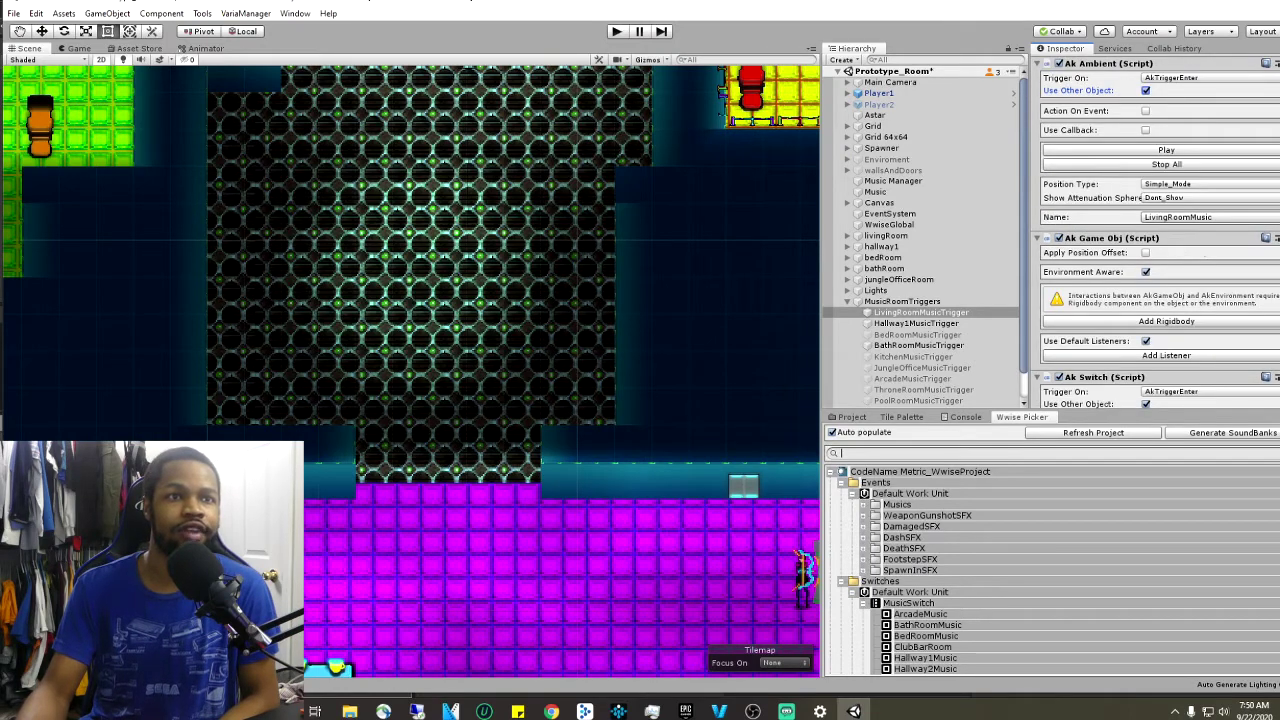
scroll(1155, 230, up, 1)
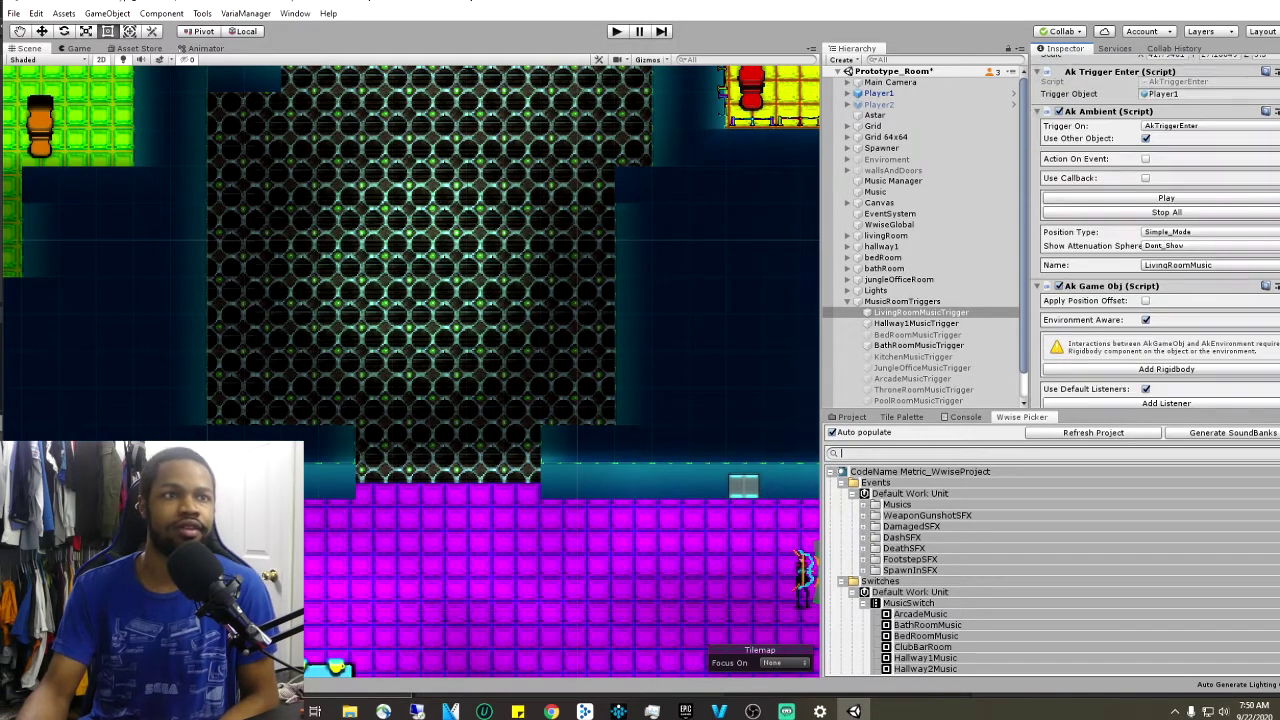
scroll(1258, 144, down, 2)
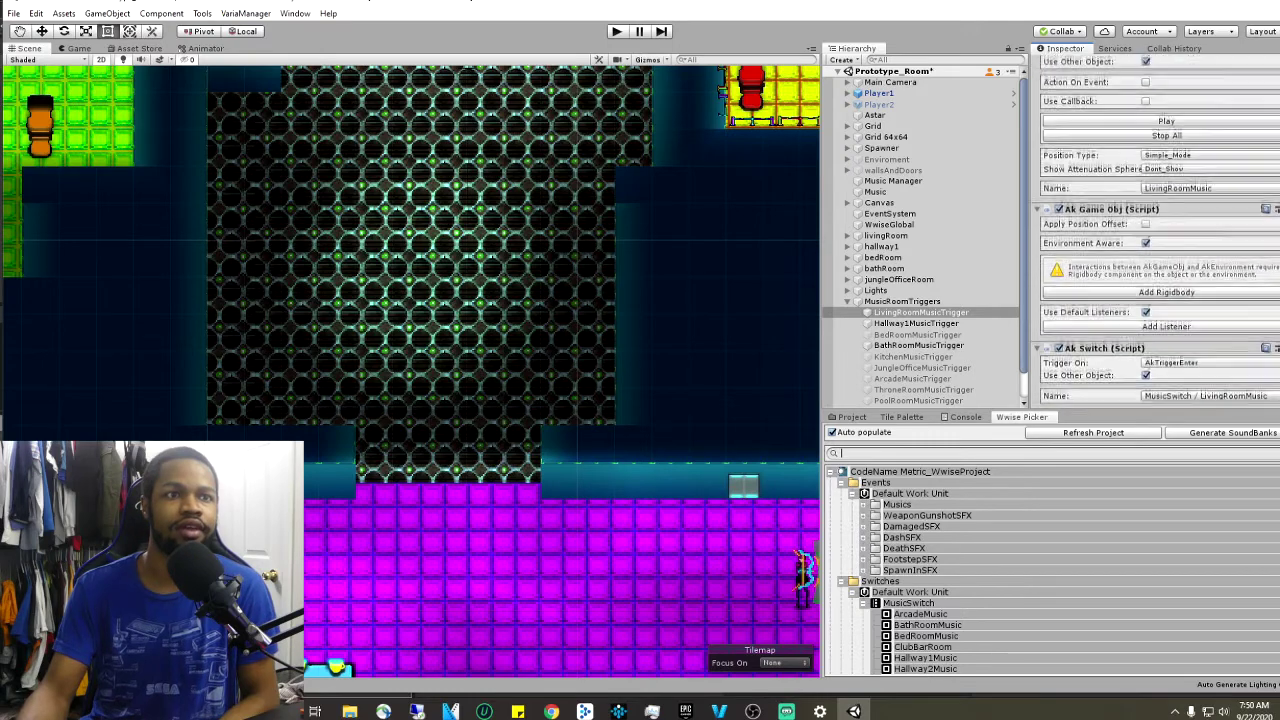
scroll(1160, 230, down, 4)
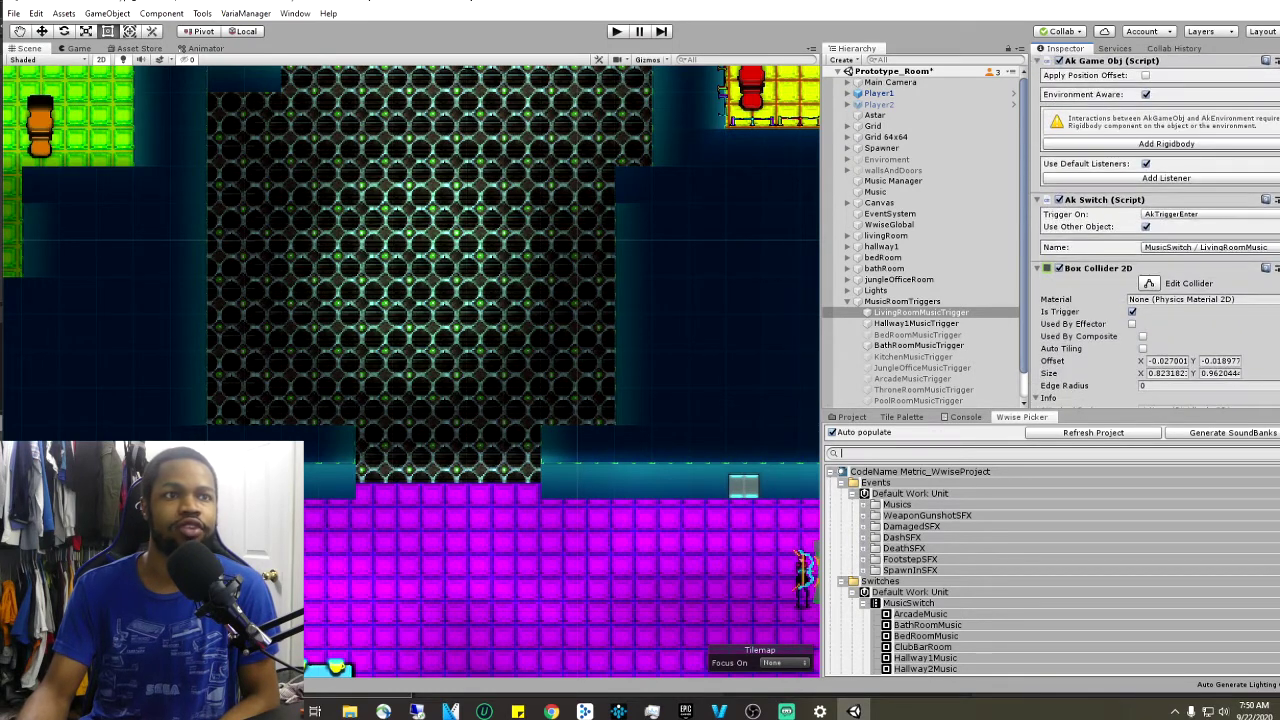
scroll(1160, 230, down, 5)
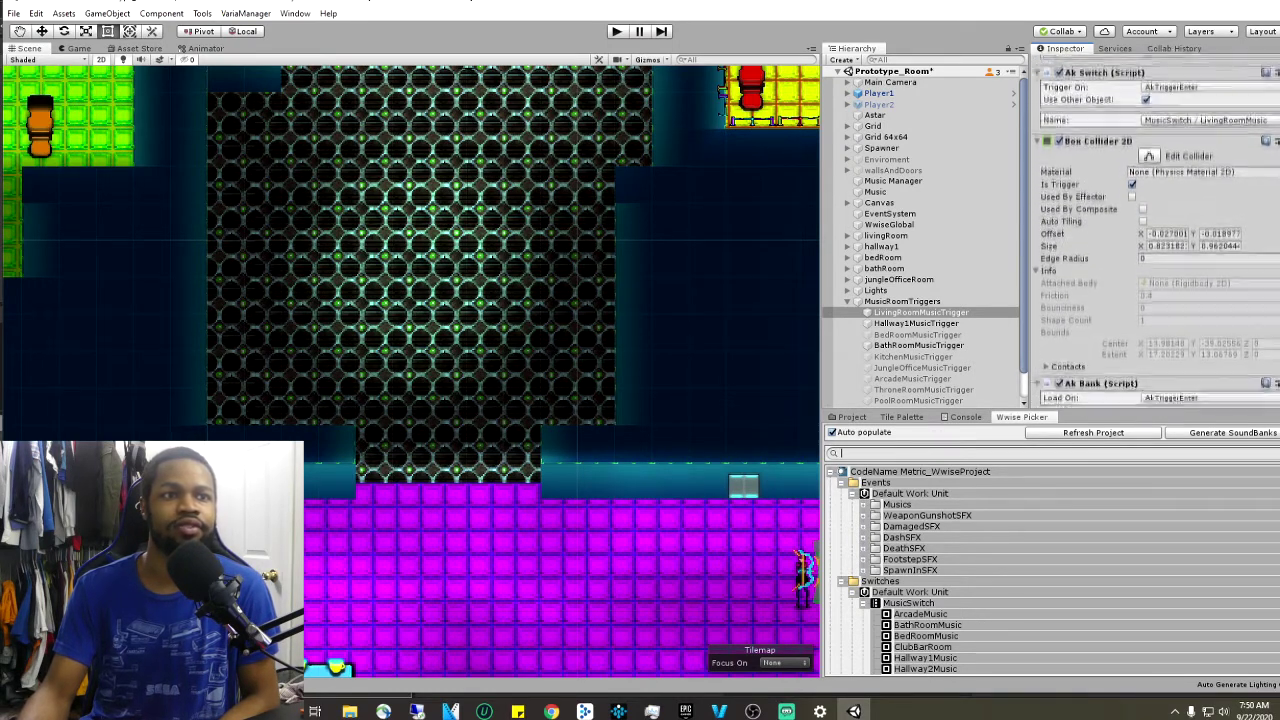
scroll(1160, 230, down, 1)
scroll(1160, 230, up, 10)
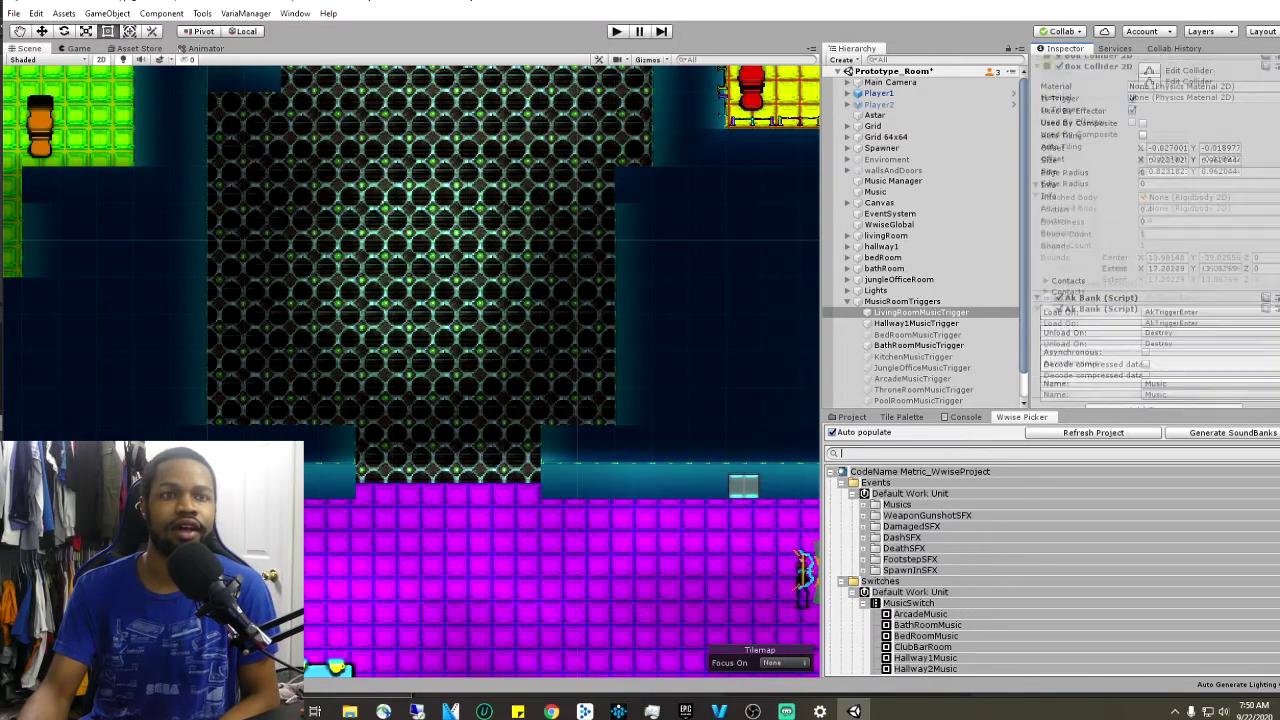
scroll(1155, 230, up, 5)
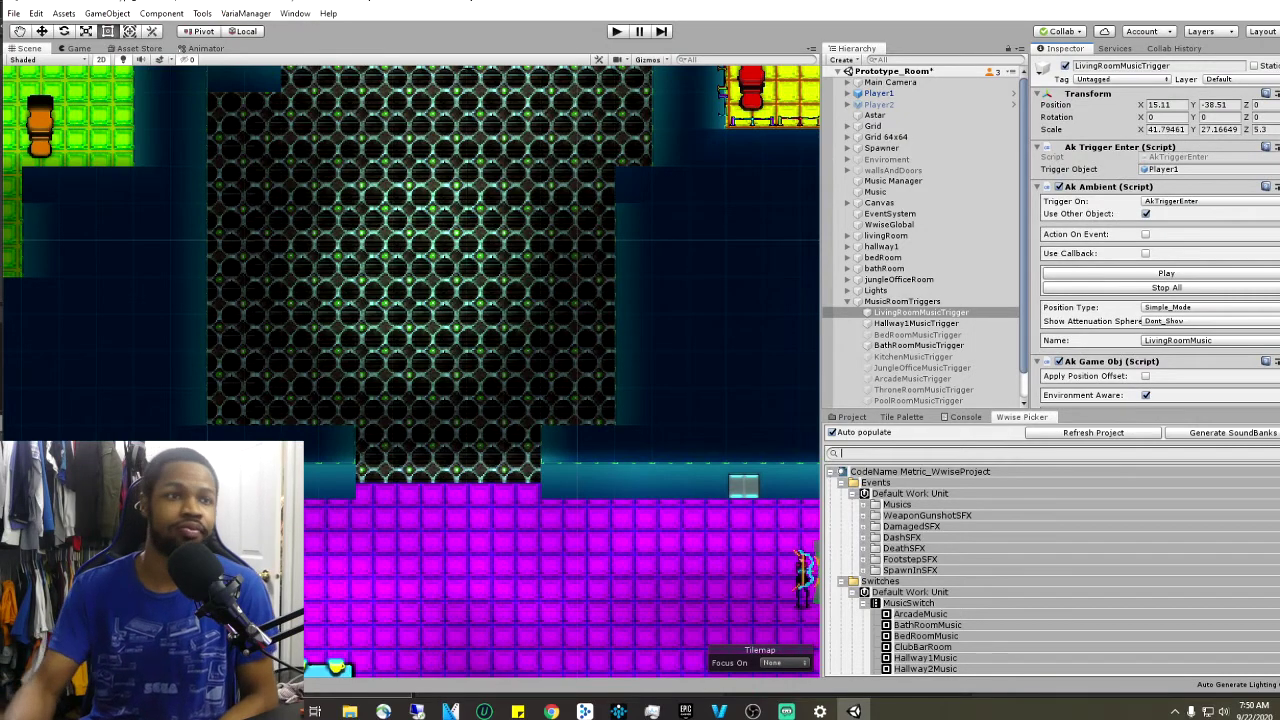
scroll(1230, 210, down, 8)
scroll(1230, 210, down, 2)
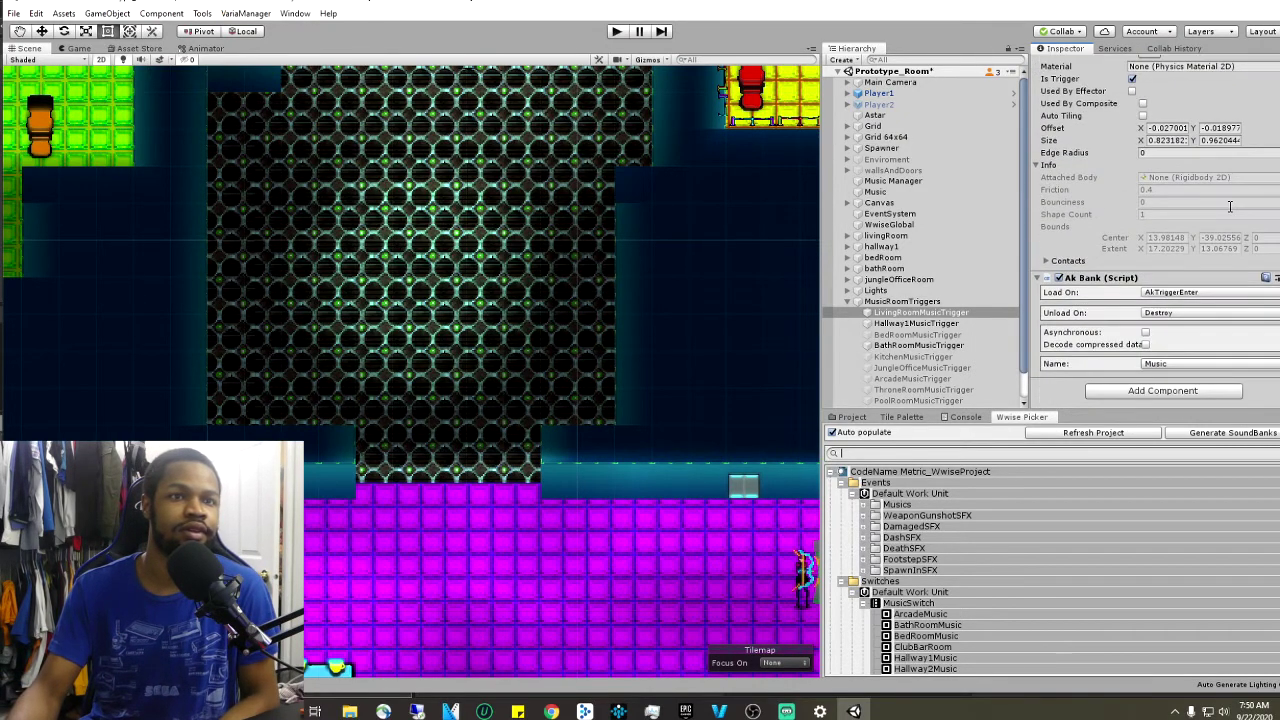
scroll(1230, 210, up, 10)
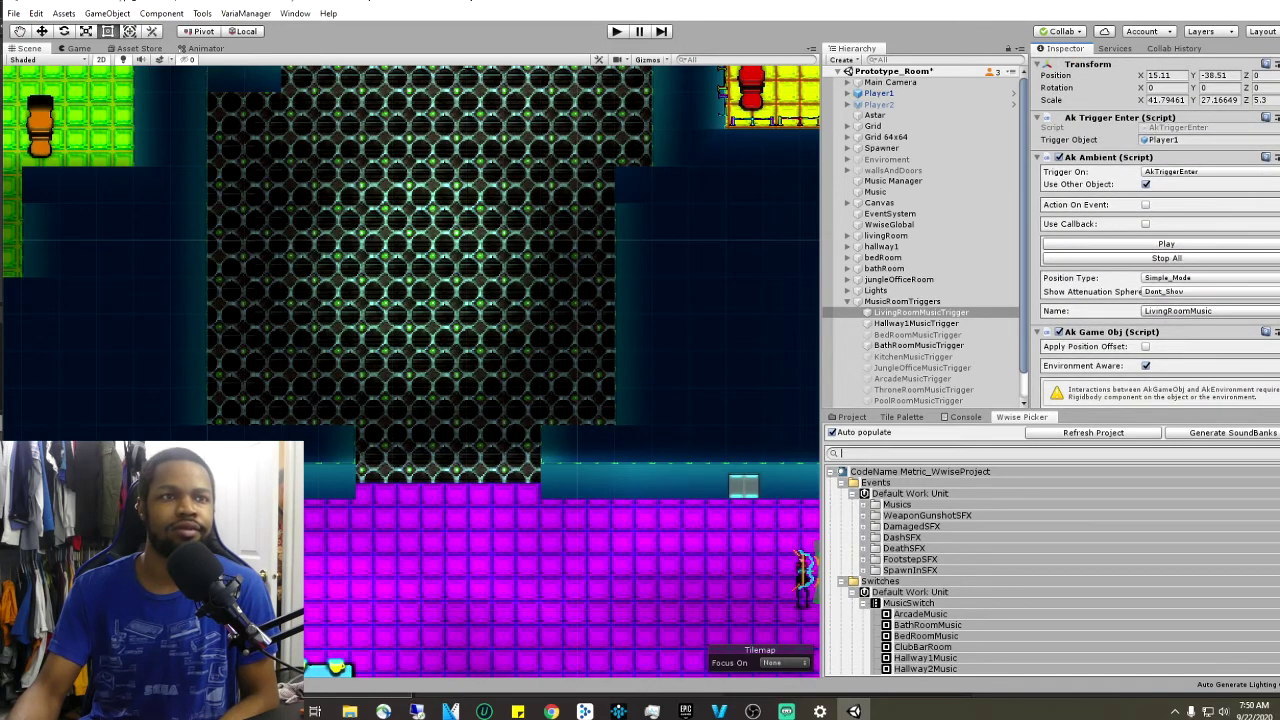
scroll(1168, 250, down, 3)
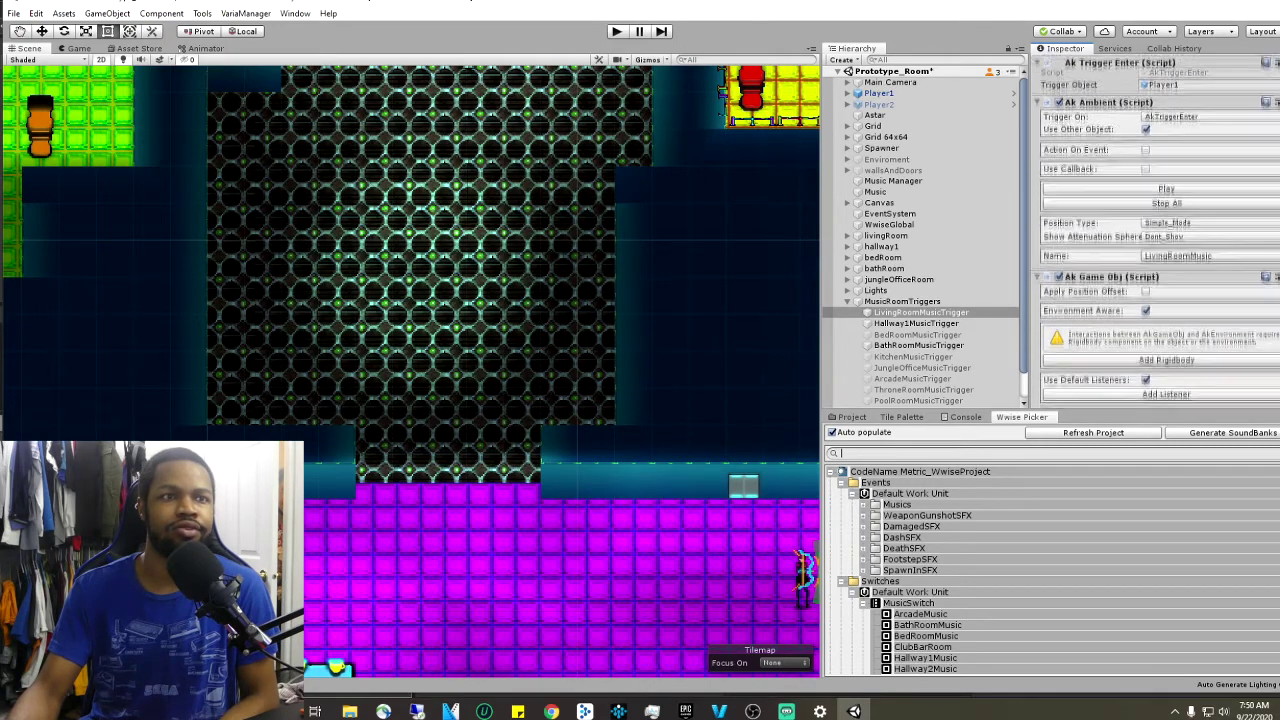
click(1190, 254)
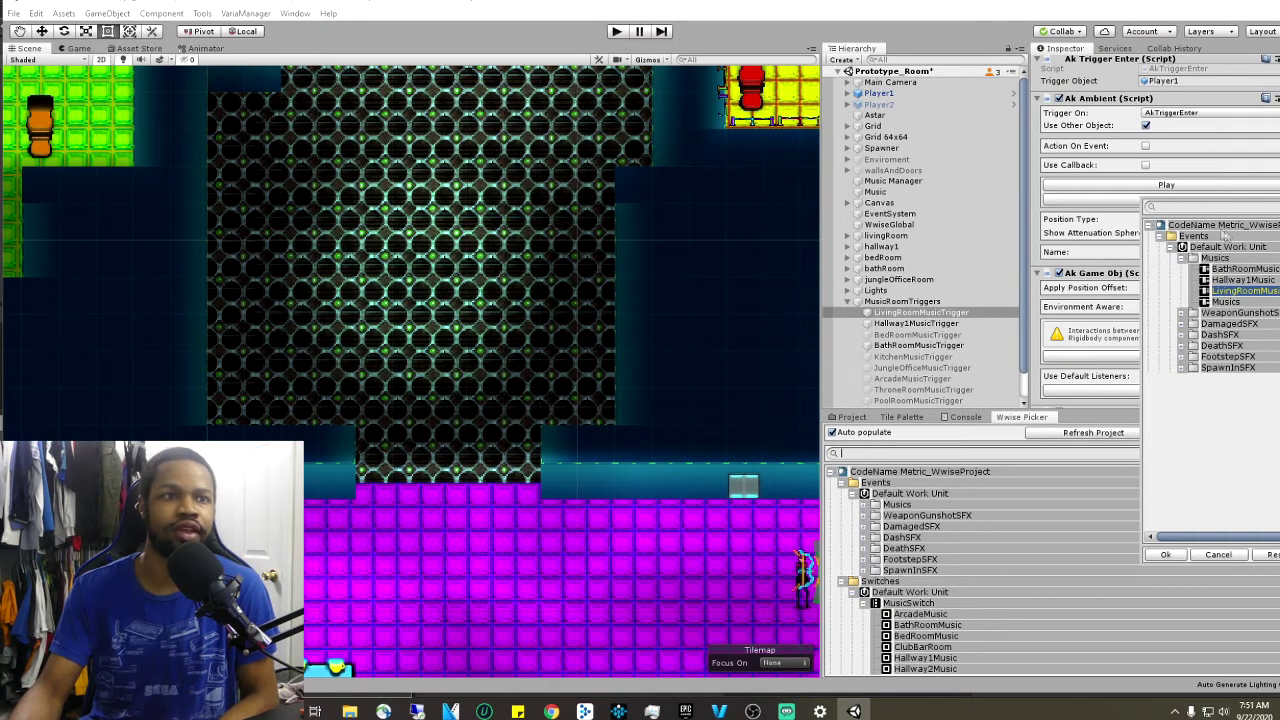
click(1087, 42)
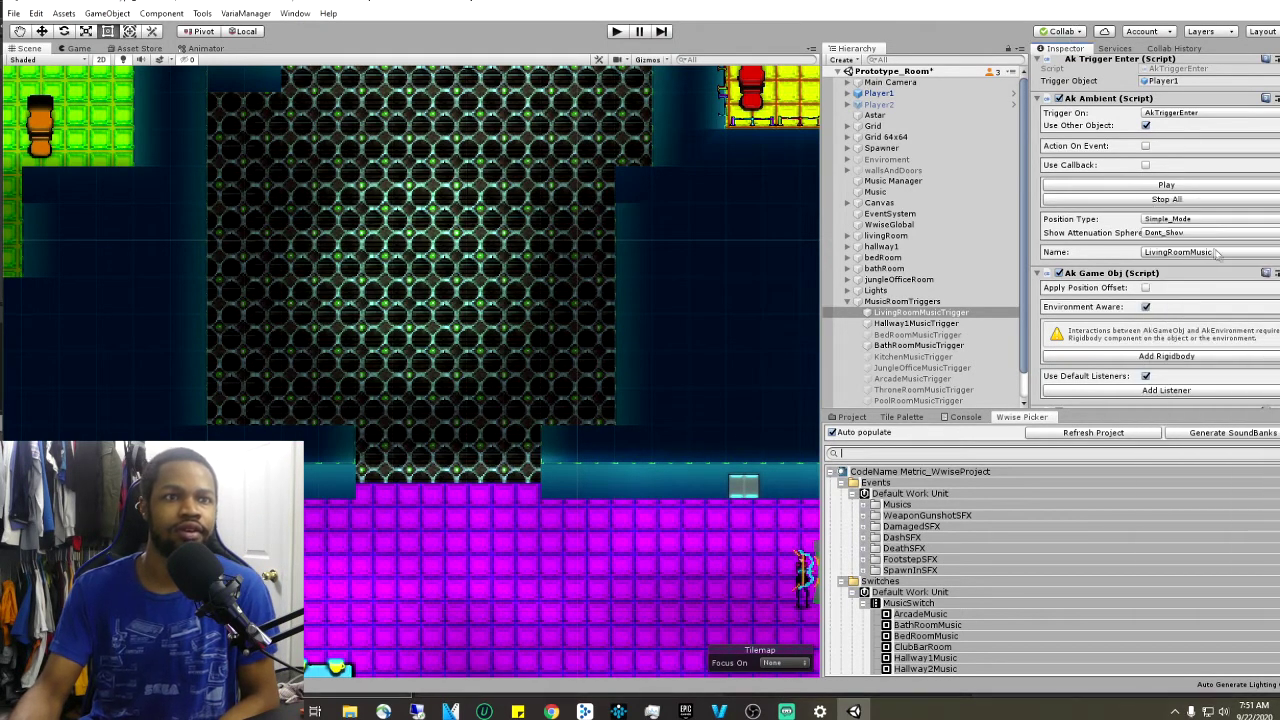
- Set the Ak Switch to MusicSwitch / LivingRoomMusic
scroll(1160, 250, down, 3)
scroll(1160, 250, down, 2)
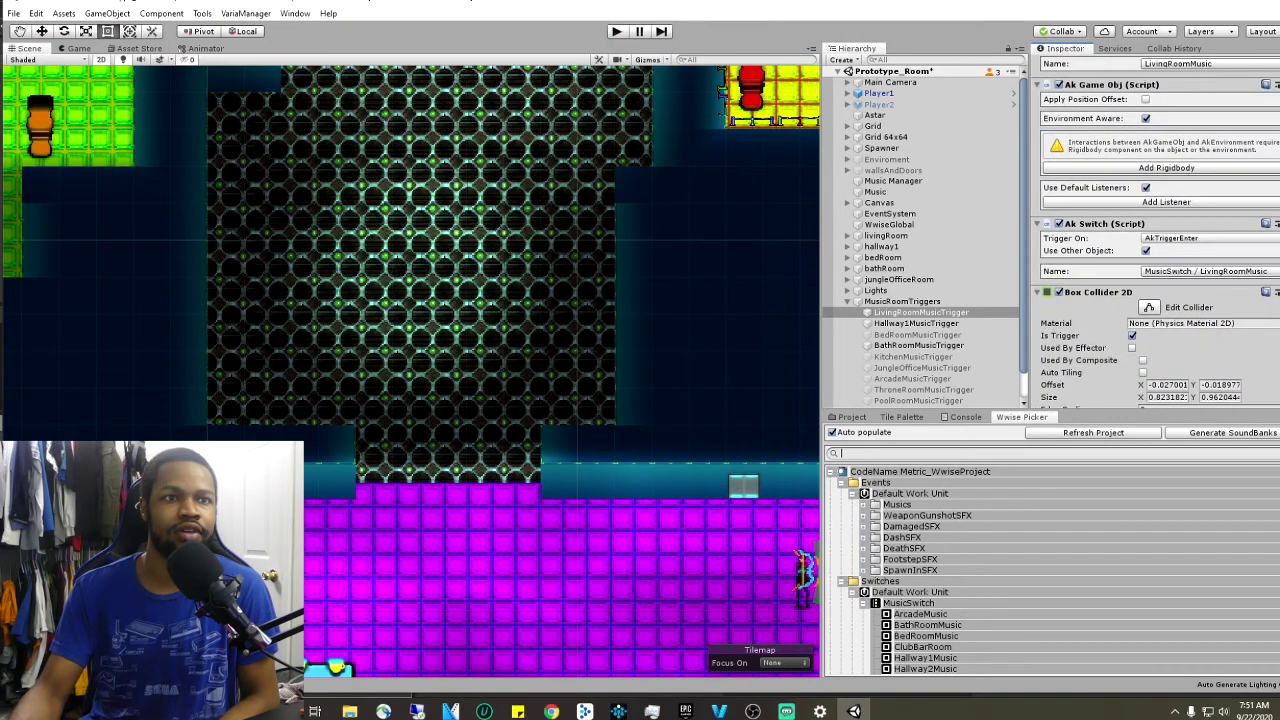
click(1196, 268)
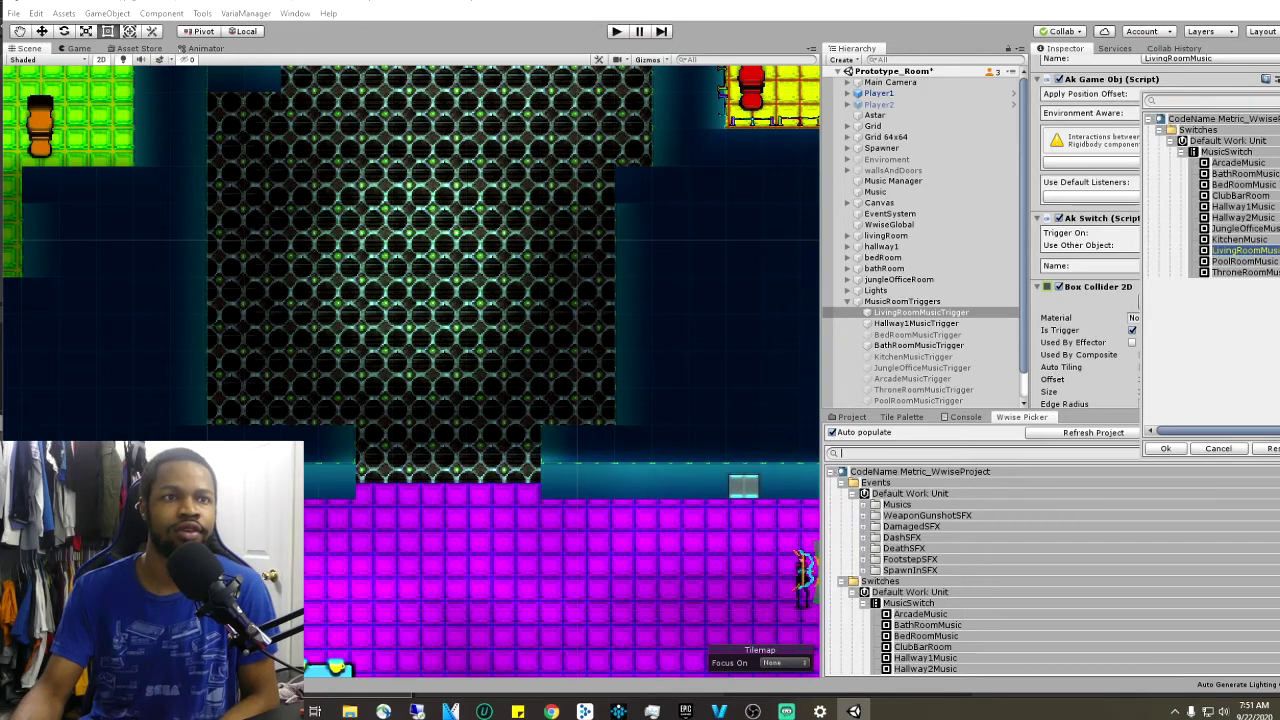
double_click(1240, 250)
scroll(1155, 230, up, 6)
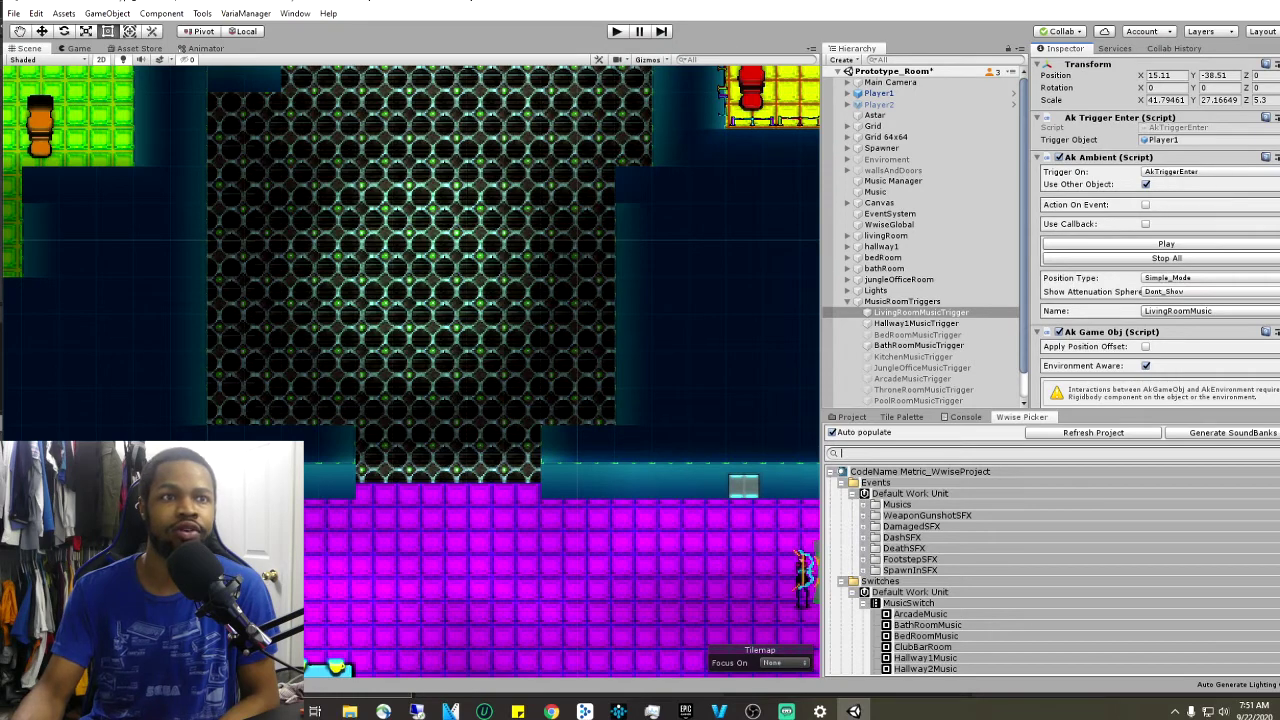
scroll(1250, 172, down, 8)
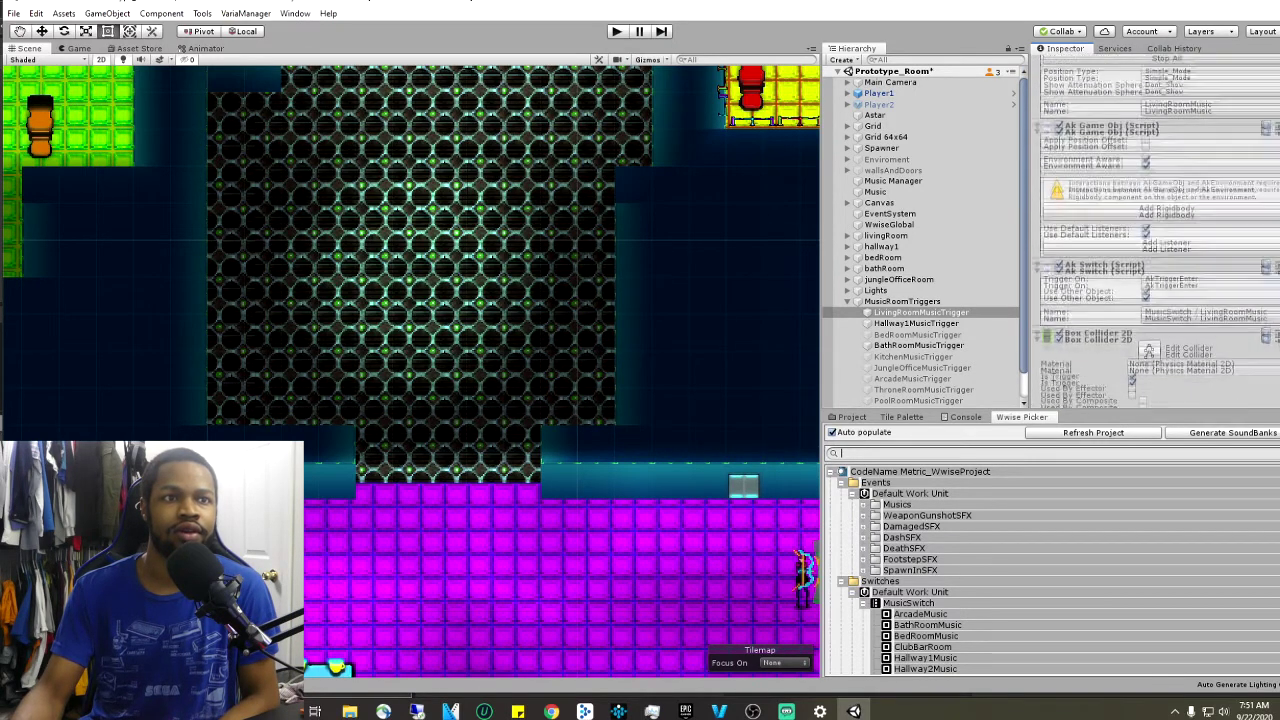
scroll(1250, 190, down, 2)
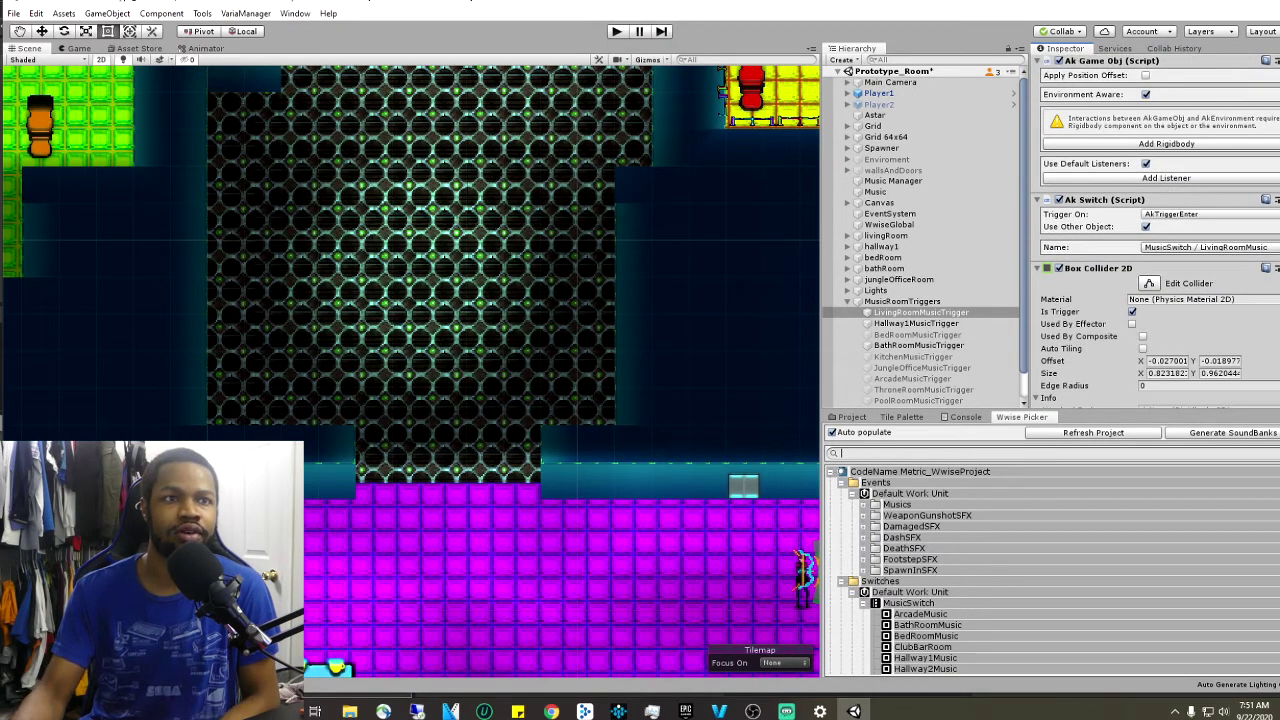
scroll(1155, 230, down, 3)
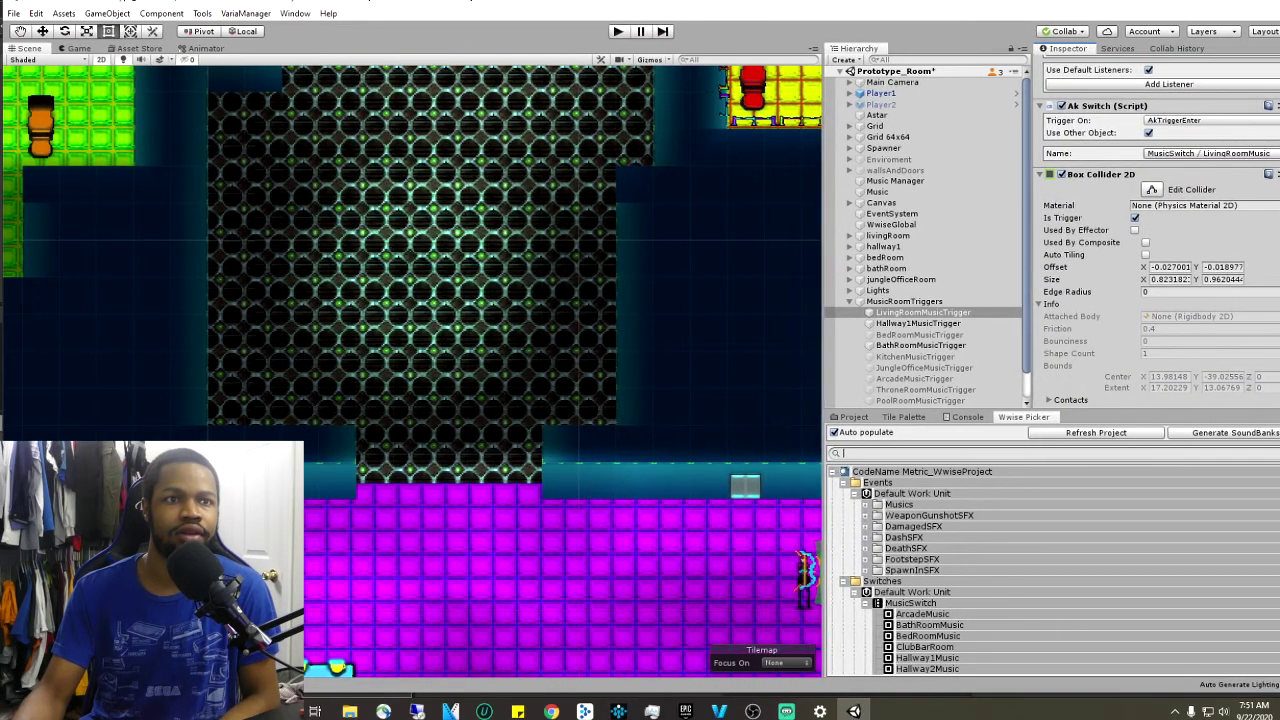
scroll(1155, 230, down, 5)
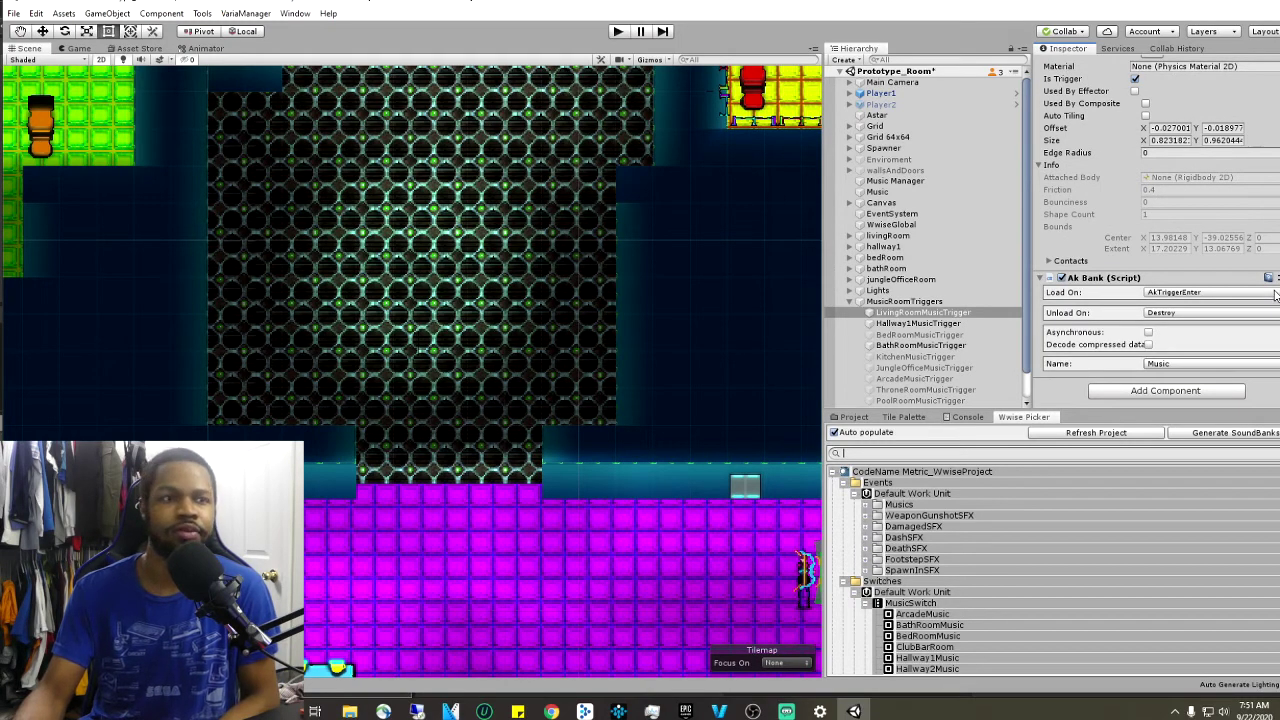
- Set the living room trigger's Ak Bank soundbank to Music, then select Hallway1MusicTrigger
click(1188, 367)
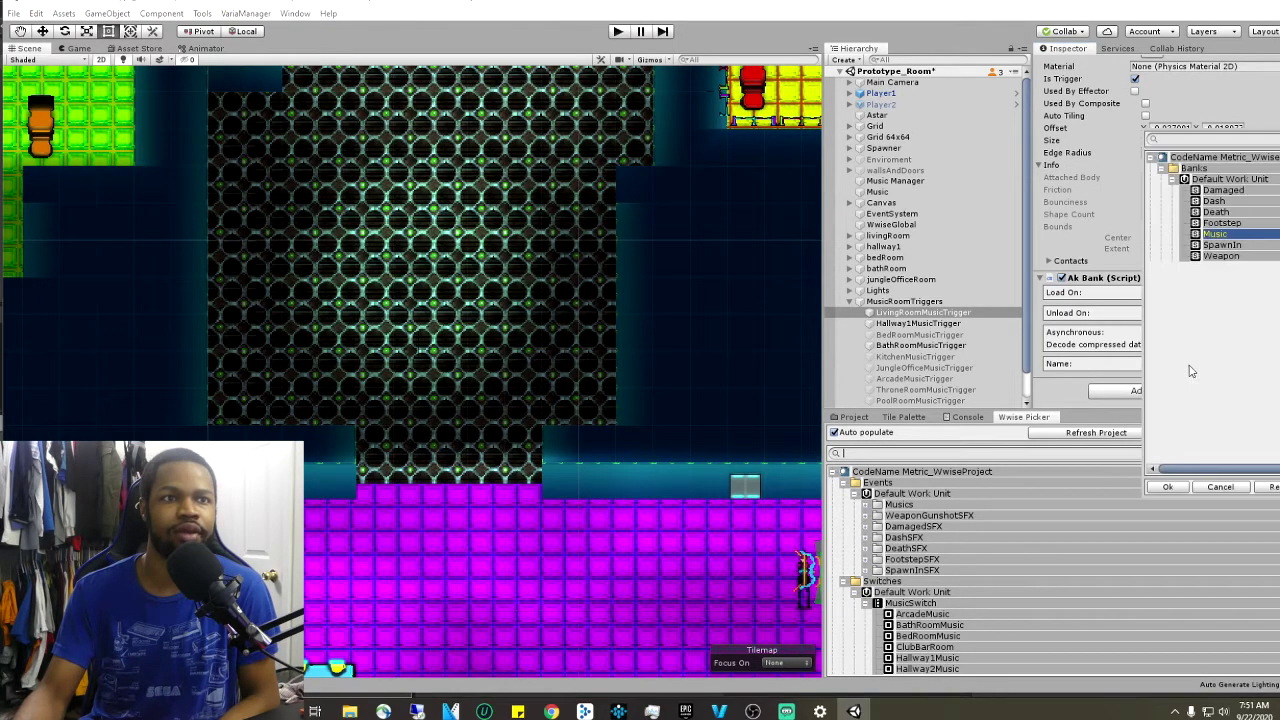
double_click(1216, 234)
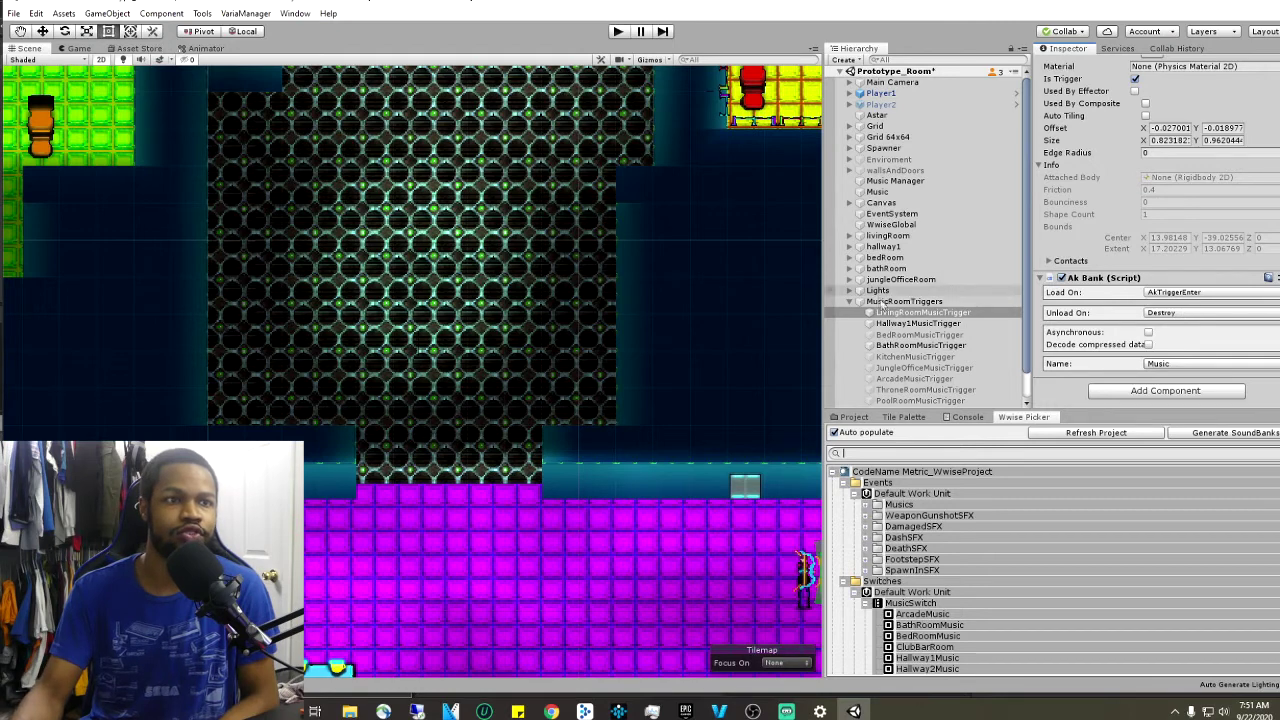
click(990, 323)
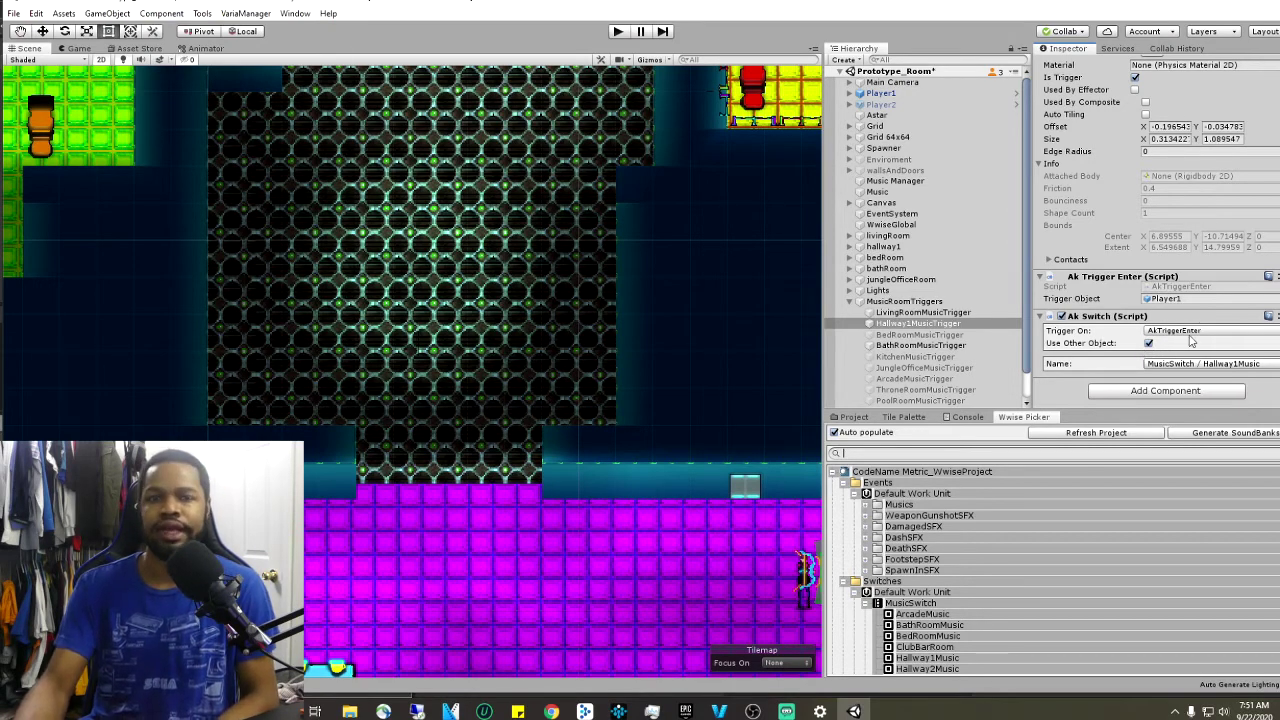
click(618, 32)
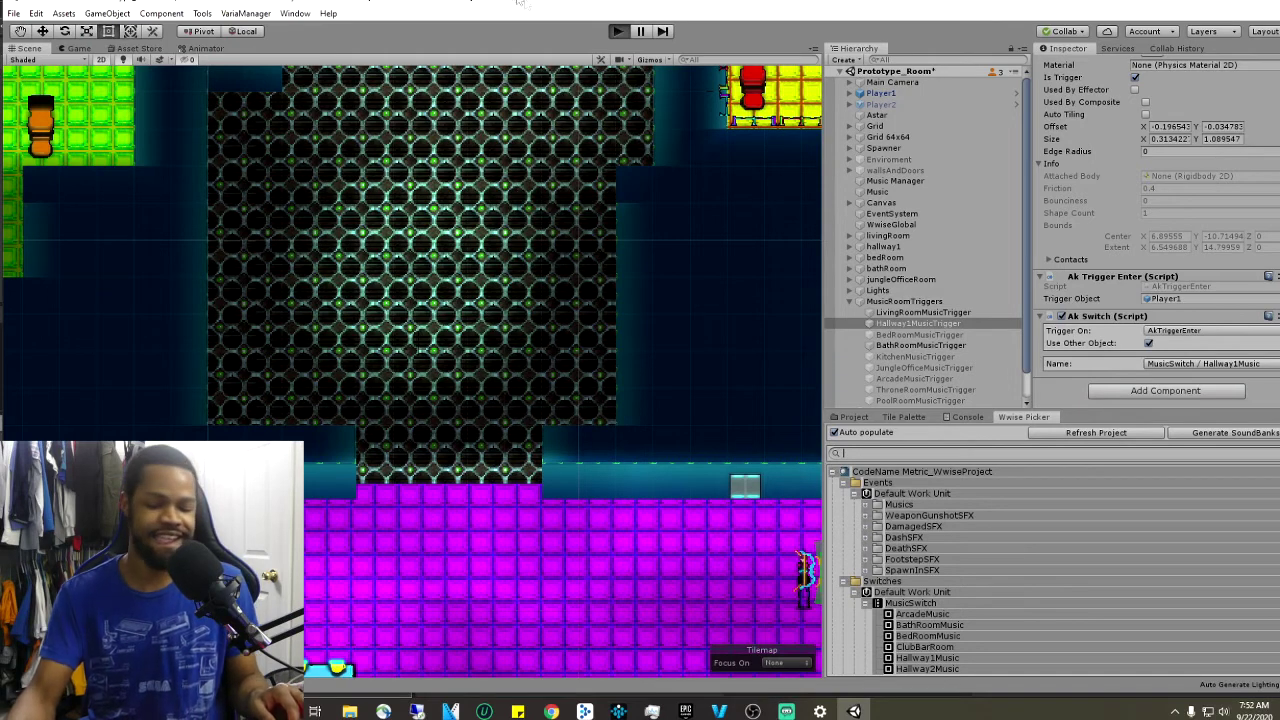
key(XF86AudioPlay)
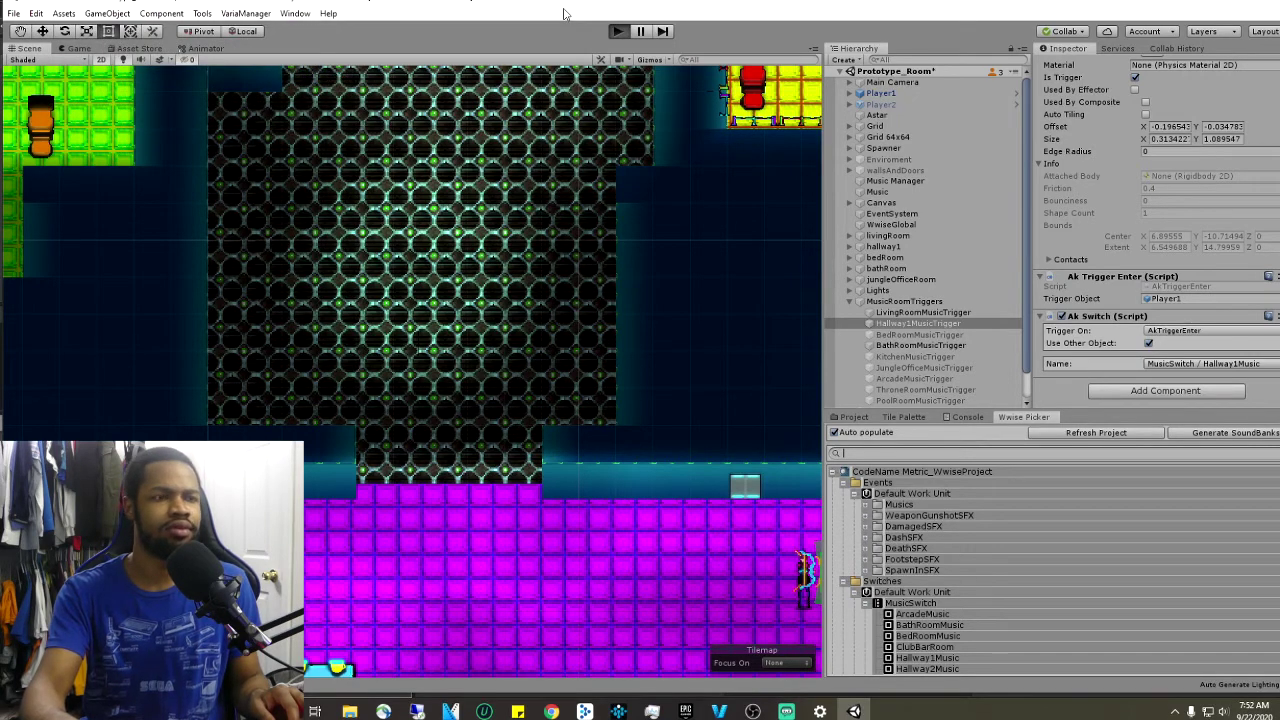
key(ctrl+p)
key(XF86AudioPlay)
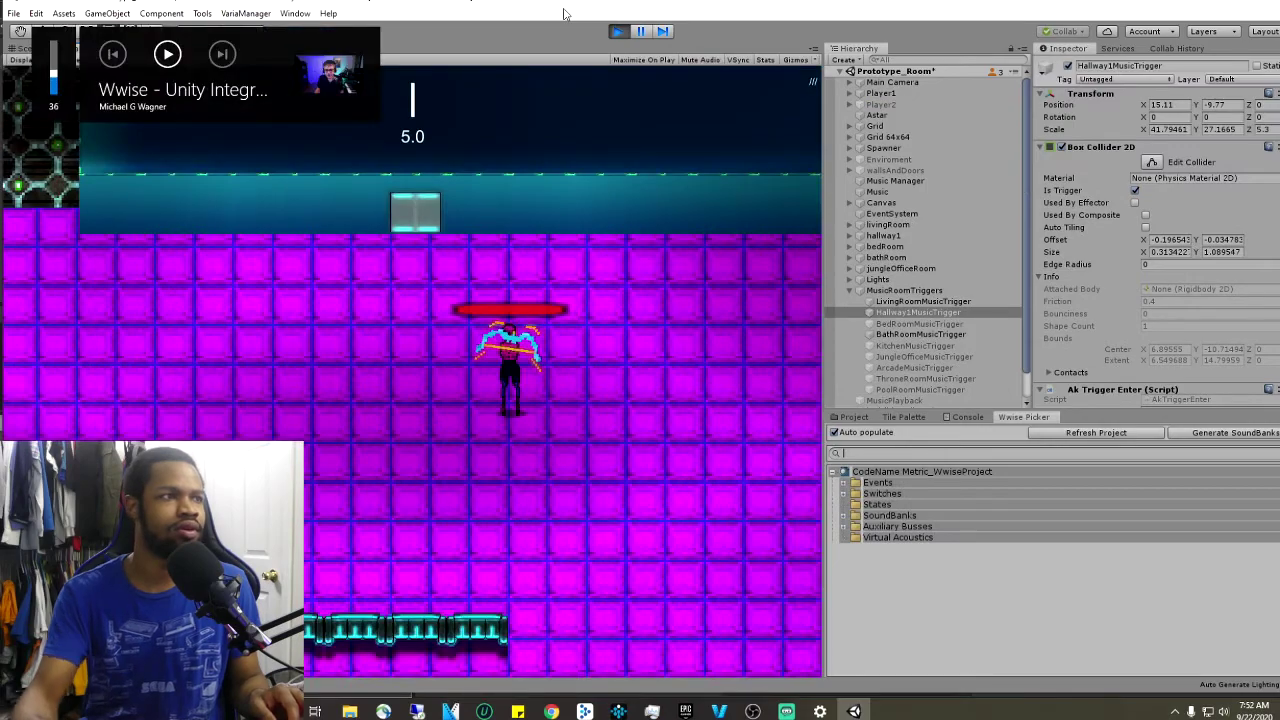
key(a)
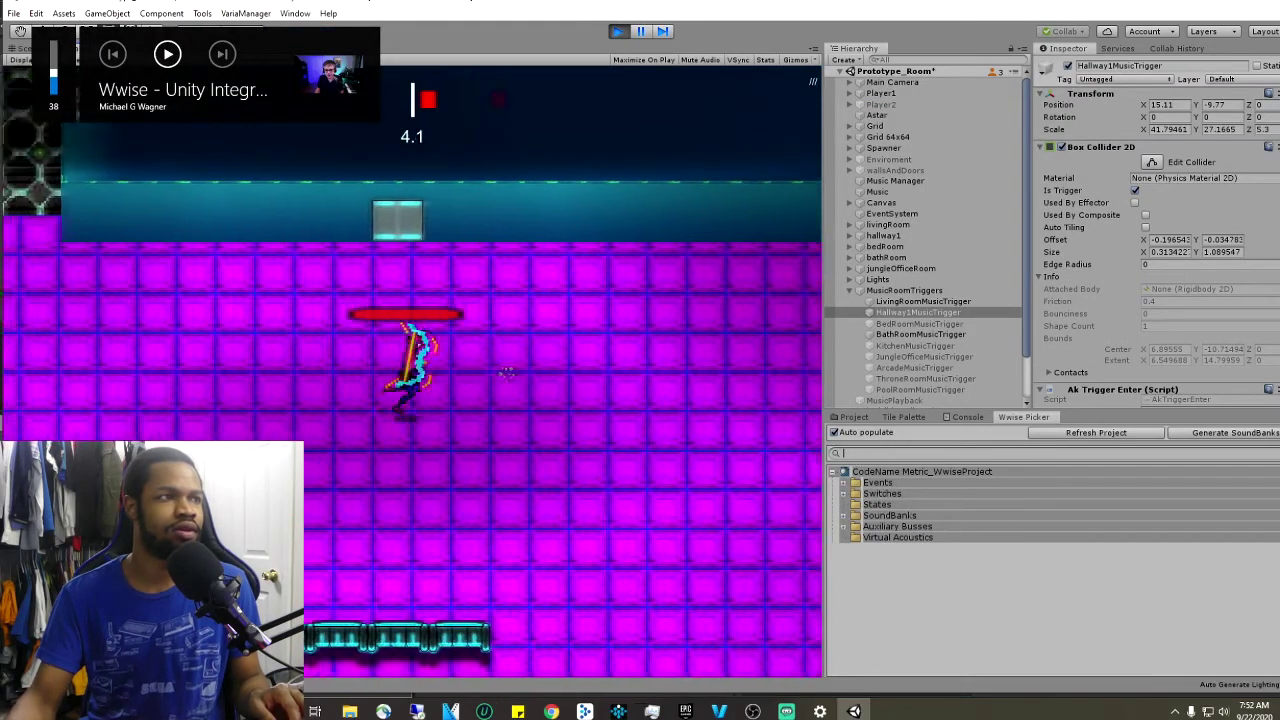
key(w)
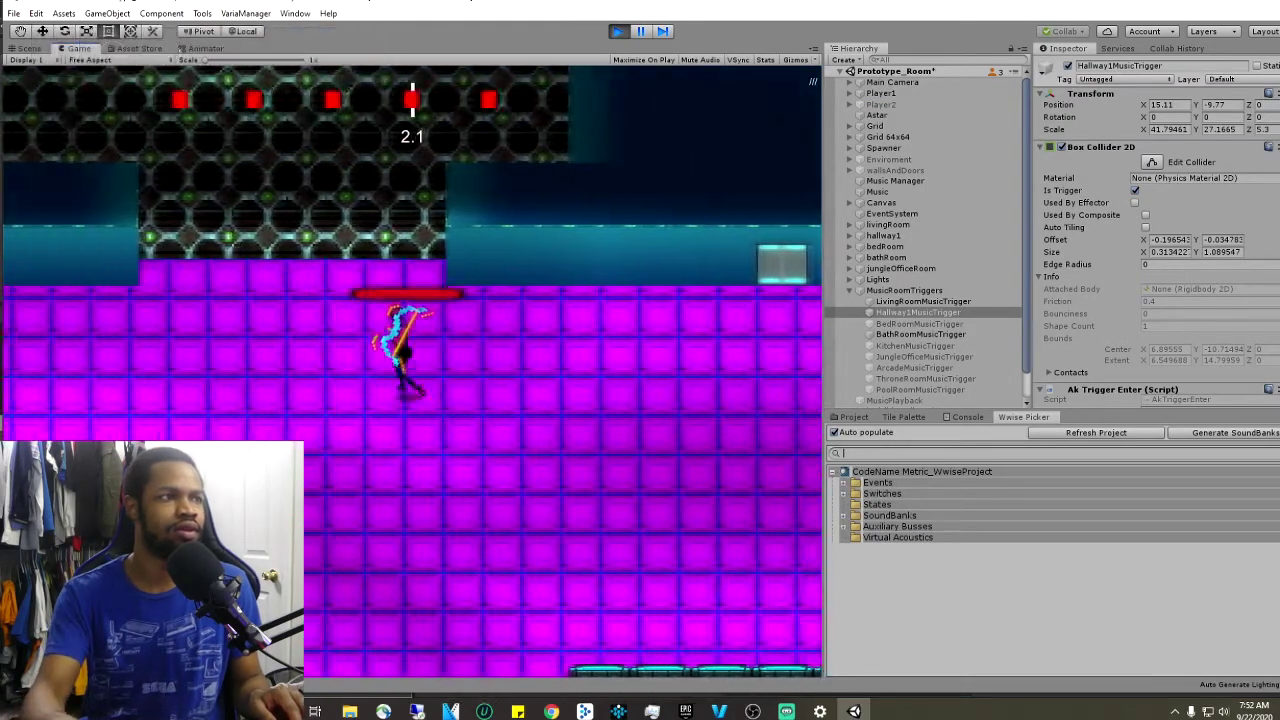
key(XF86AudioLowerVolume)
key(w)
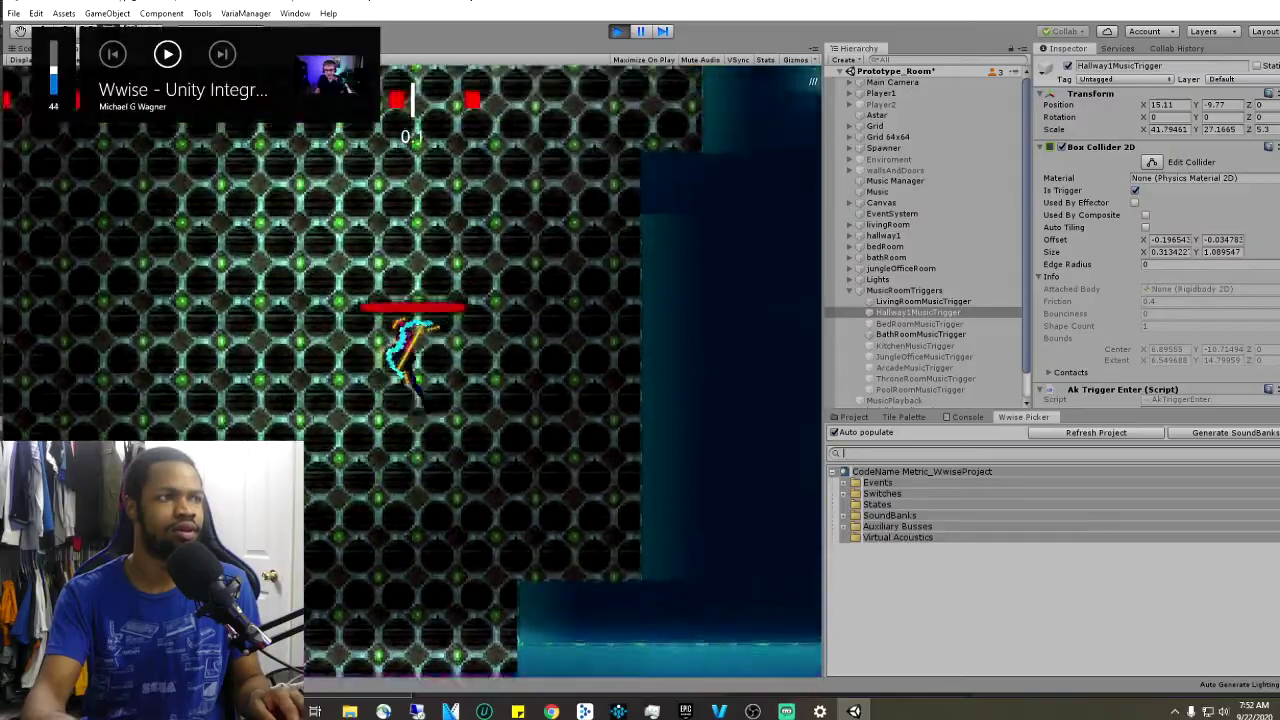
key(w)
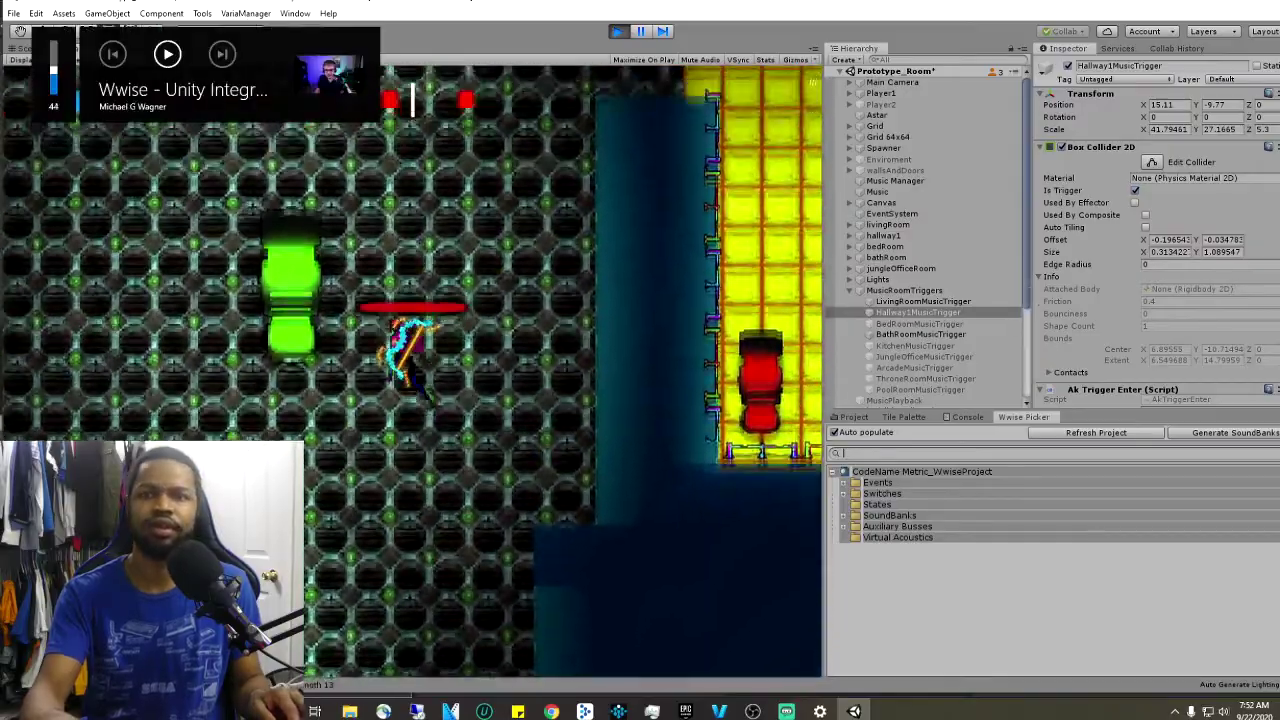
key(w)
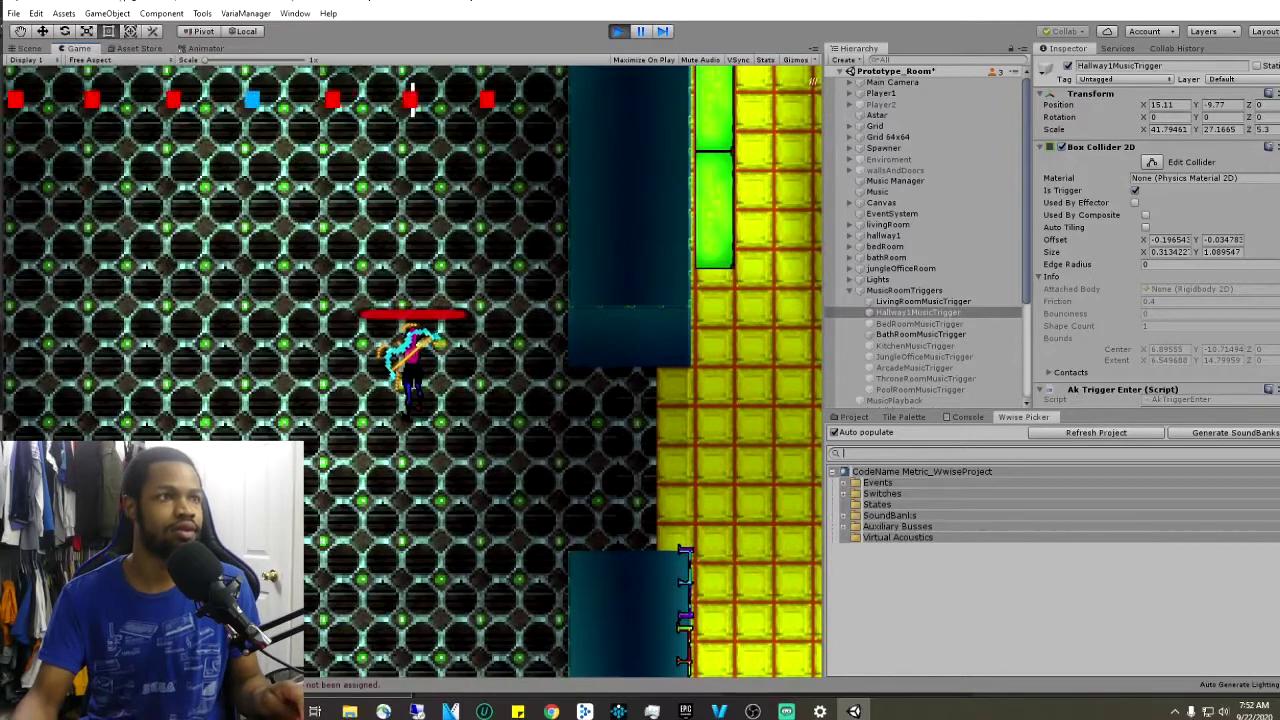
key(super)
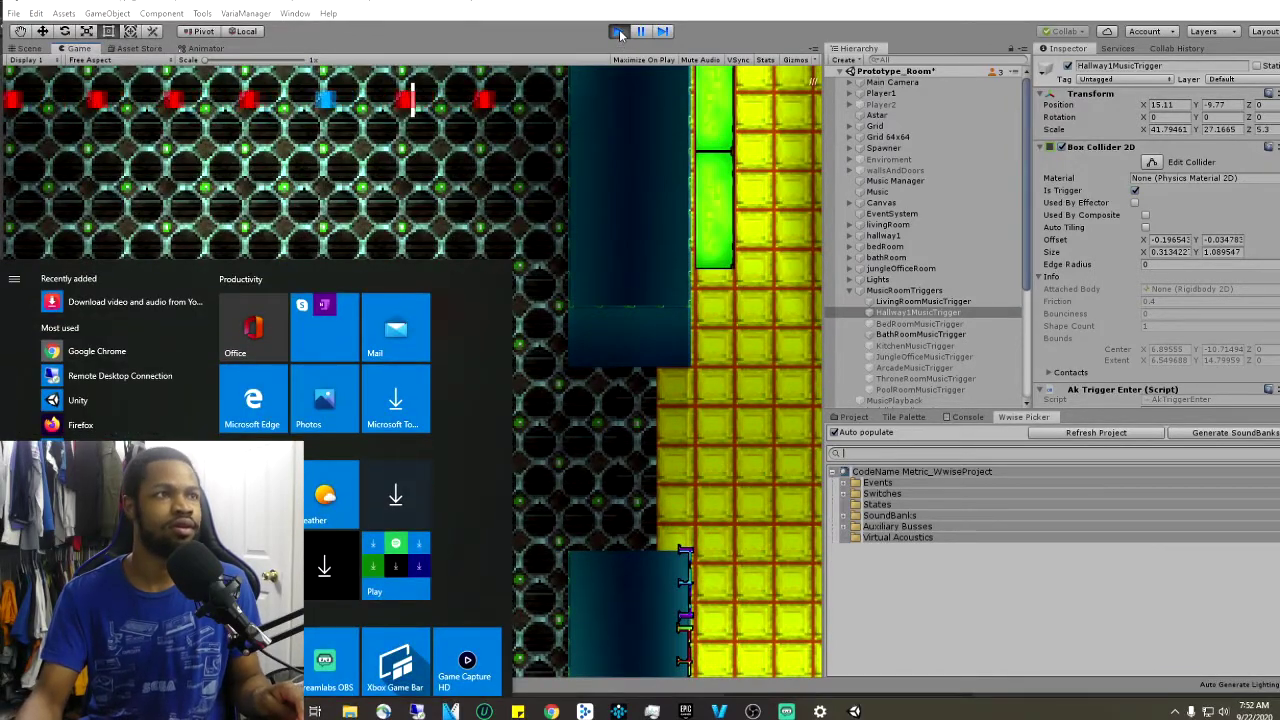
click(618, 34)
click(617, 32)
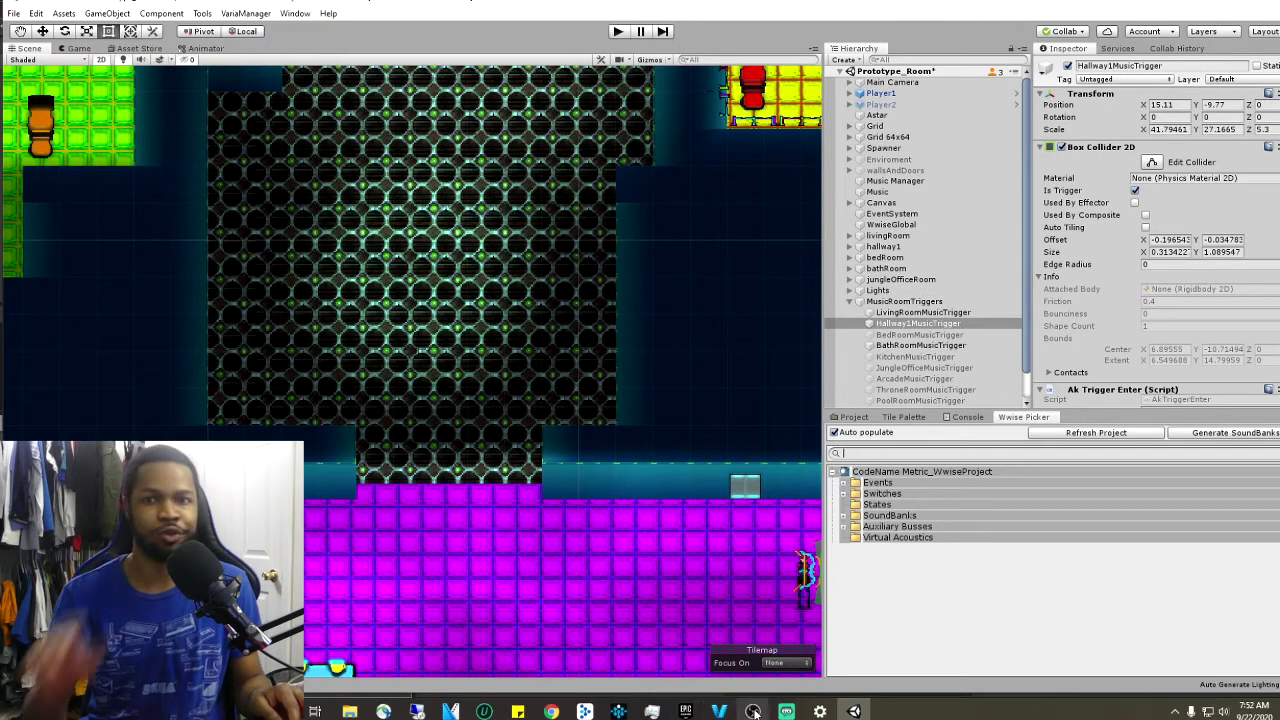
- Bring the Wwise authoring window to the front from the Windows taskbar
mouse_move(754, 711)
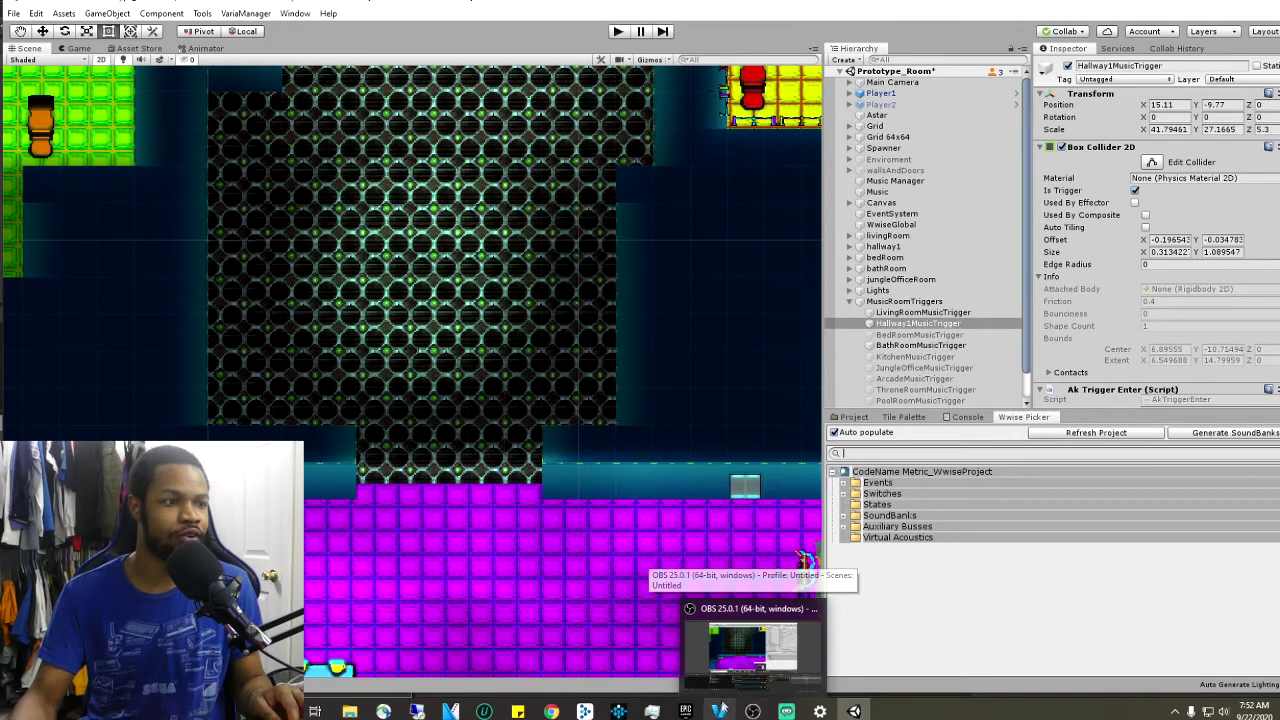
click(619, 711)
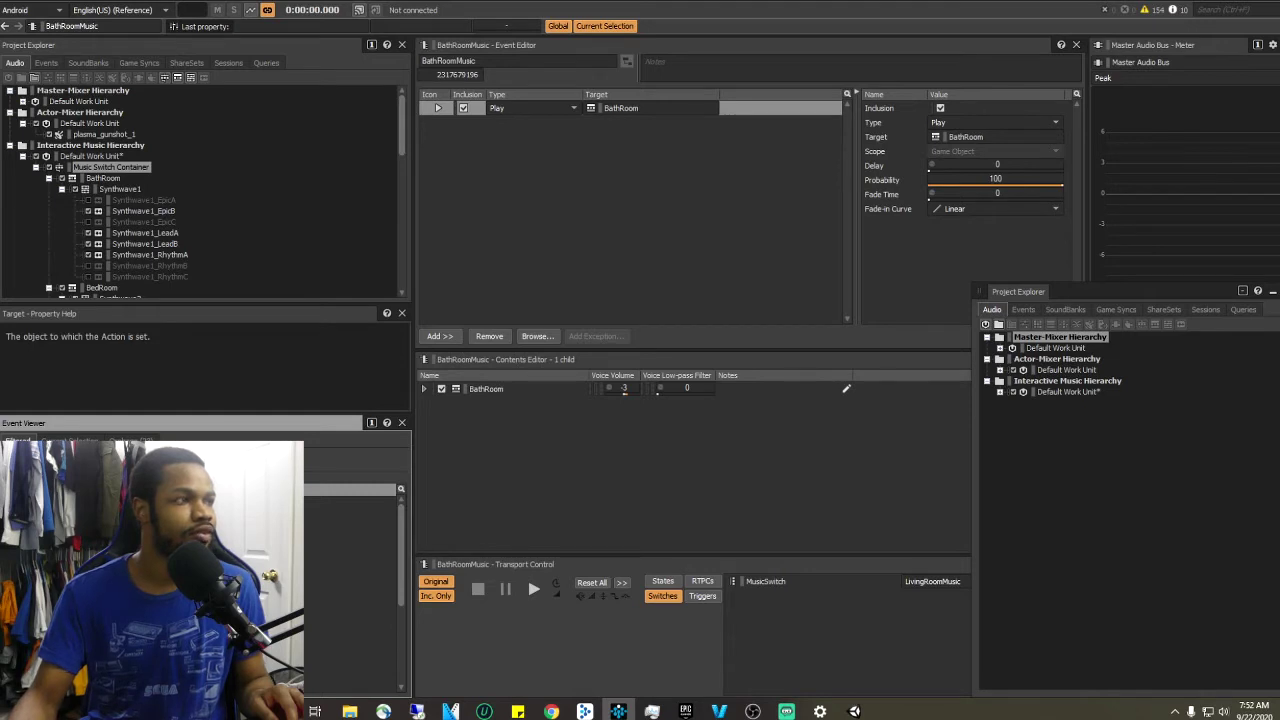
- Inspect the Music Switch Container and Synthwave1 with its eight tracks
click(112, 167)
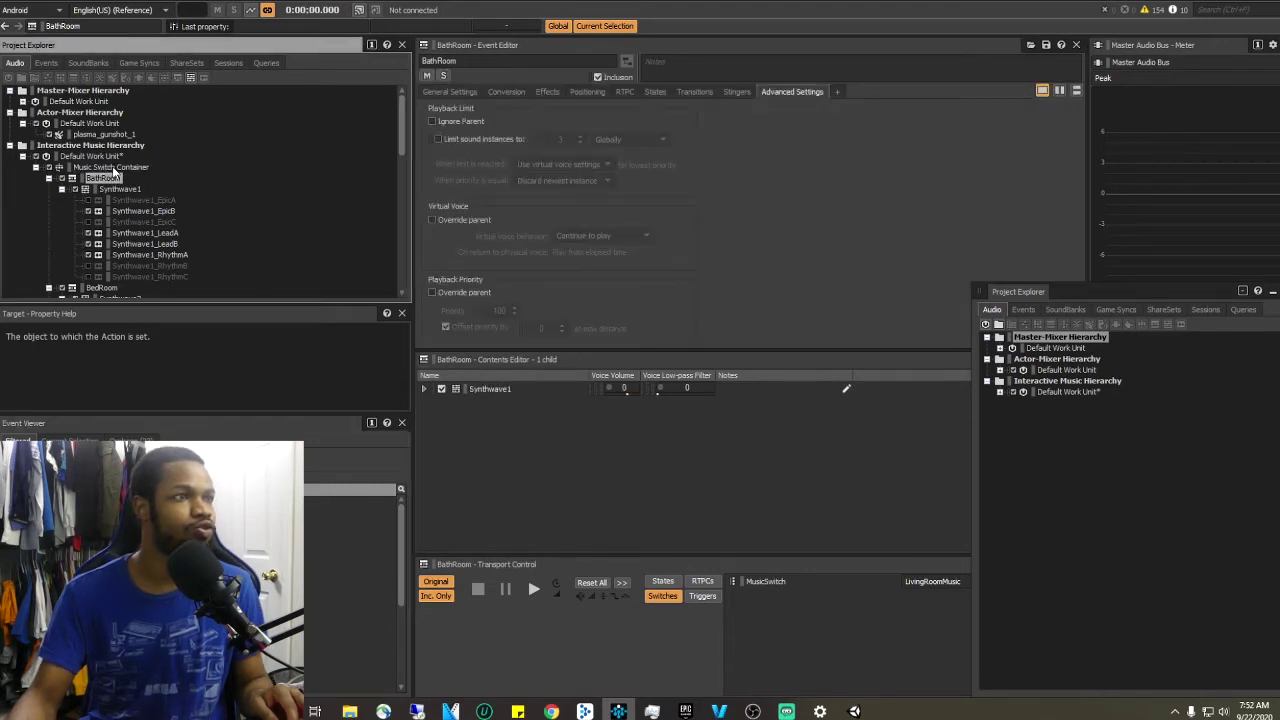
scroll(117, 175, down, 2)
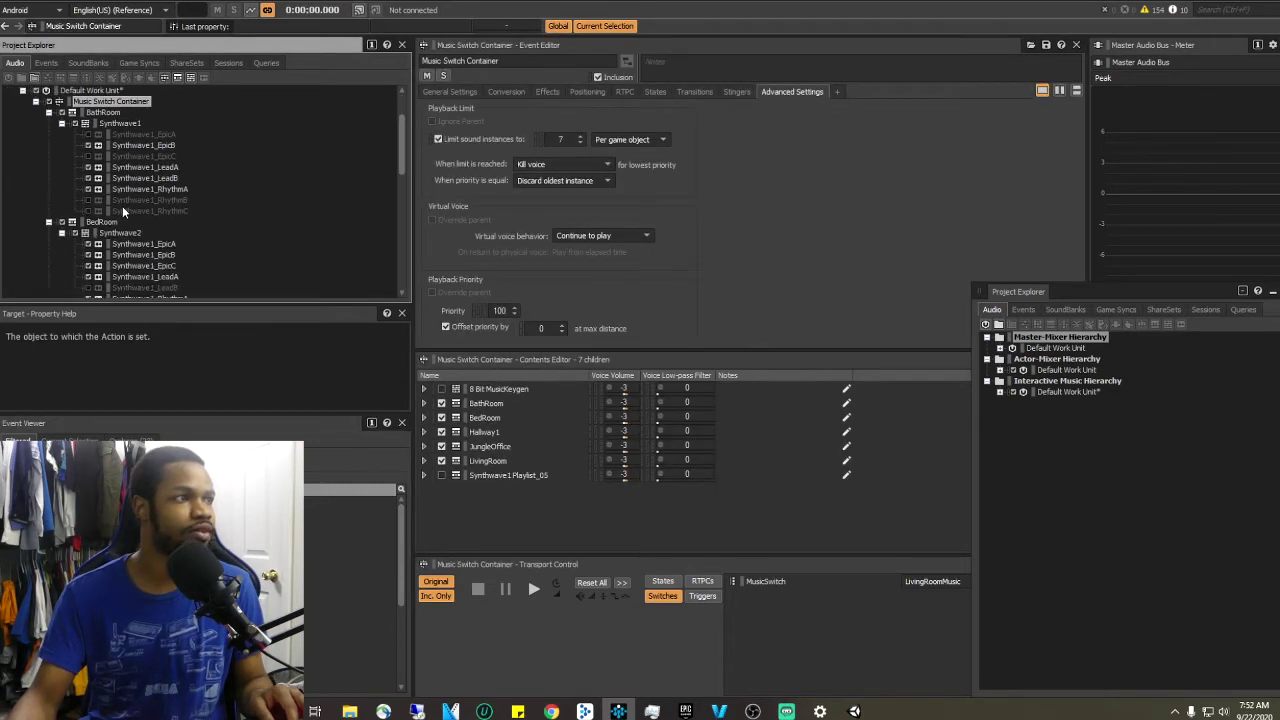
click(122, 124)
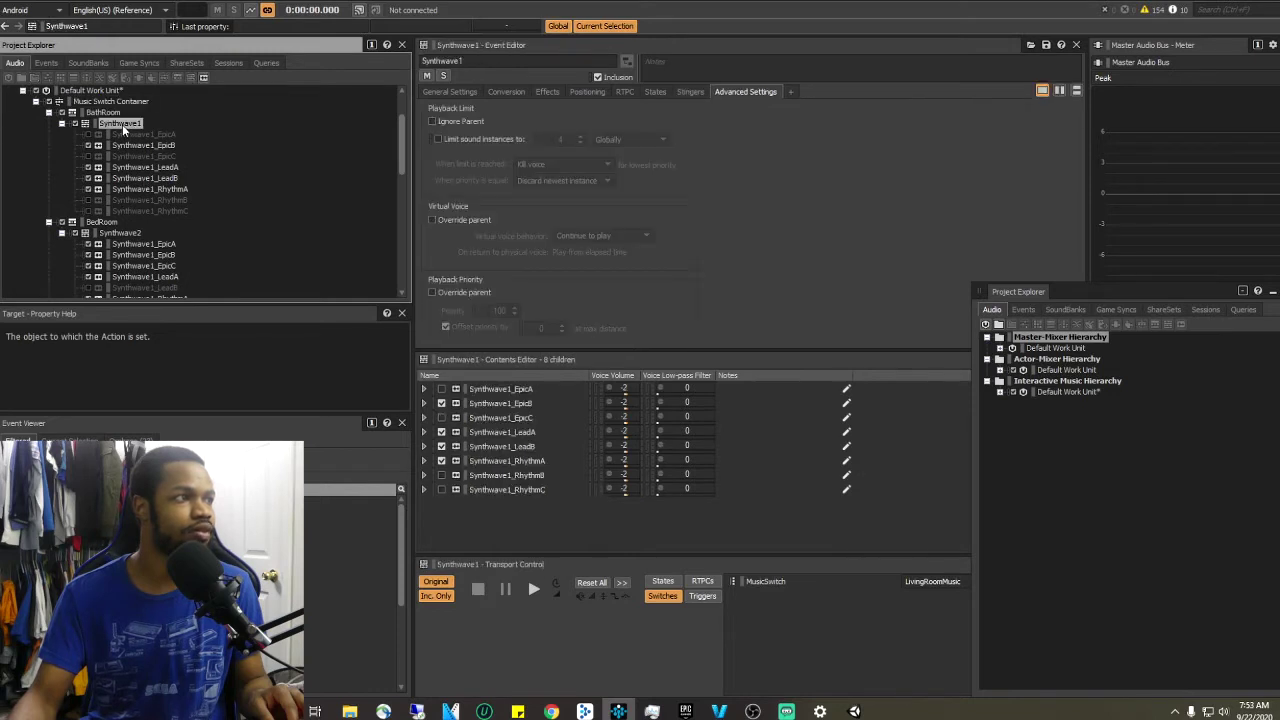
scroll(124, 194, down, 5)
scroll(110, 200, down, 2)
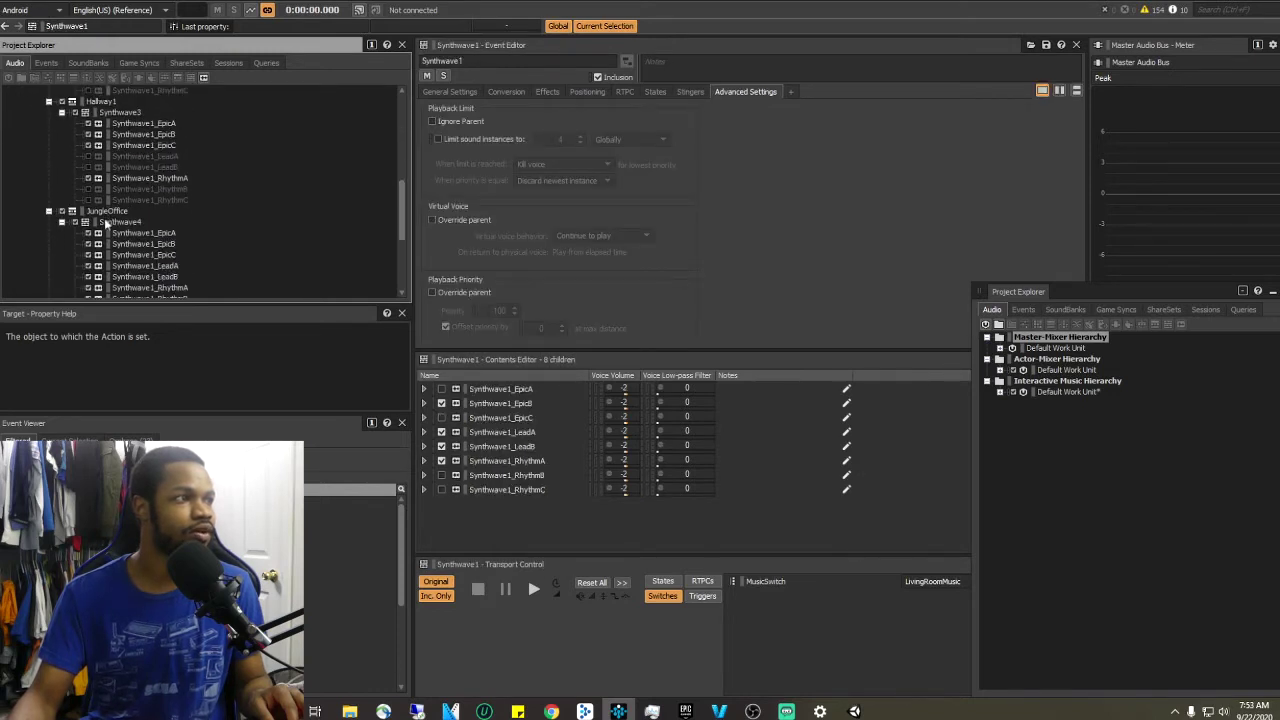
- Preview the LivingRoom music and open the Layouts menu
click(105, 157)
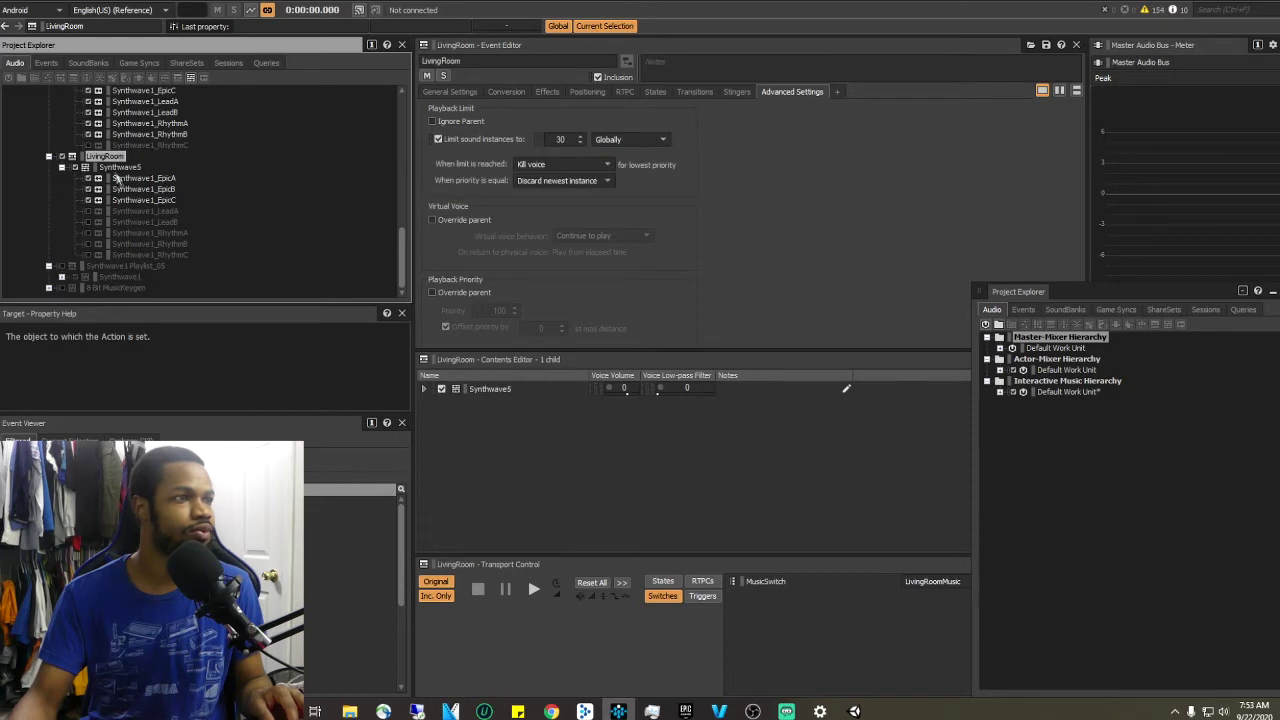
key(space)
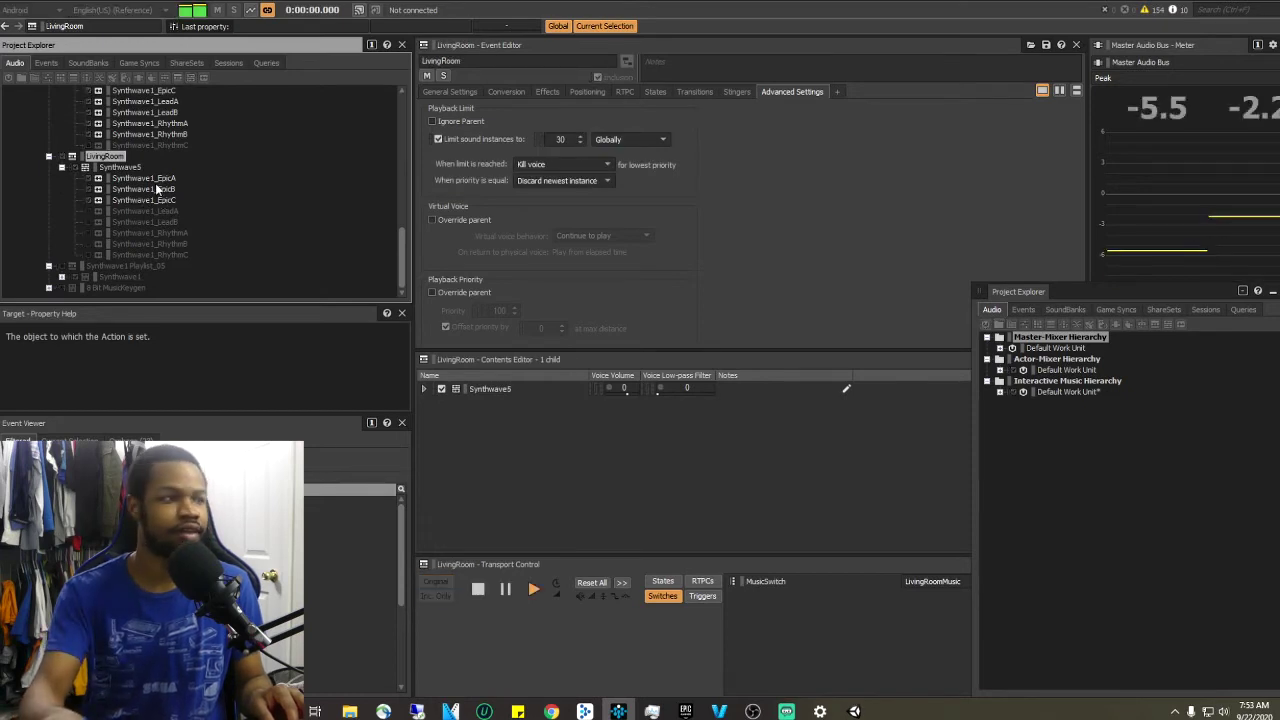
key(XF86AudioLowerVolume)
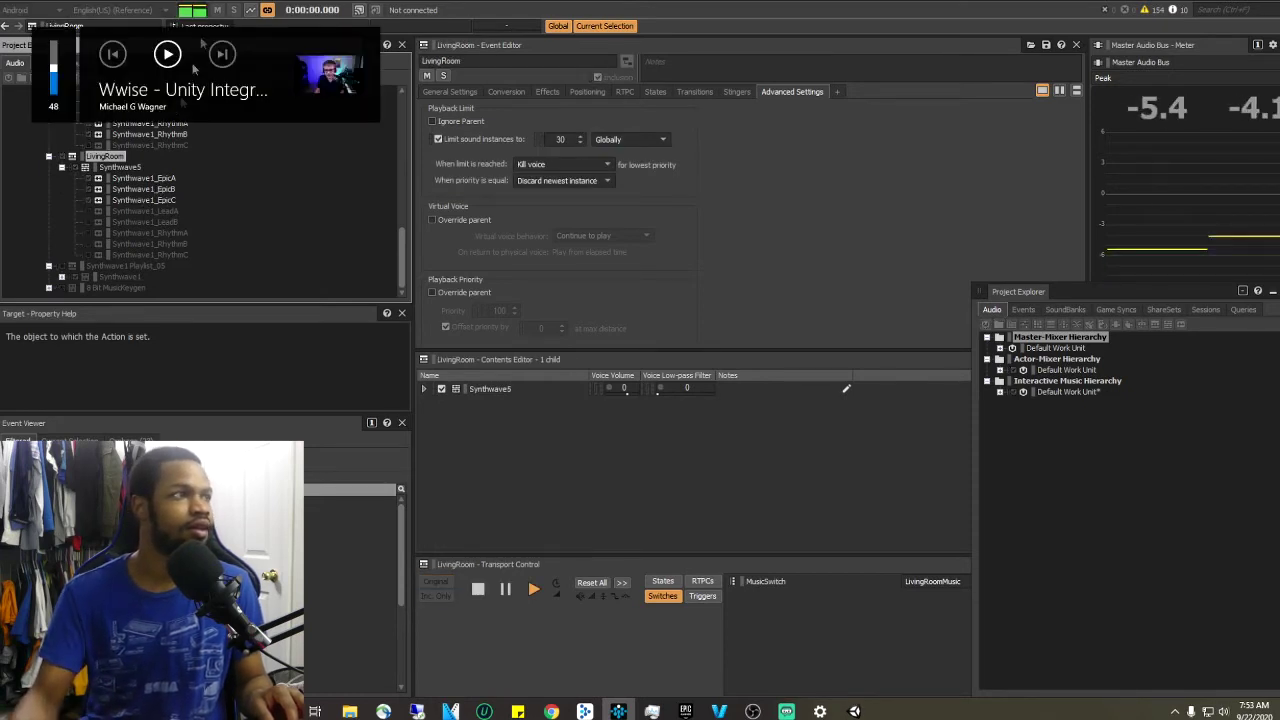
click(146, 3)
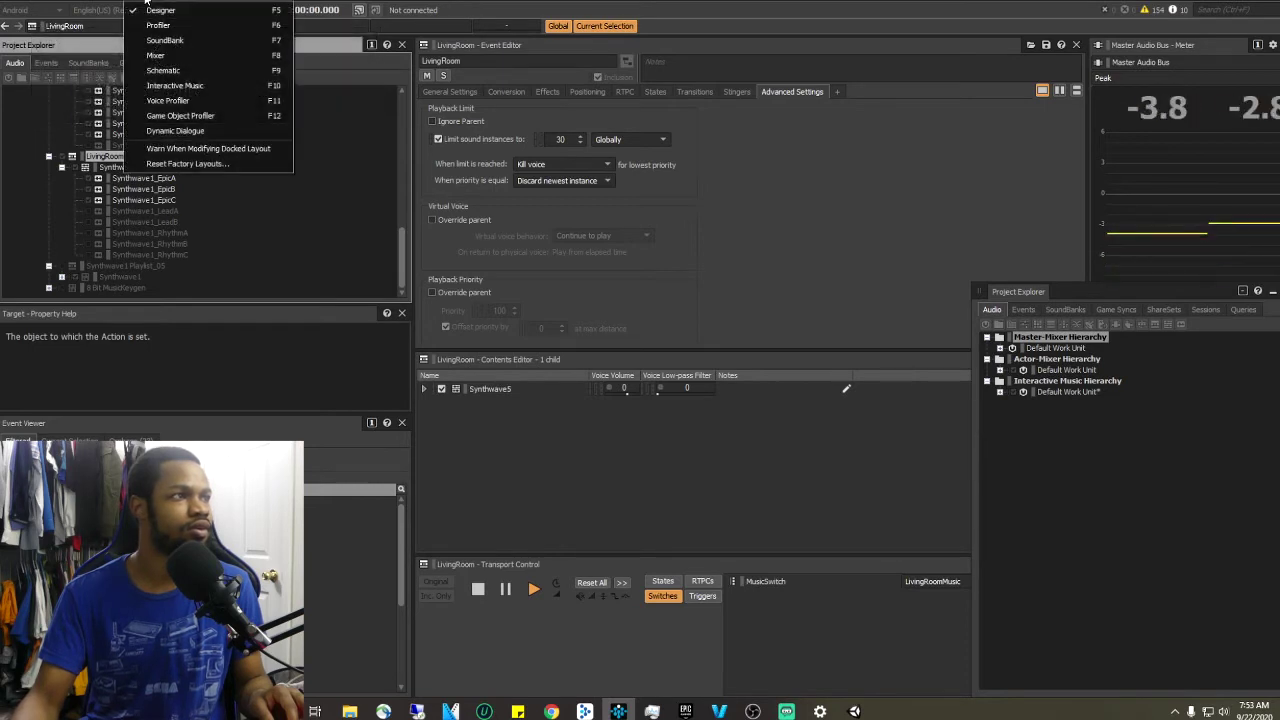
- Switch to the Interactive Music layout and select the Music Switch Container
click(182, 86)
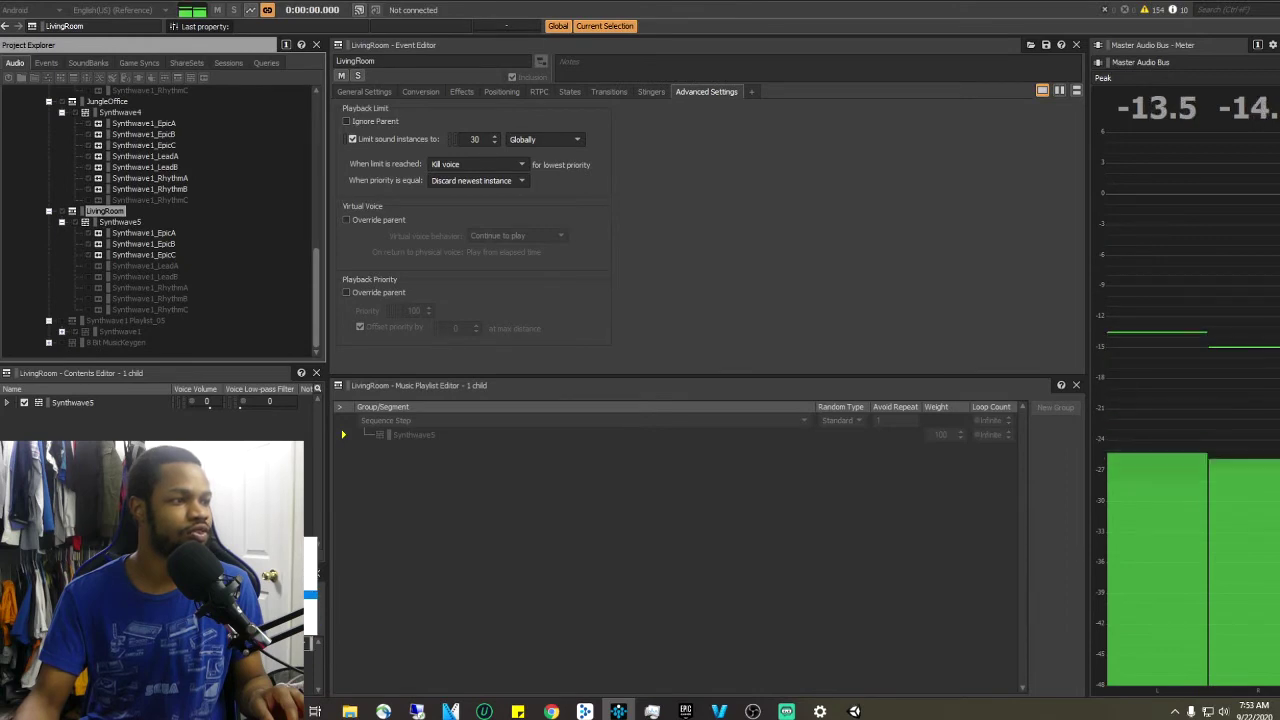
key(XF86AudioRaiseVolume)
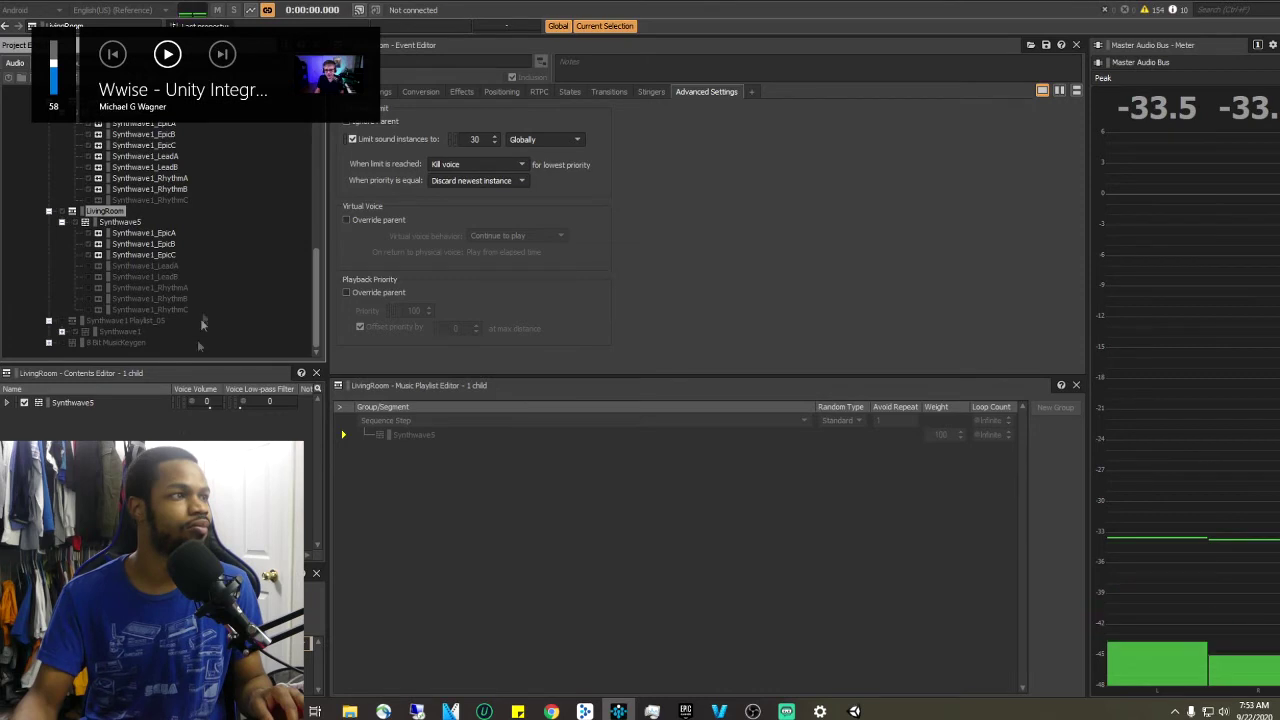
scroll(185, 305, up, 4)
scroll(190, 303, up, 5)
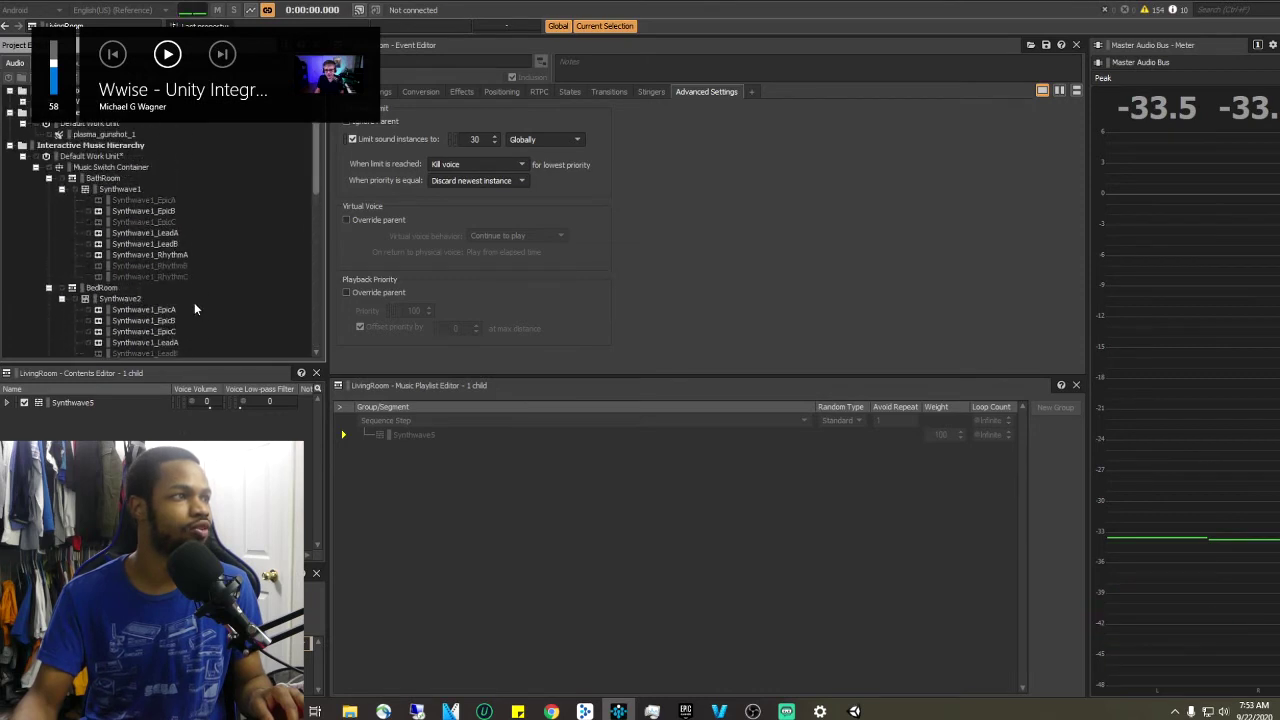
click(94, 168)
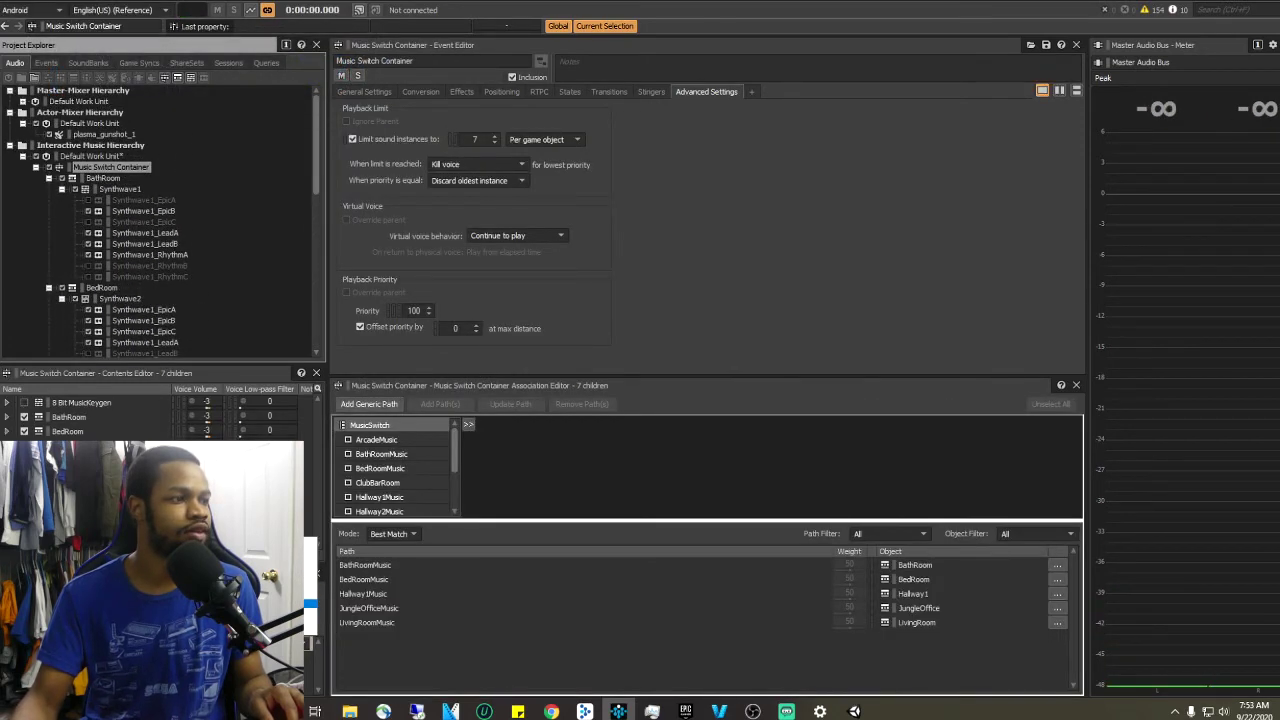
- Preview the Music Switch Container and raise the system volume
key(space)
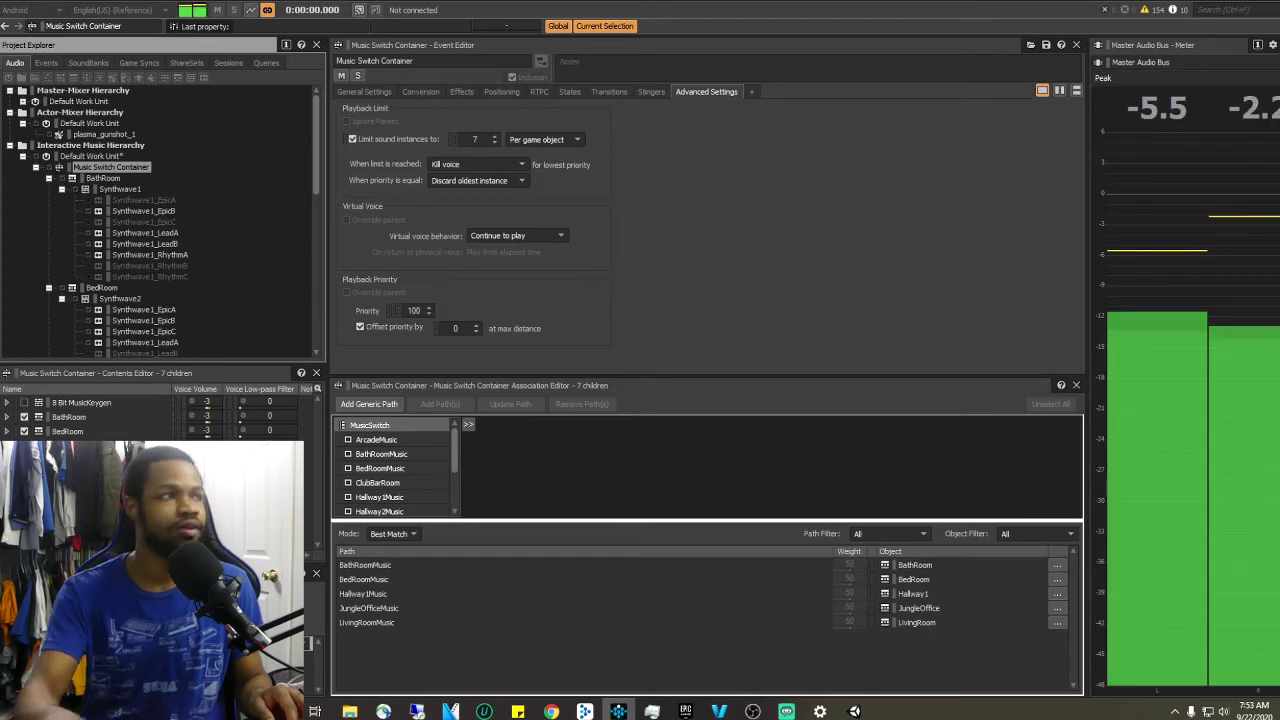
key(XF86AudioRaiseVolume)
key(XF86AudioRaiseVolume)
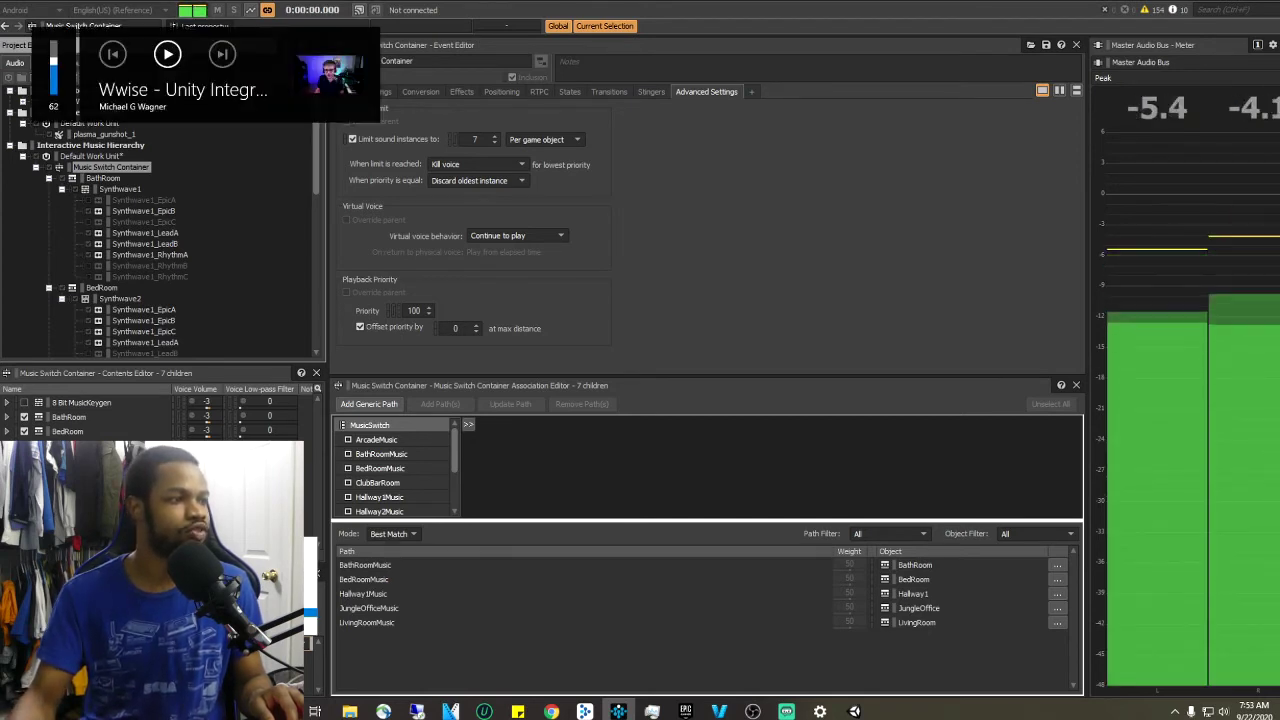